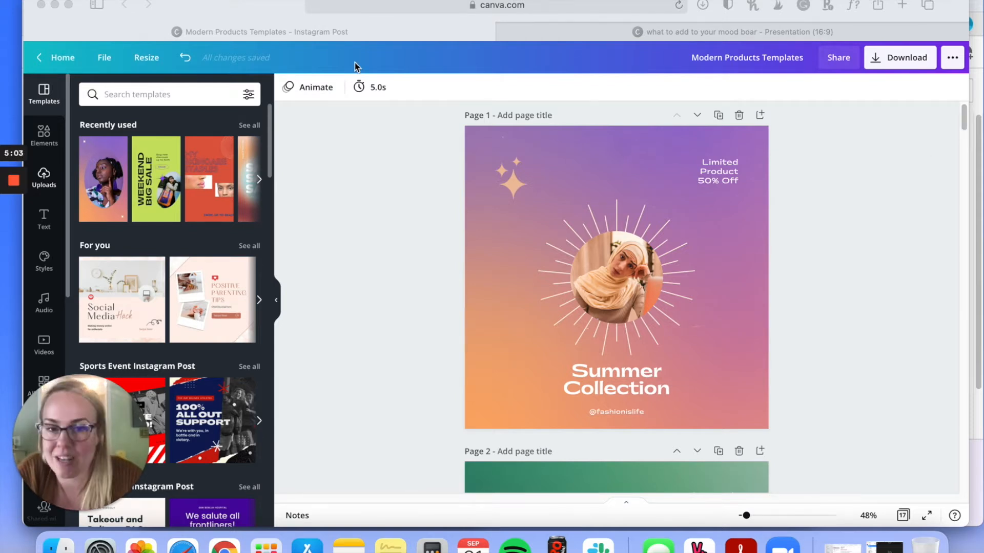
Step: Load canva.com in a new browser tab and go to the Brand Kit page
click(864, 203)
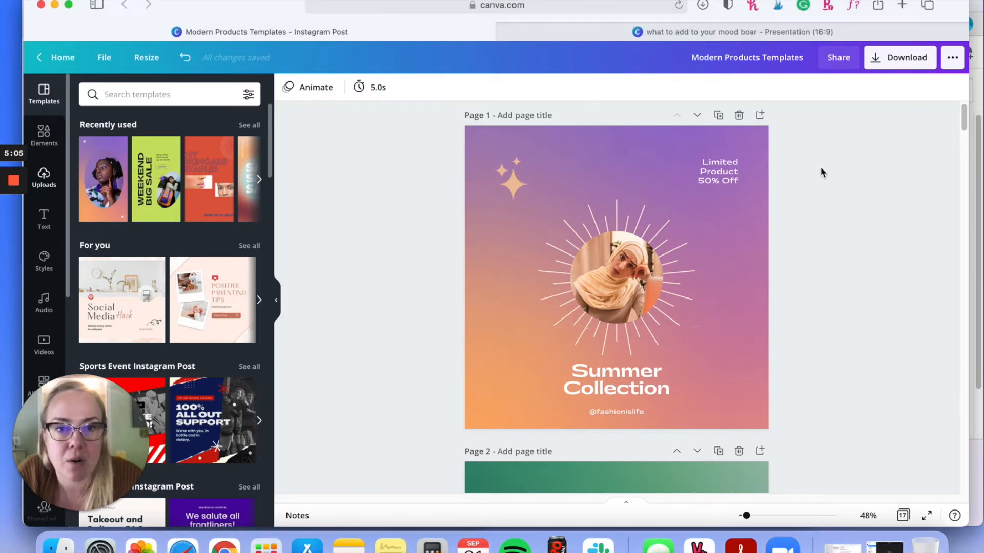
click(894, 7)
text(canva.com)
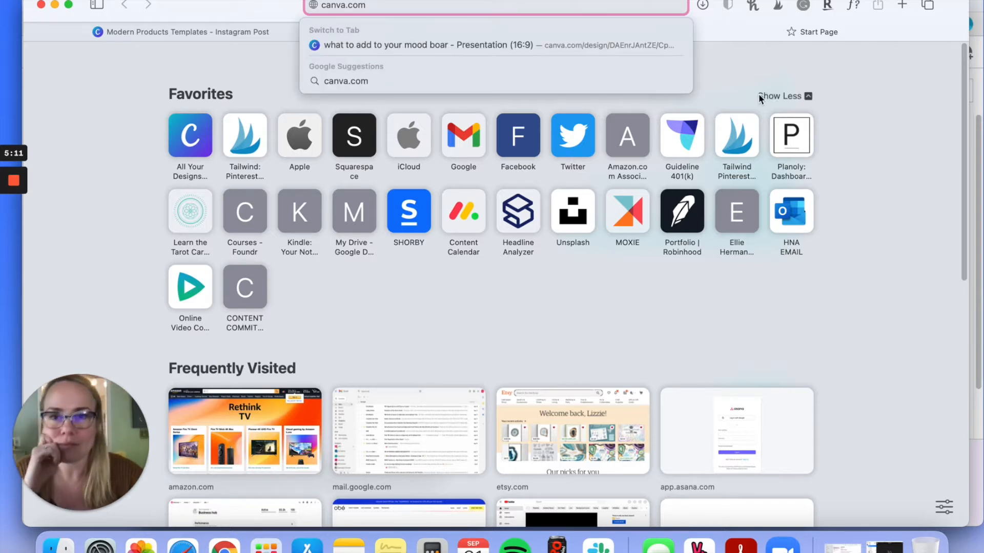
key(Down)
click(426, 46)
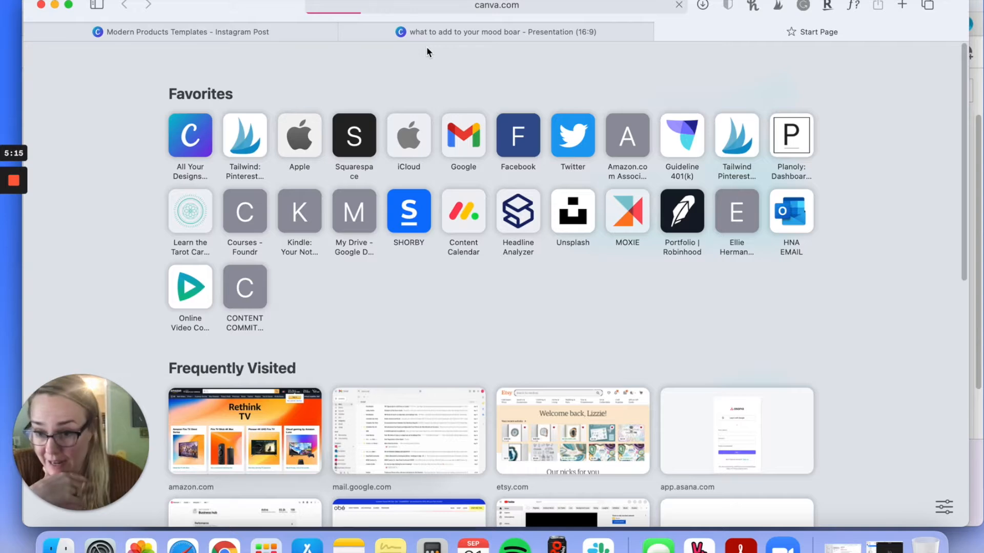
mouse_move(12, 240)
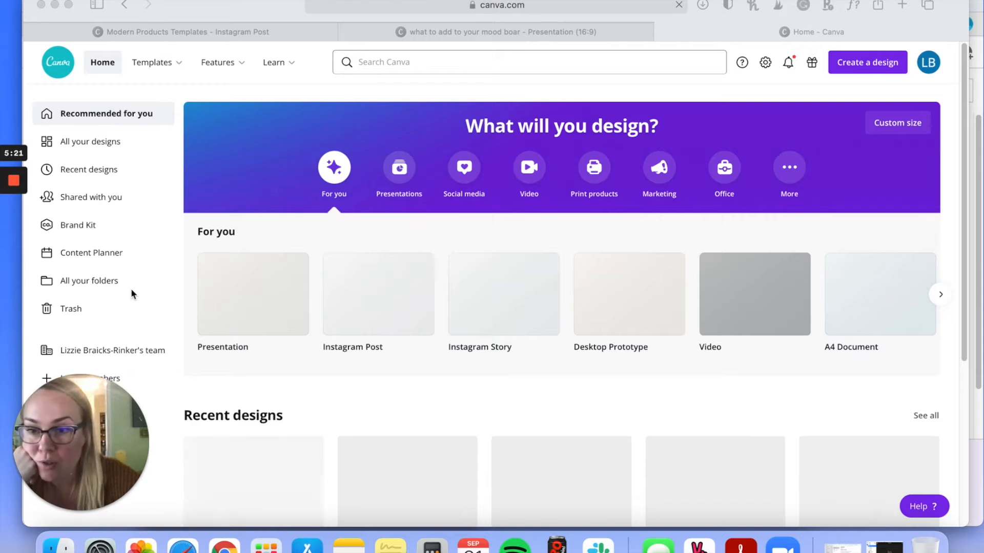
click(70, 226)
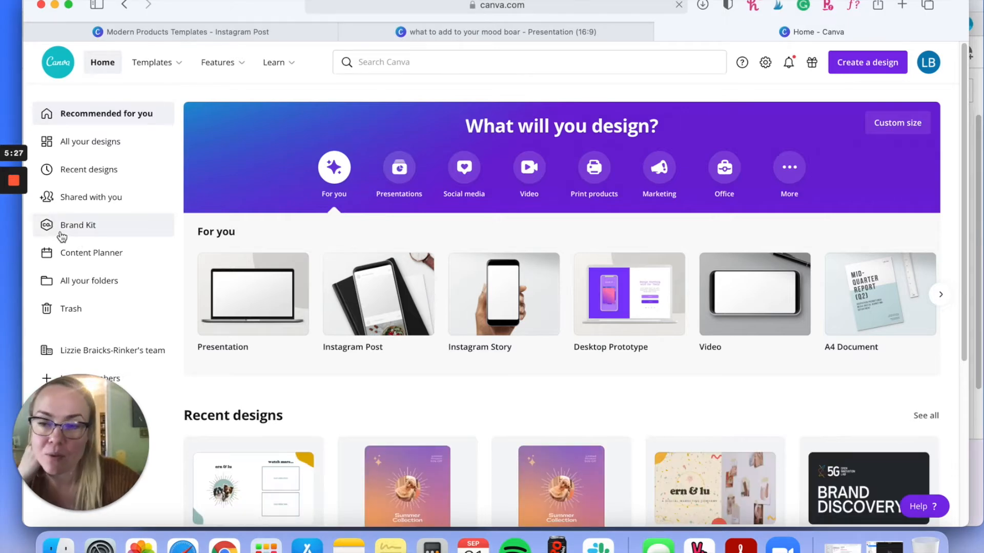
click(63, 231)
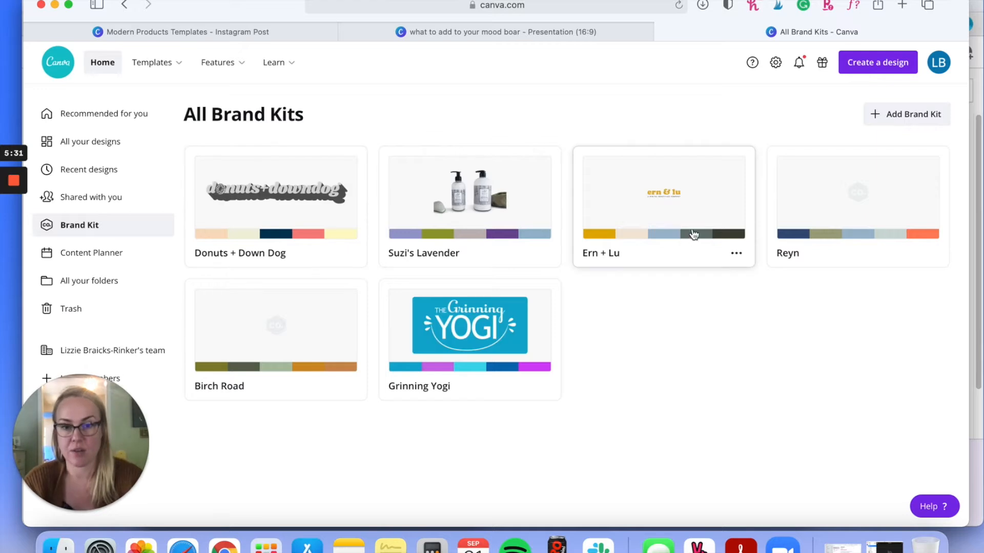
Step: Create a new brand kit named "Test Brand Kit"
click(905, 121)
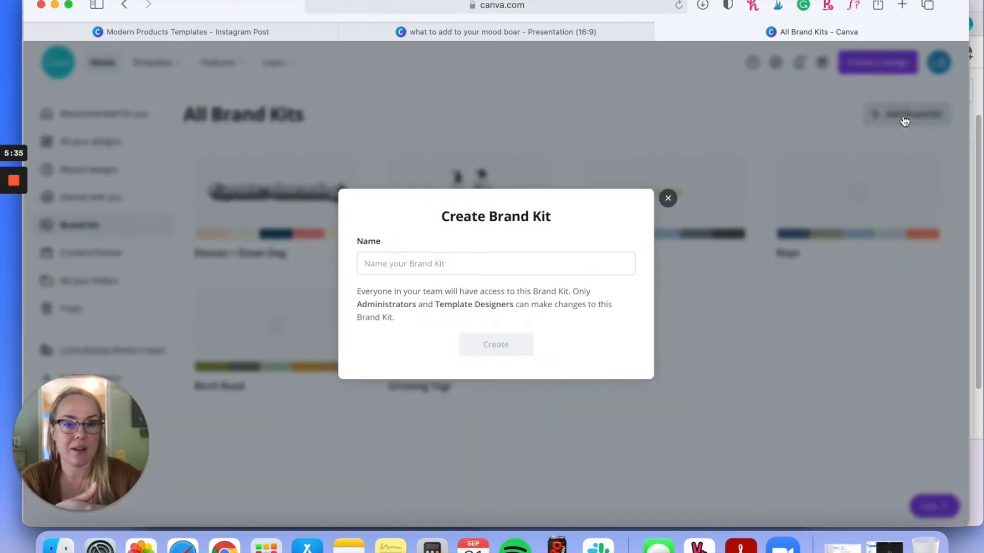
click(521, 263)
text(Test Brand Kit)
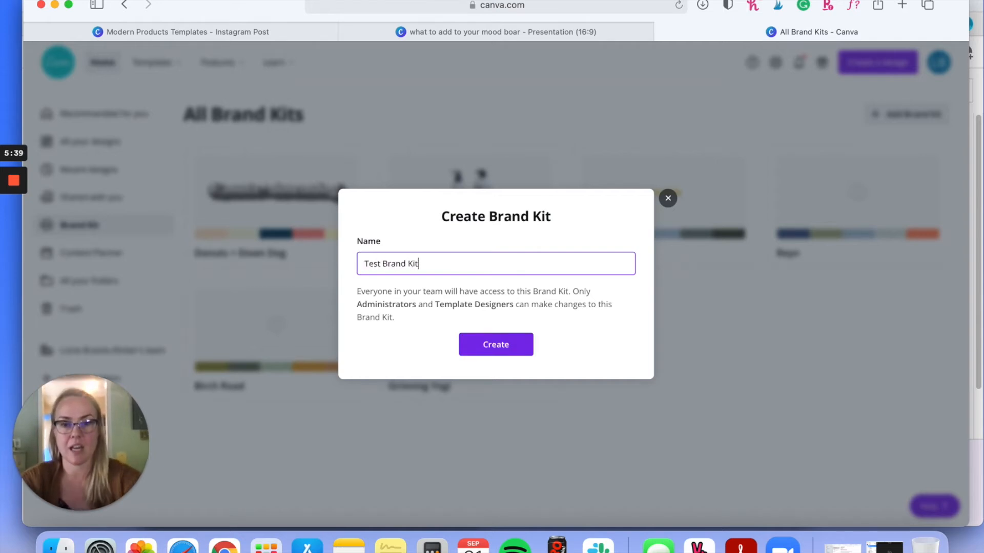
click(494, 345)
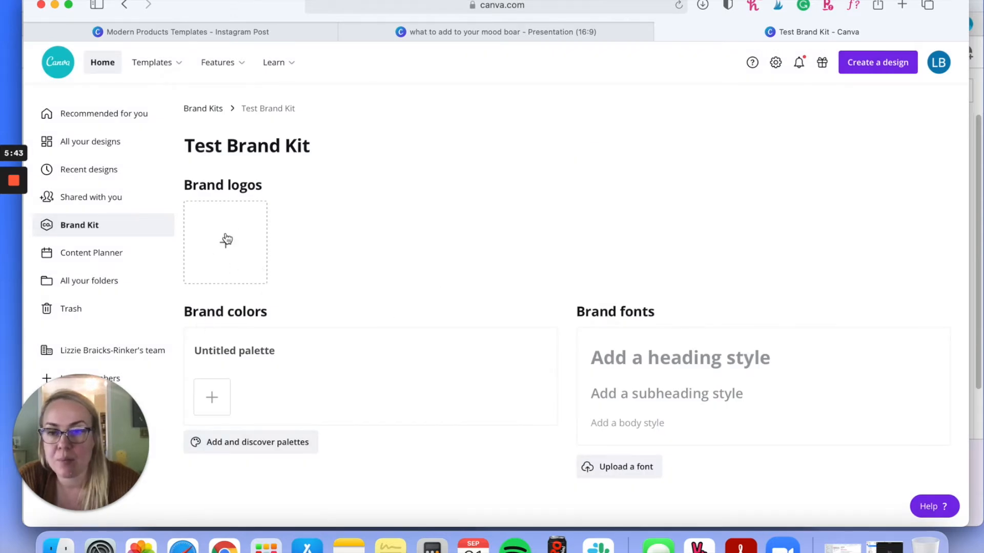
Step: Add several color swatches, including yellow, blue and green, to the untitled palette under Brand colors
click(215, 411)
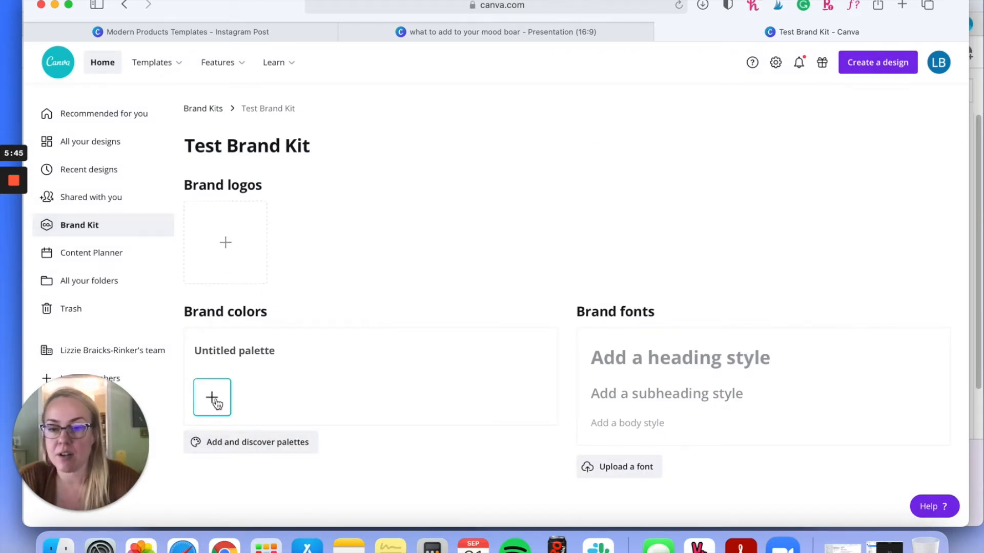
click(266, 402)
click(341, 428)
click(316, 408)
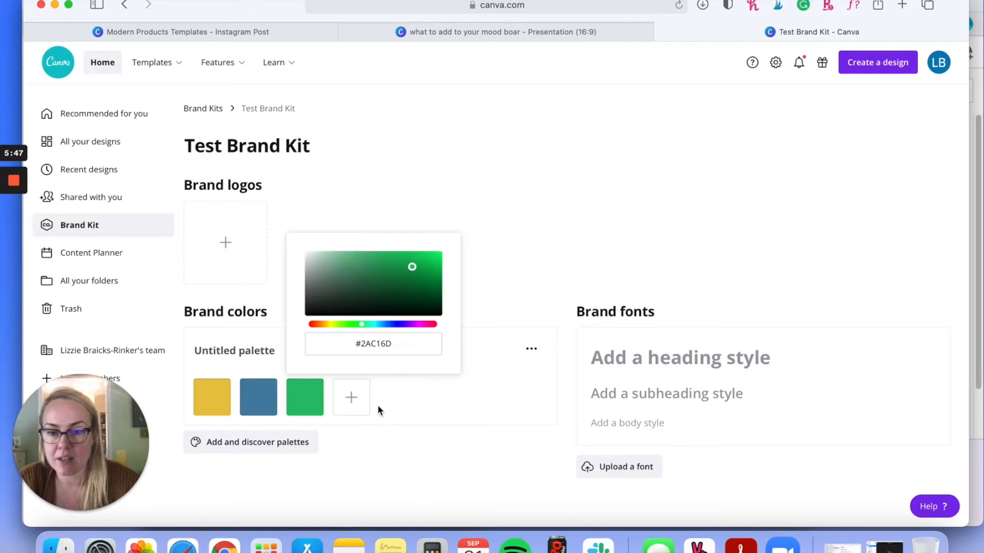
click(351, 400)
click(398, 400)
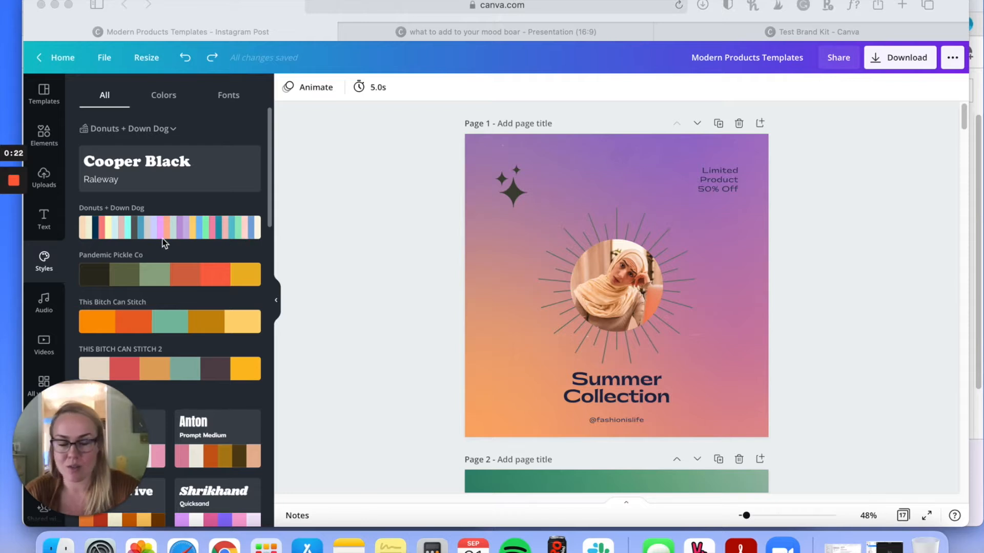
Step: In the Modern Products Templates design, apply the Donuts + Down Dog font pairing of Cooper Black and Raleway to page 1
click(480, 146)
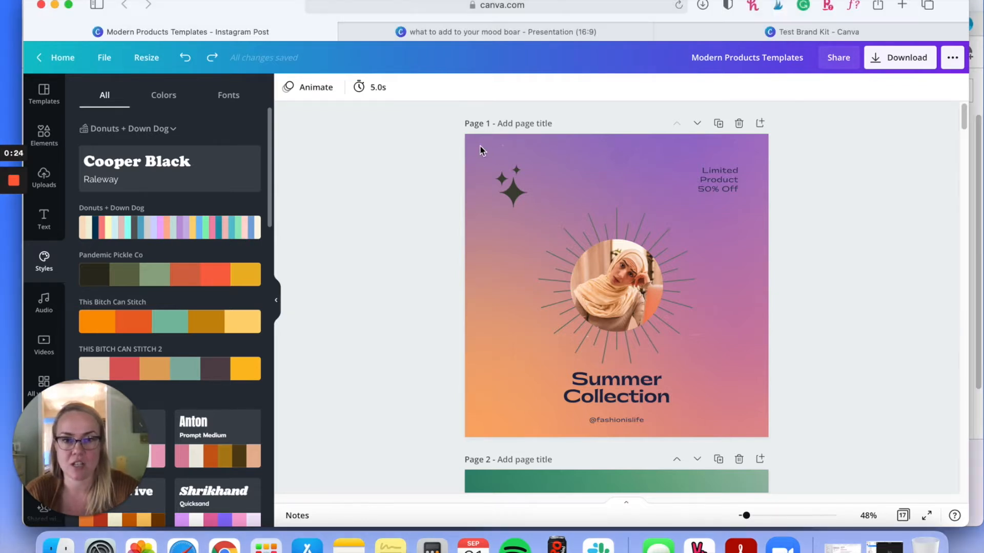
click(490, 144)
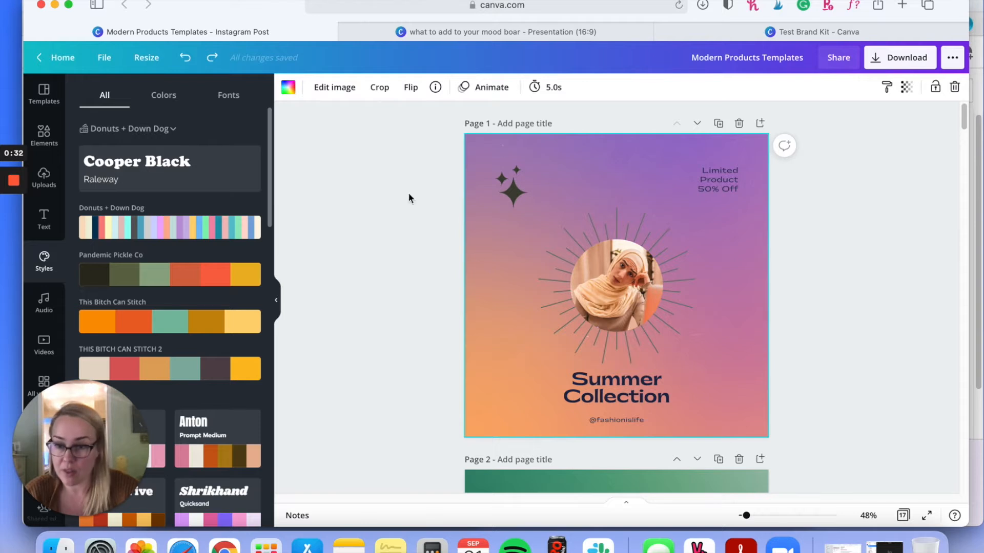
click(210, 165)
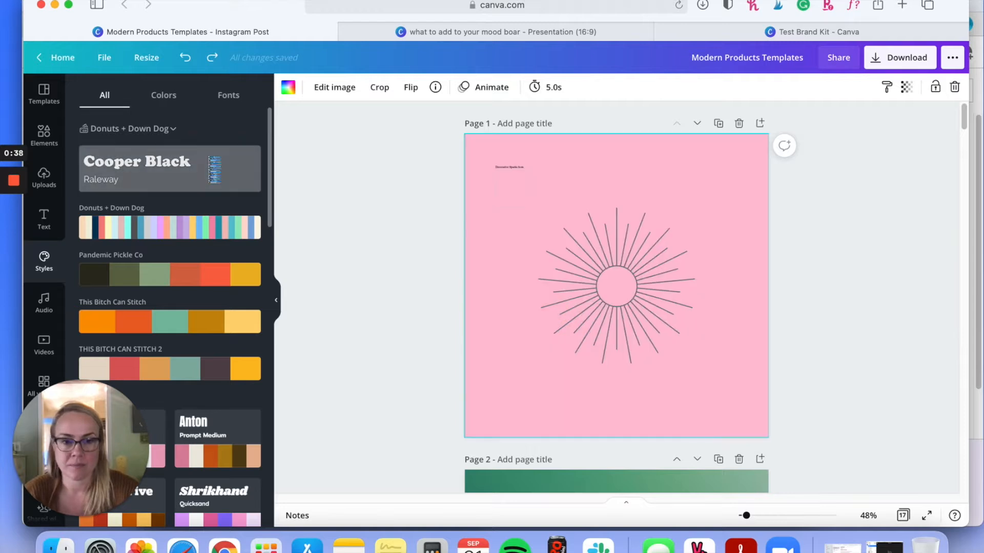
click(224, 177)
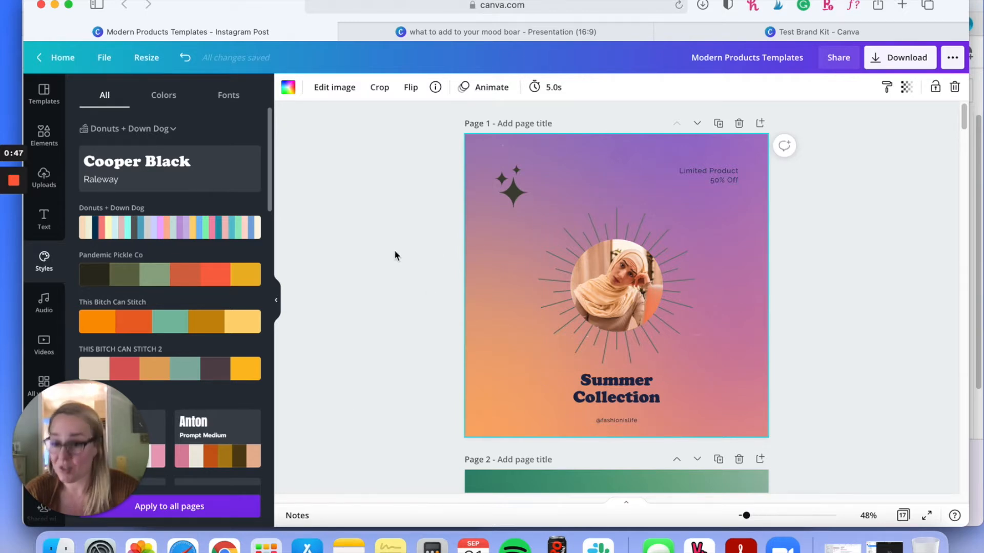
Step: Apply the Cooper Black and Raleway brand fonts to all pages of the design
scroll(563, 287, down, 6)
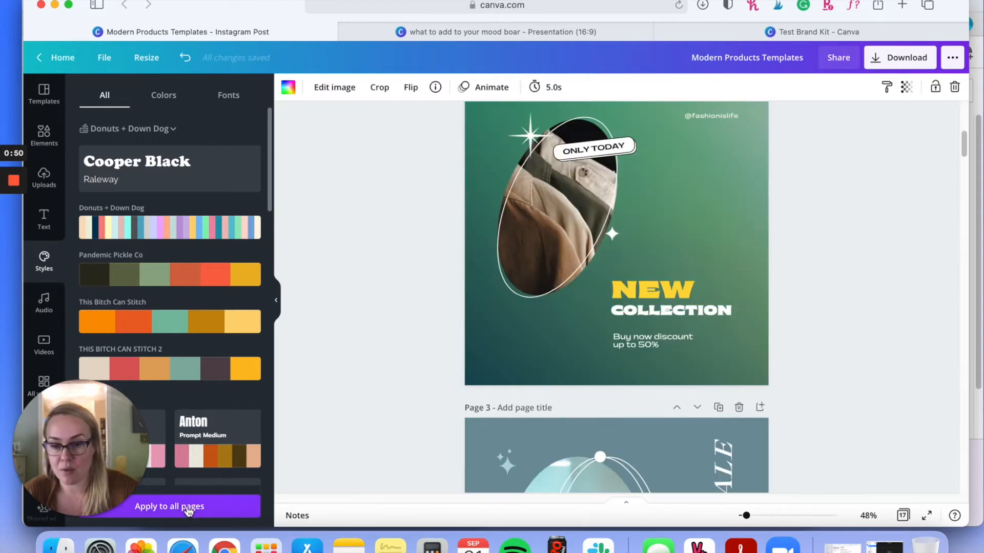
click(202, 169)
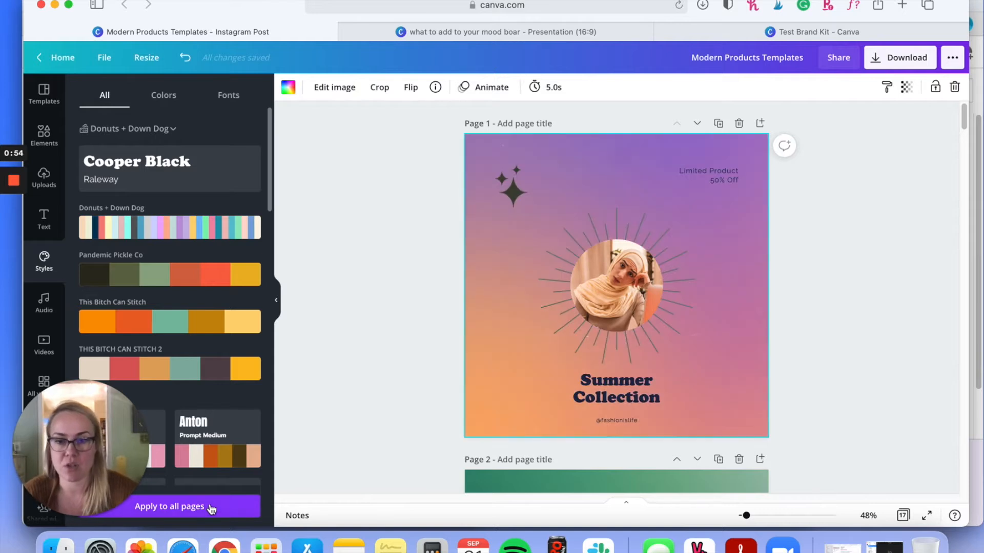
click(210, 508)
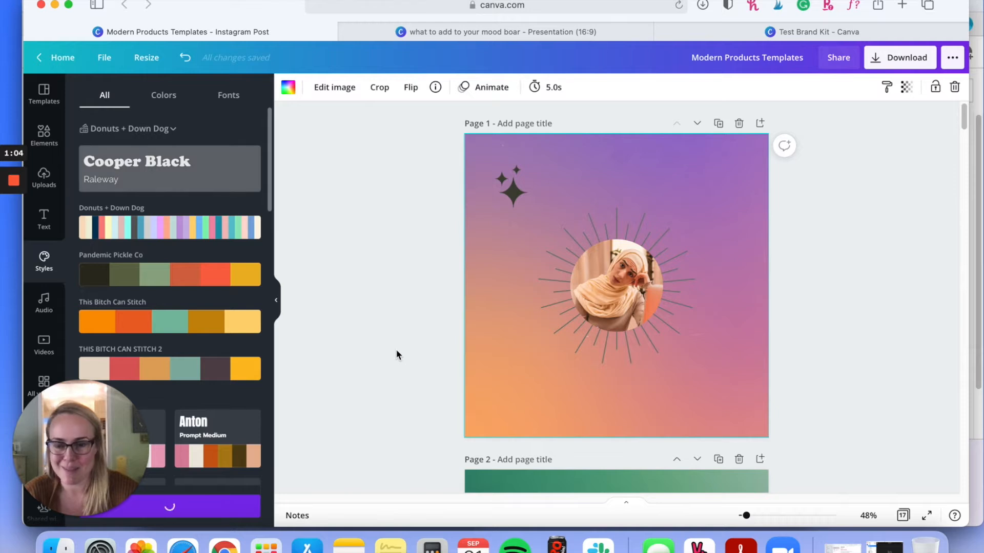
scroll(405, 348, down, 5)
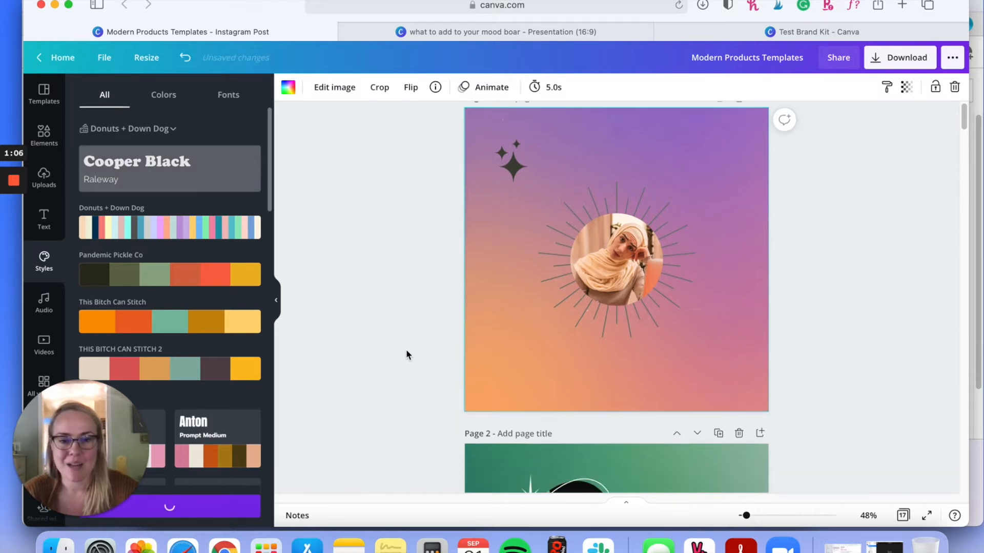
scroll(406, 350, up, 5)
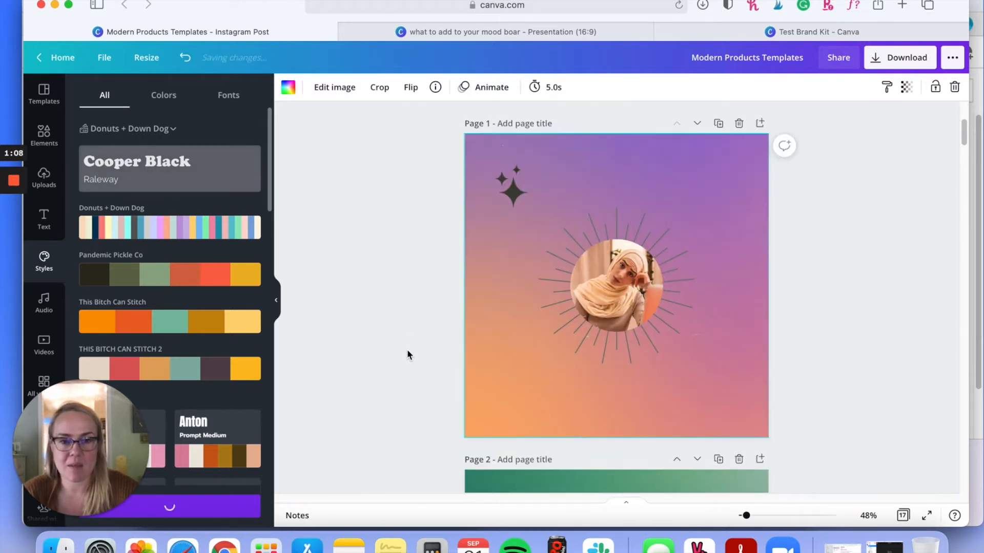
scroll(405, 357, down, 5)
scroll(405, 358, down, 3)
scroll(407, 369, up, 7)
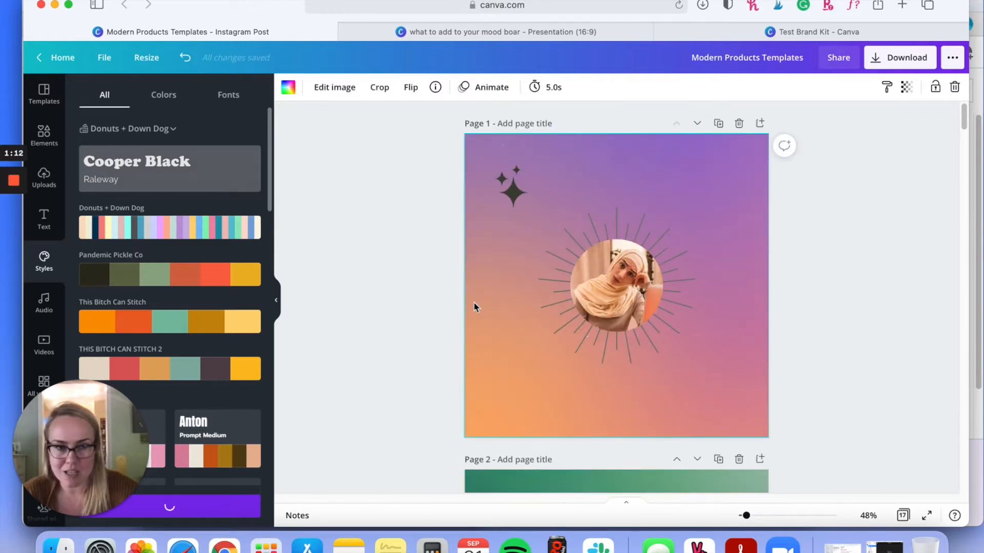
scroll(742, 239, down, 15)
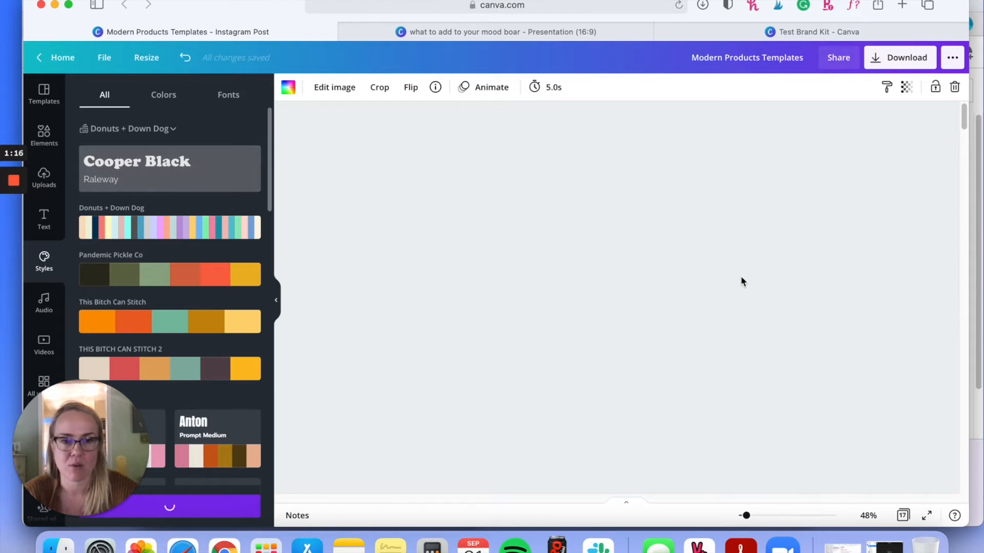
scroll(741, 279, down, 5)
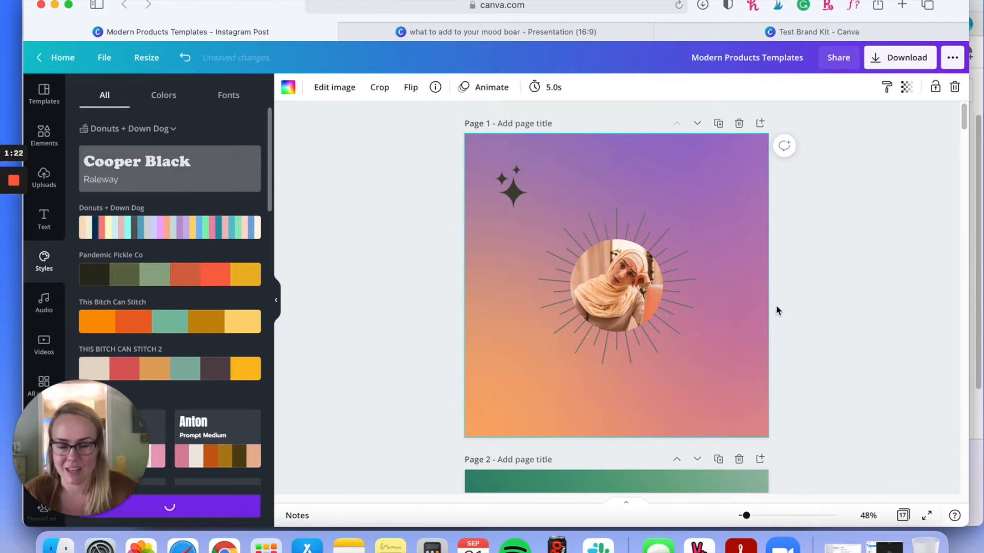
scroll(862, 292, down, 2)
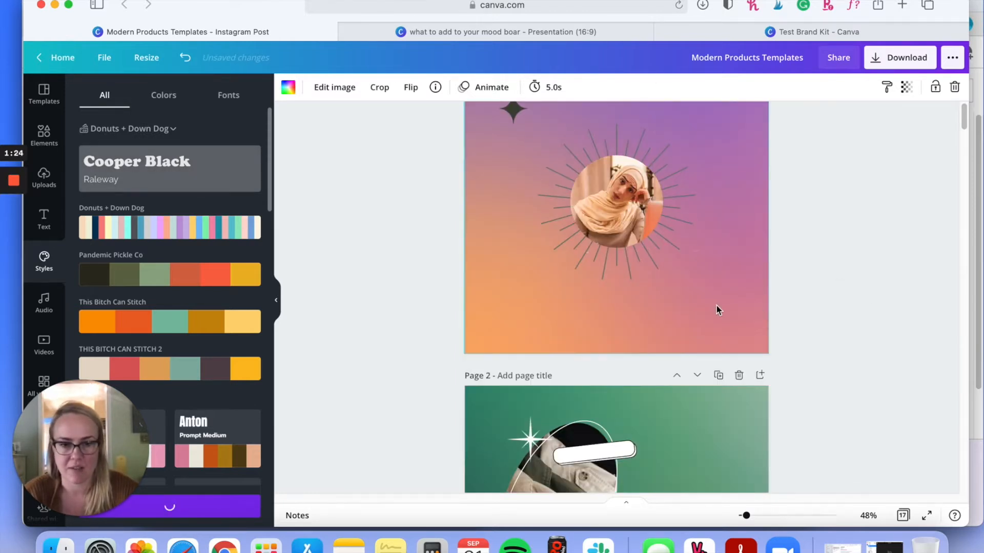
scroll(717, 305, down, 1)
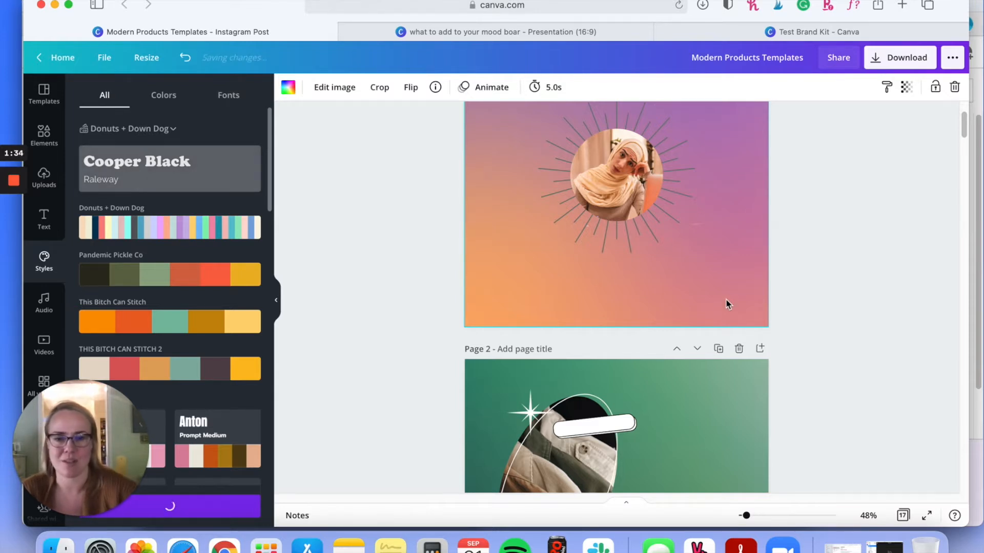
scroll(542, 303, up, 2)
Step: Look through the template pages to check how the brand fonts were applied, and return to page 1
mouse_move(12, 243)
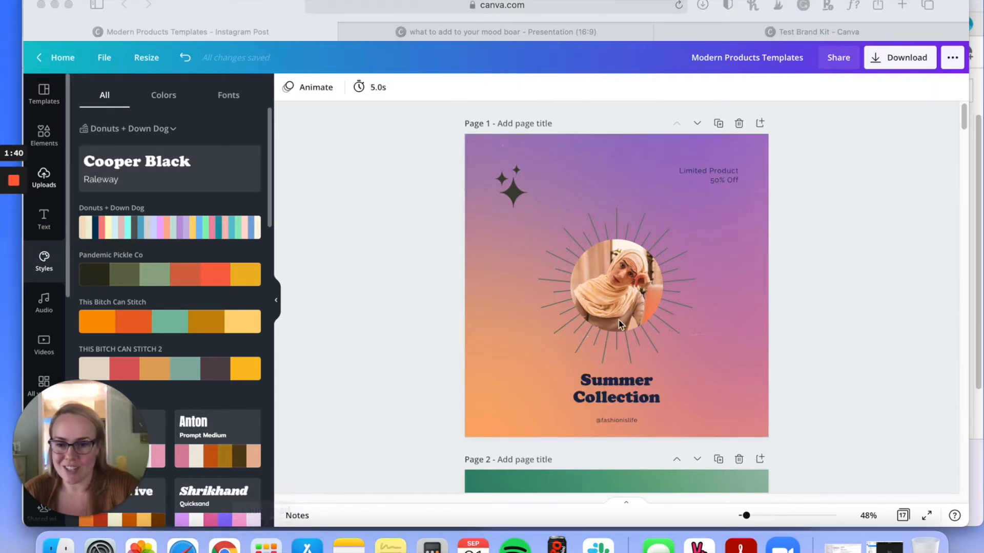
scroll(753, 298, down, 3)
scroll(769, 287, down, 3)
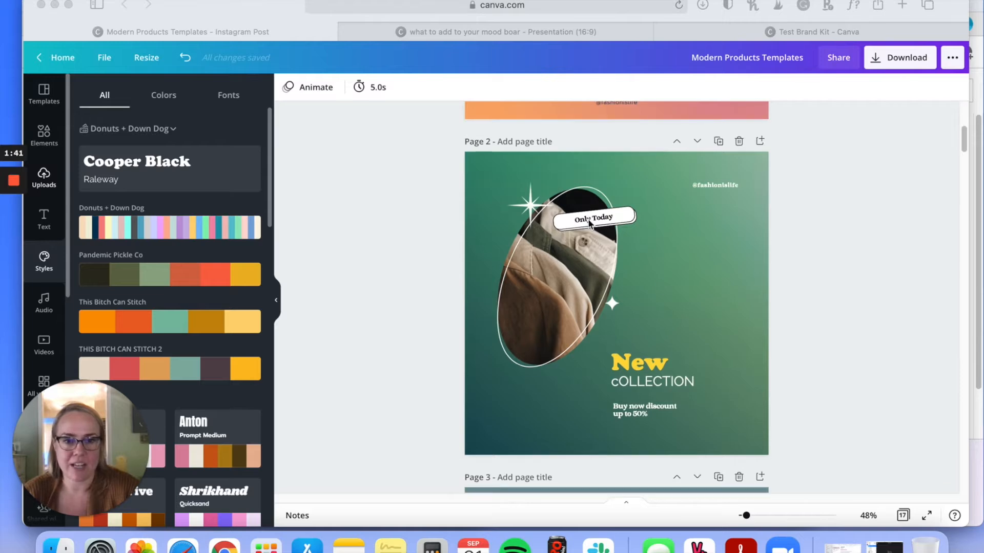
scroll(624, 291, down, 5)
scroll(624, 291, down, 10)
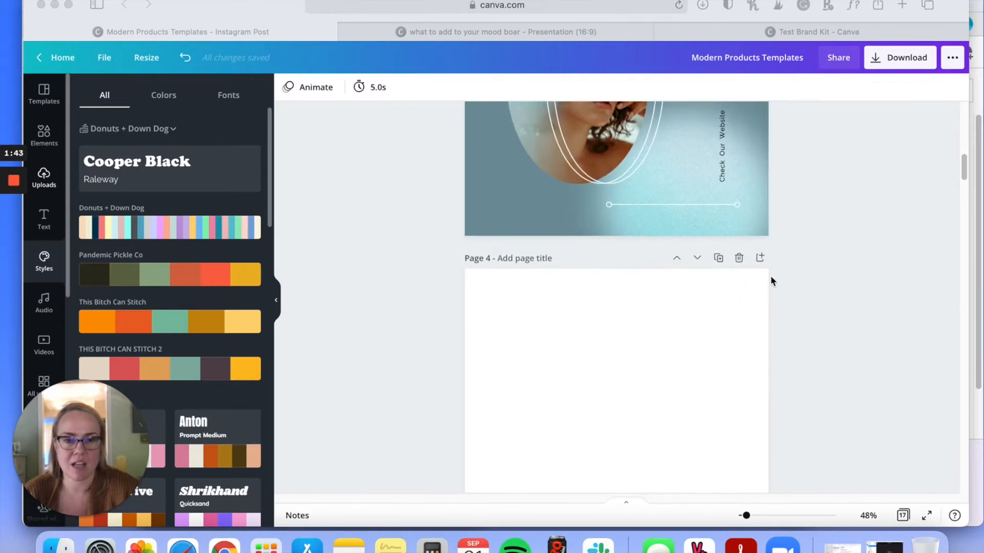
scroll(765, 286, down, 9)
scroll(811, 283, up, 15)
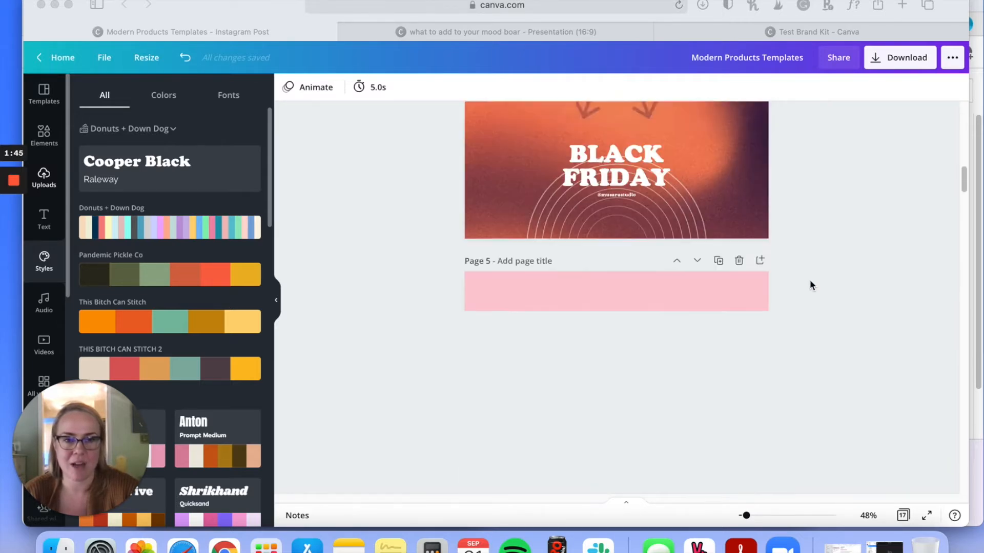
scroll(821, 288, down, 10)
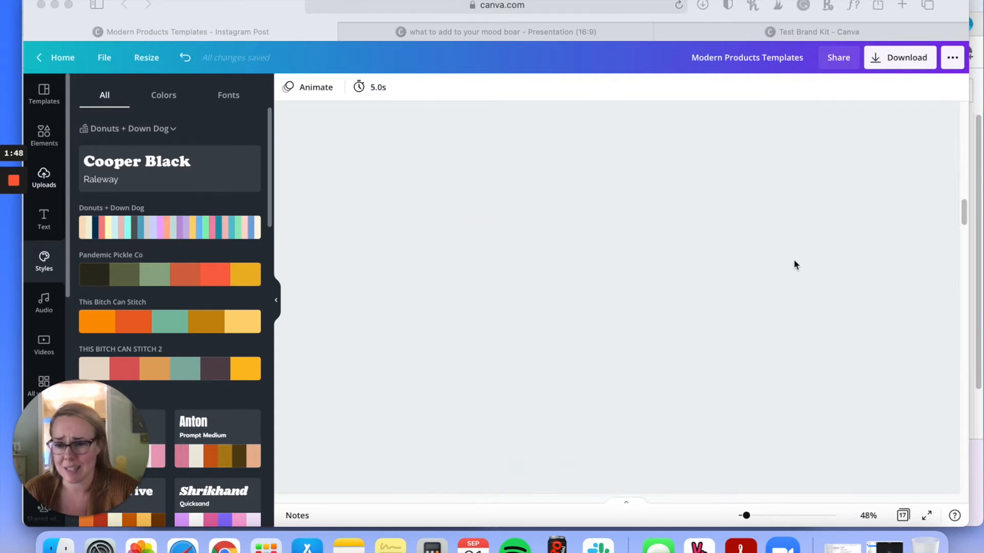
scroll(794, 263, up, 20)
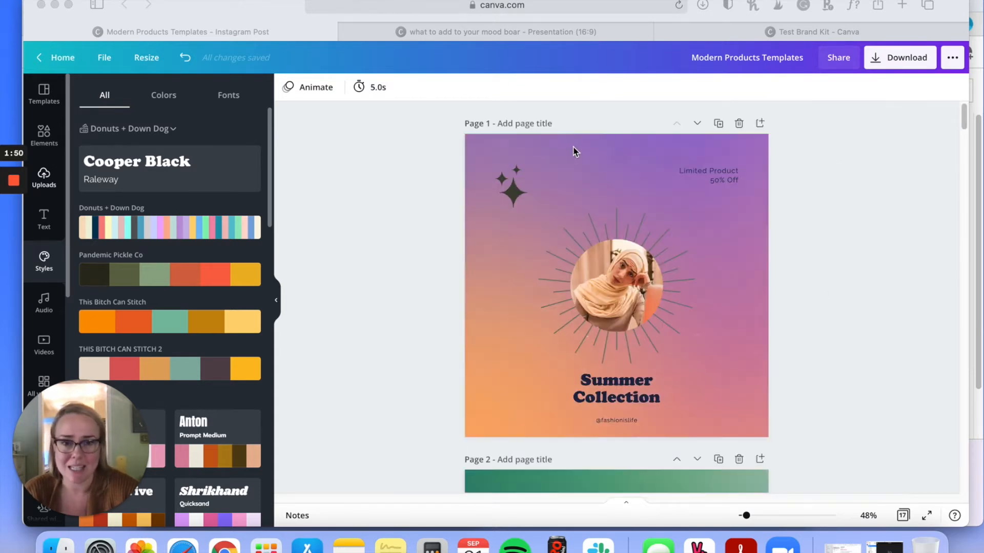
Step: Apply the Donuts + Down Dog color palette to page 1 and shuffle its color arrangement once
click(460, 185)
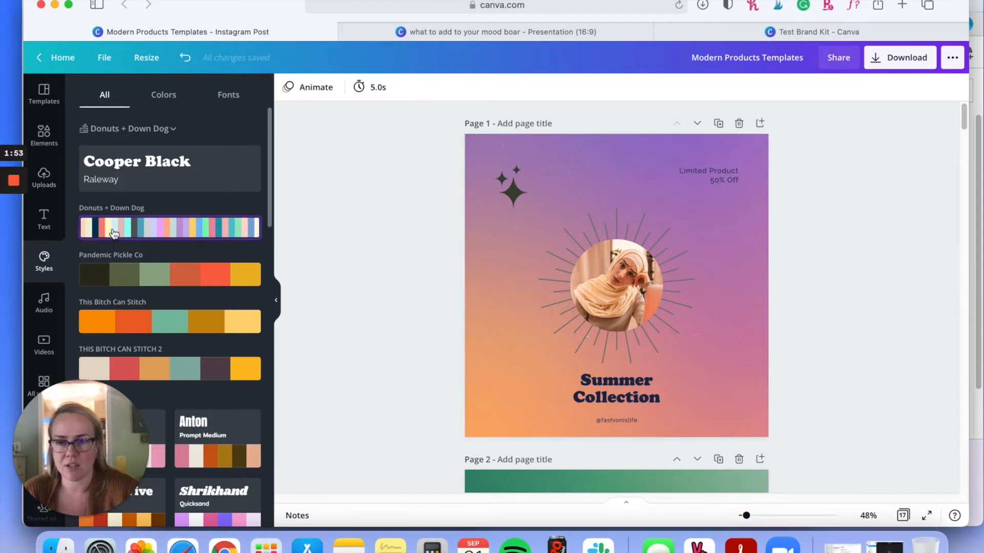
click(143, 236)
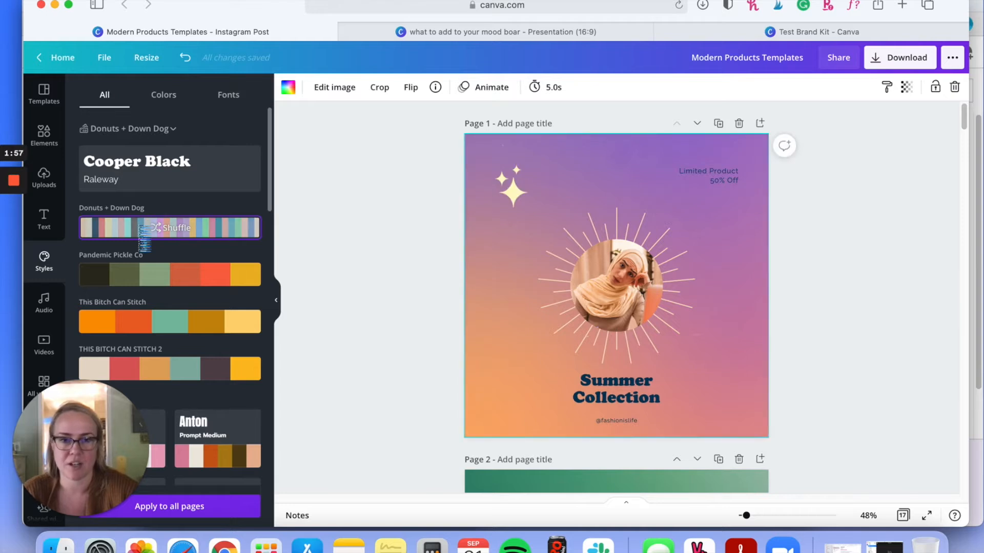
click(225, 229)
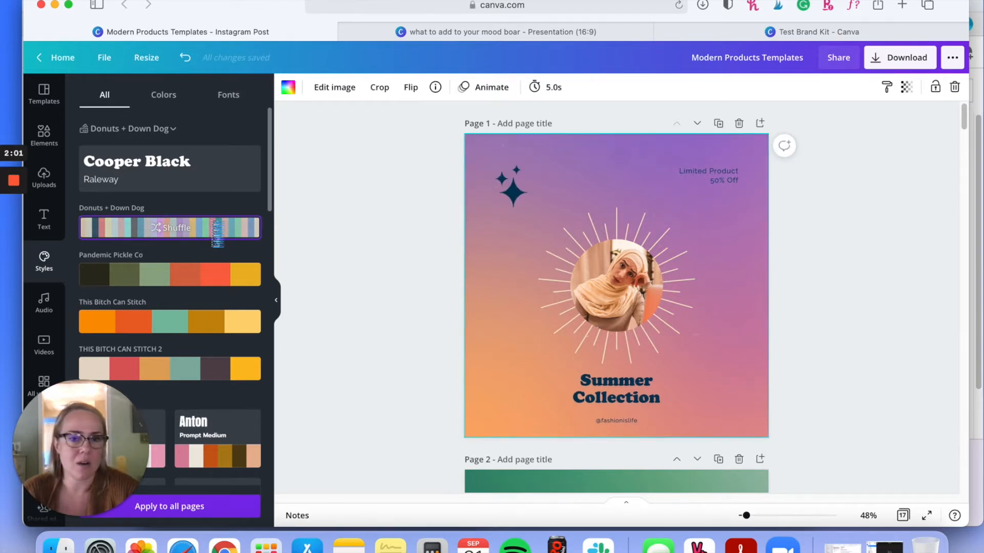
Step: Shuffle the Donuts + Down Dog palette on page 1 again and compare the result with the following page
click(213, 229)
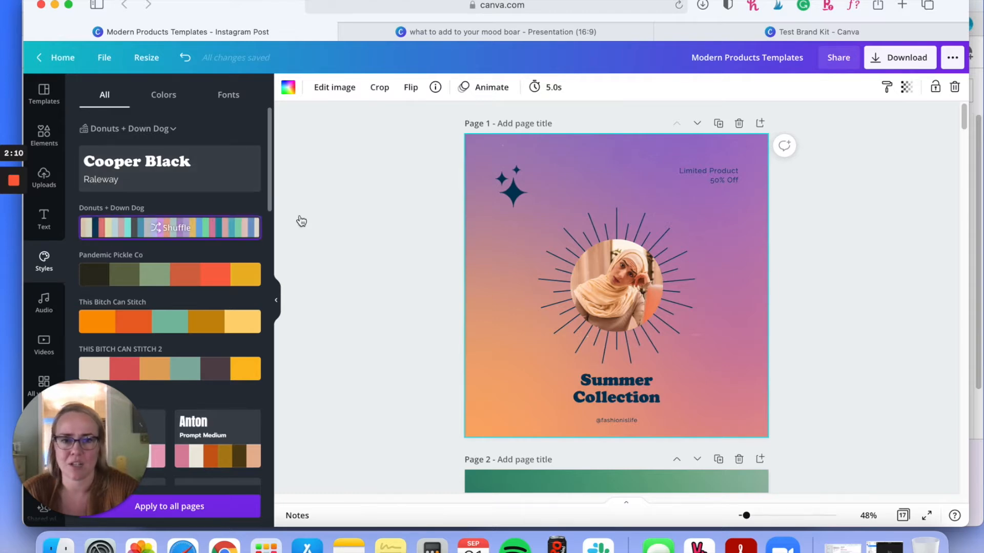
scroll(556, 302, down, 3)
scroll(553, 303, down, 10)
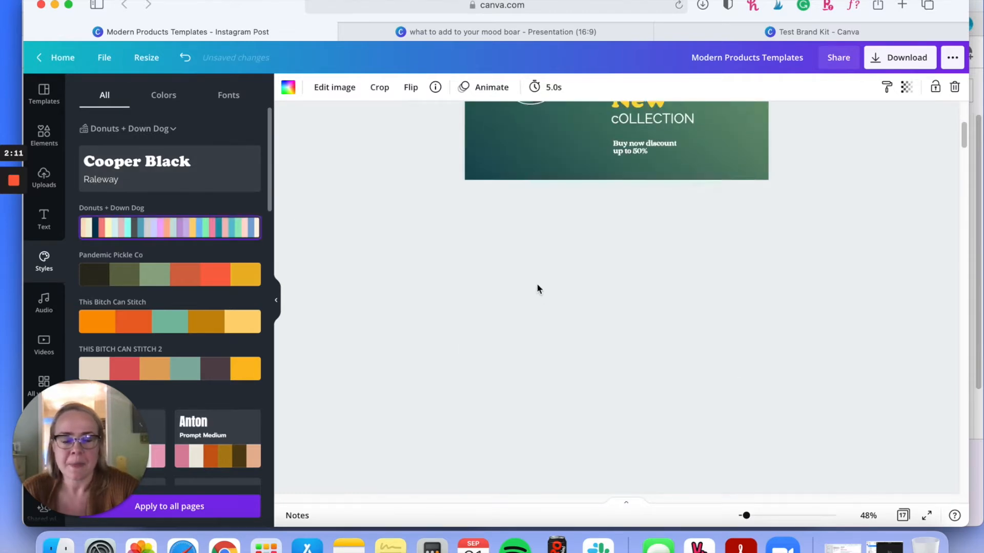
scroll(536, 283, up, 11)
scroll(534, 273, up, 1)
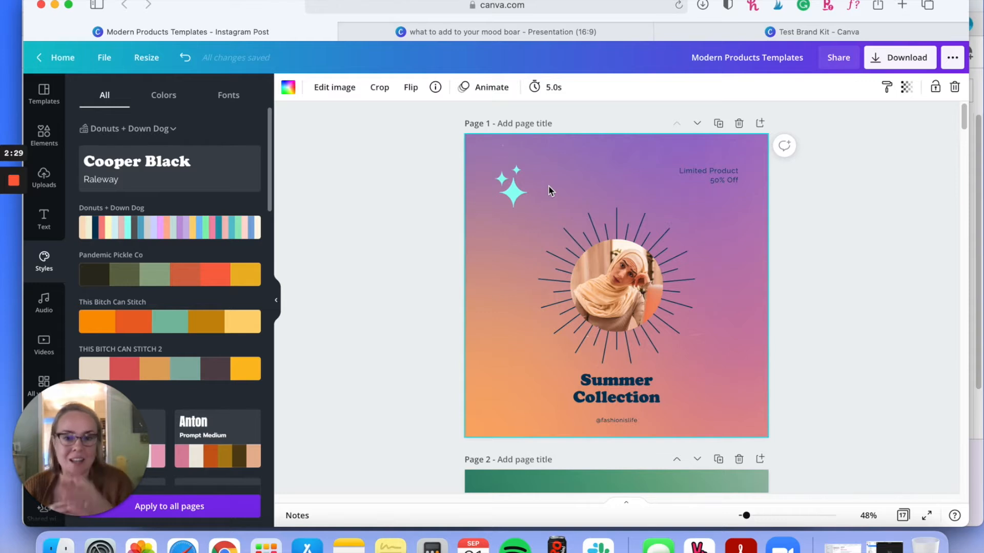
Step: Recolor page 1's sparkles graphic to brand cream #f0f0d9 and the starburst lines around the photo to the brand peach
click(521, 189)
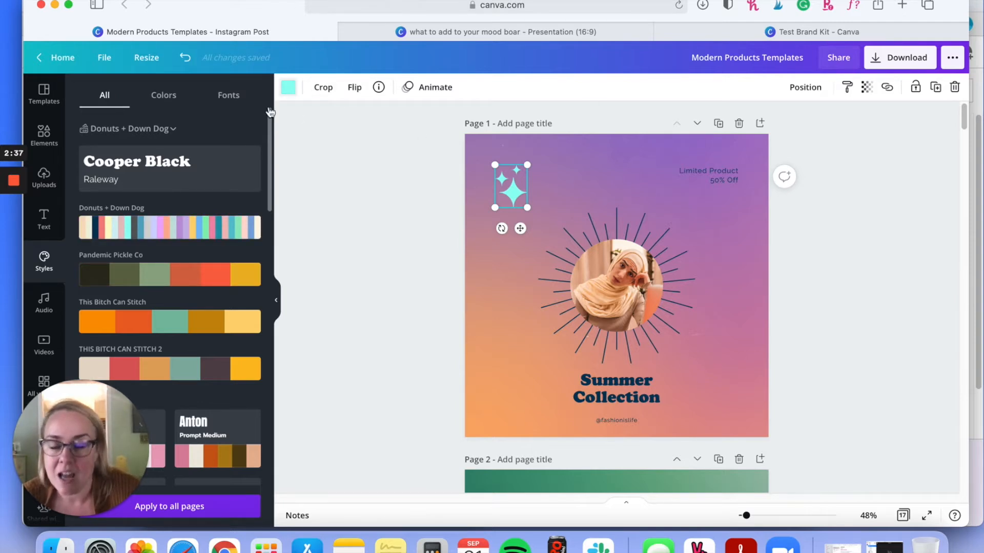
click(288, 87)
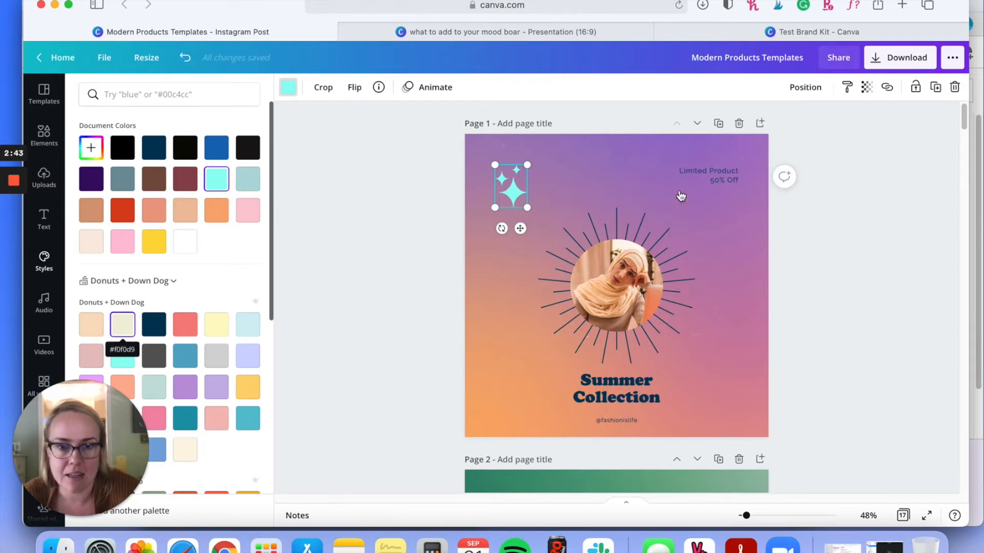
click(122, 335)
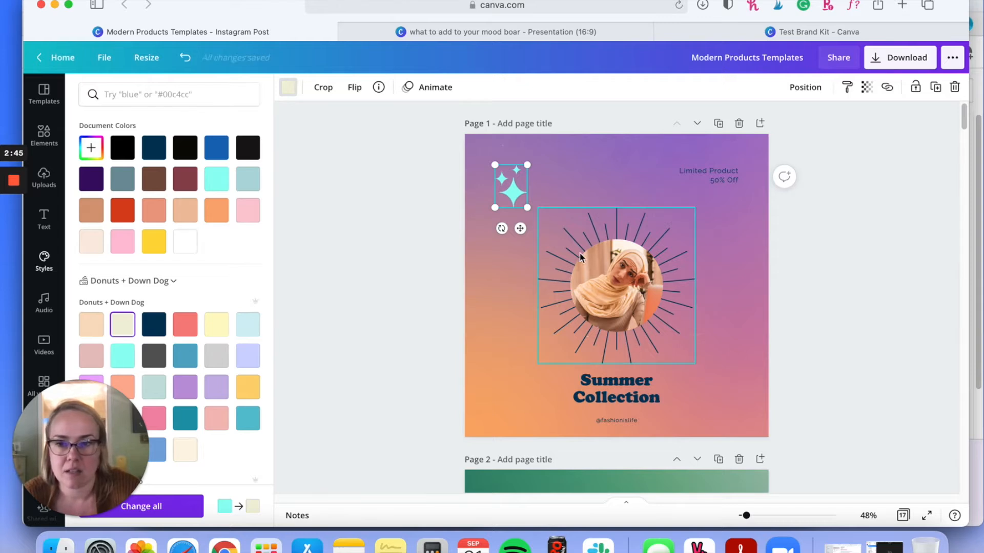
click(623, 216)
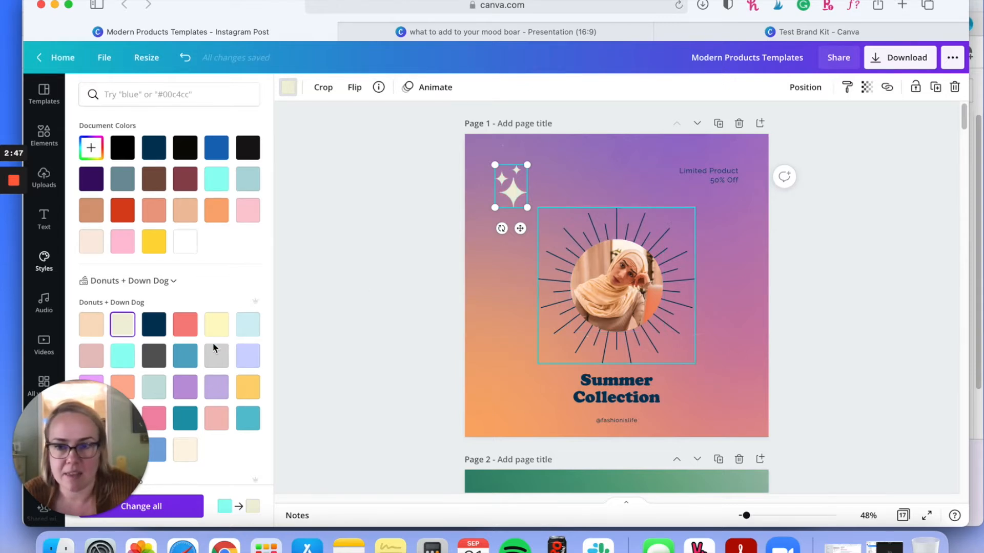
click(92, 326)
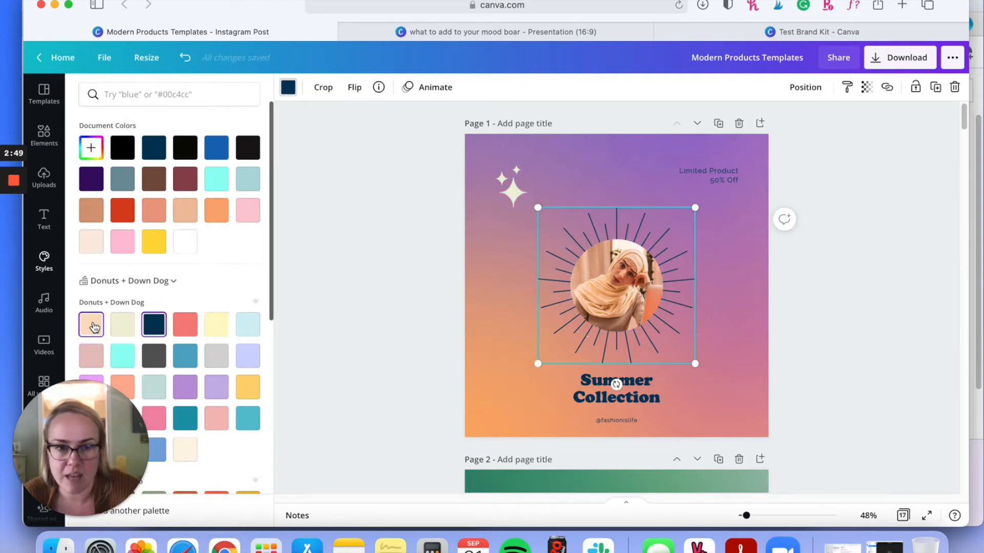
Step: Recolor the "Limited Product 50% Off" and "Summer Collection" texts on page 1 to the Donuts + Down Dog cream
click(728, 172)
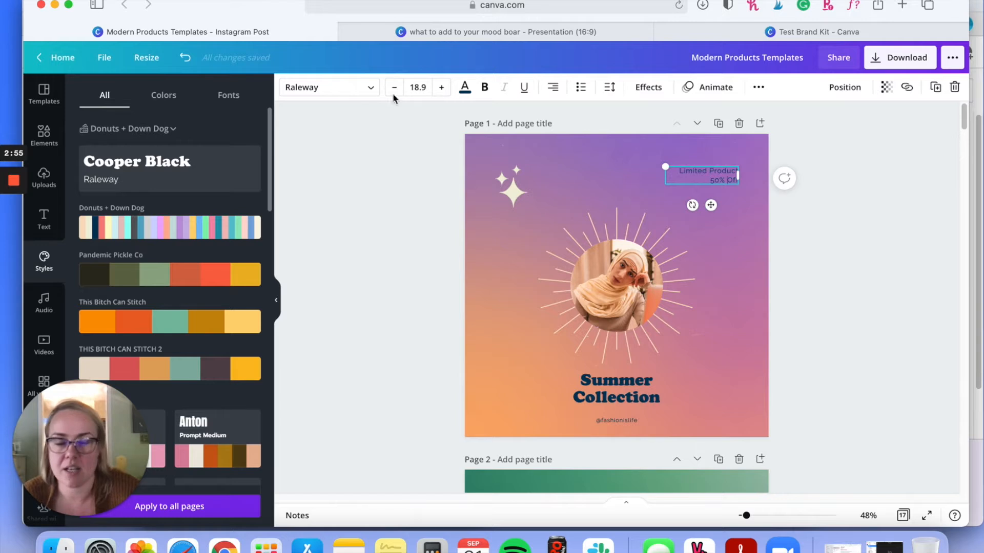
click(462, 91)
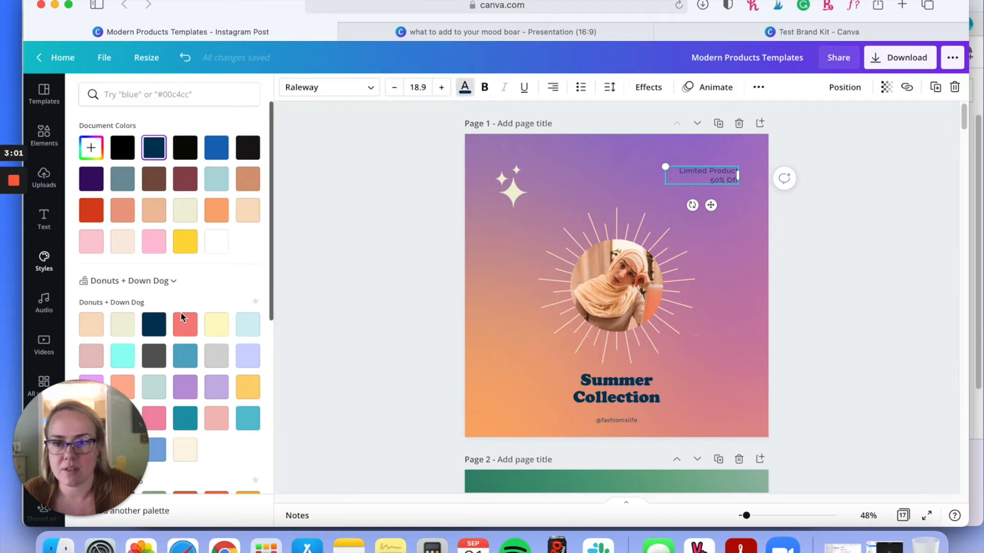
click(123, 331)
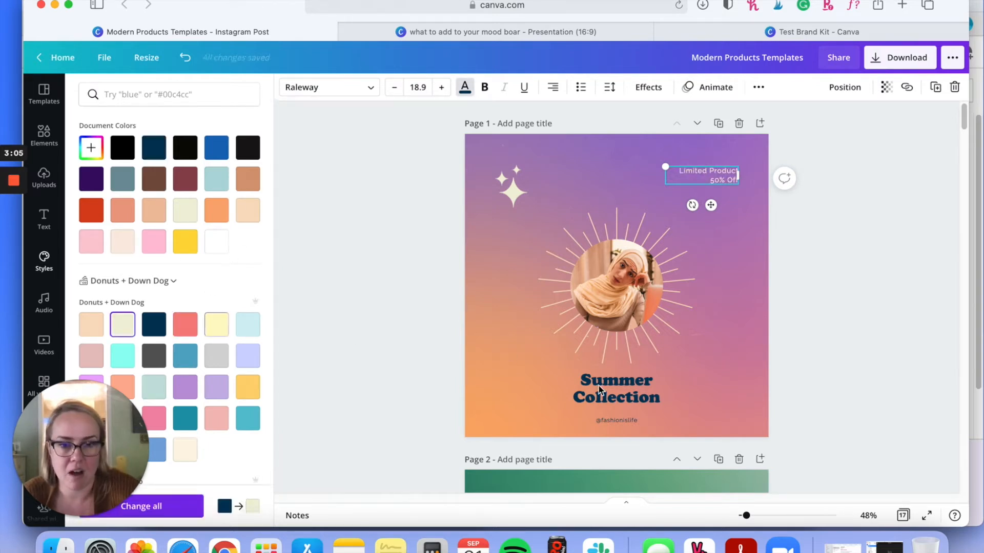
click(123, 325)
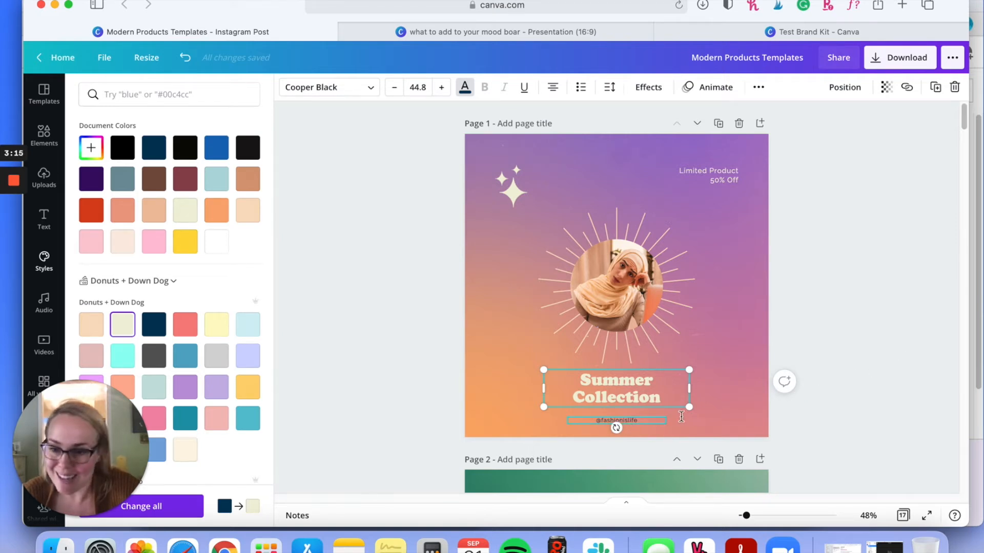
click(662, 420)
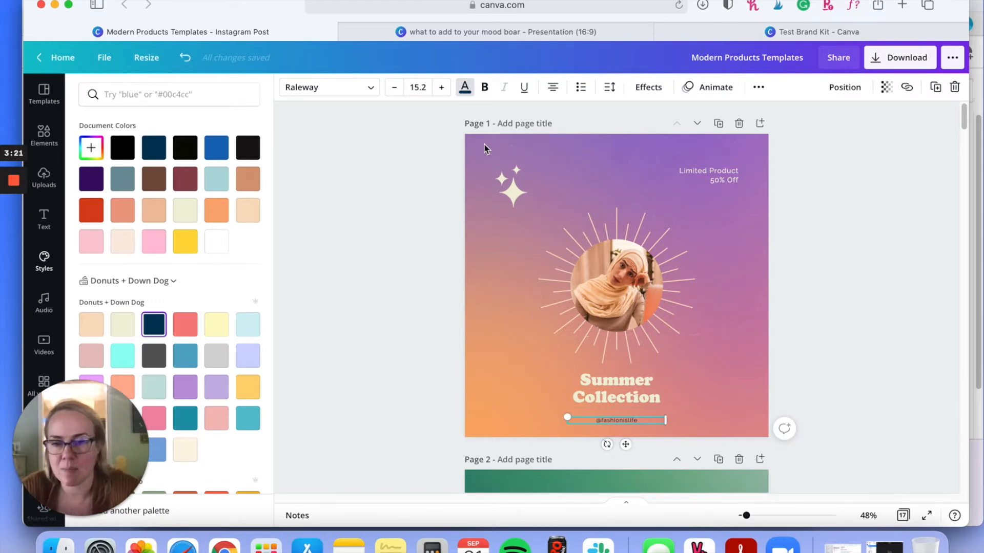
key(Escape)
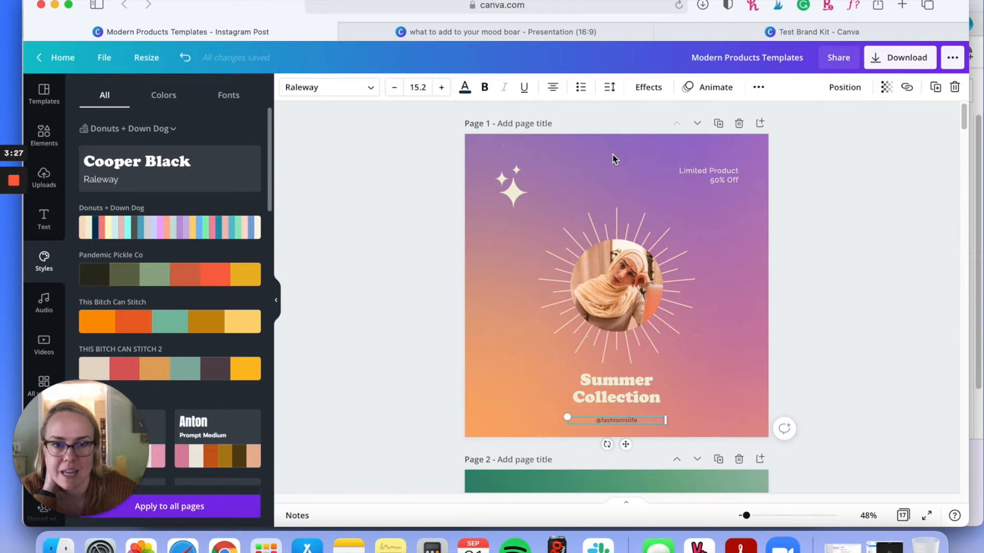
Step: Replace page 1's gradient background with the solid brand blue #57aac6
click(476, 147)
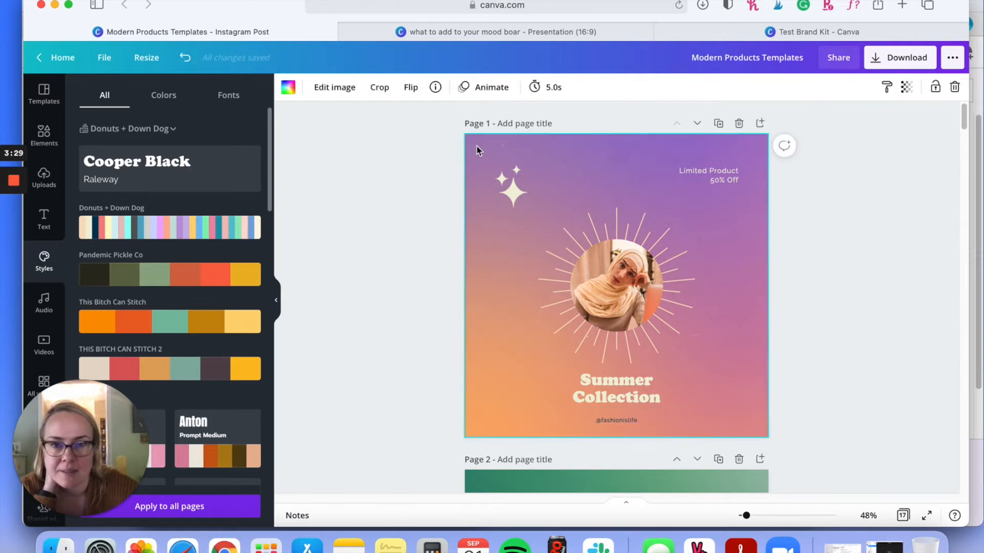
click(289, 87)
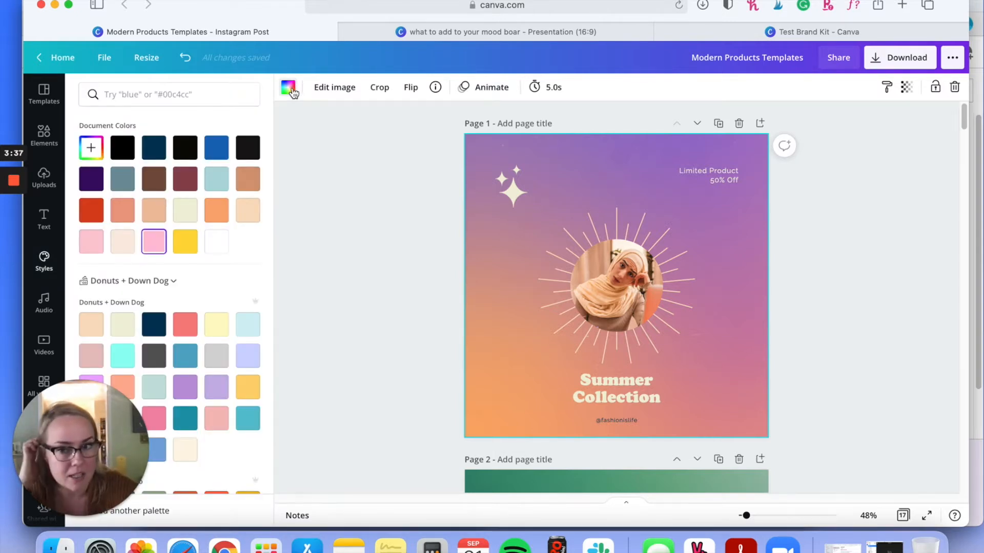
click(251, 329)
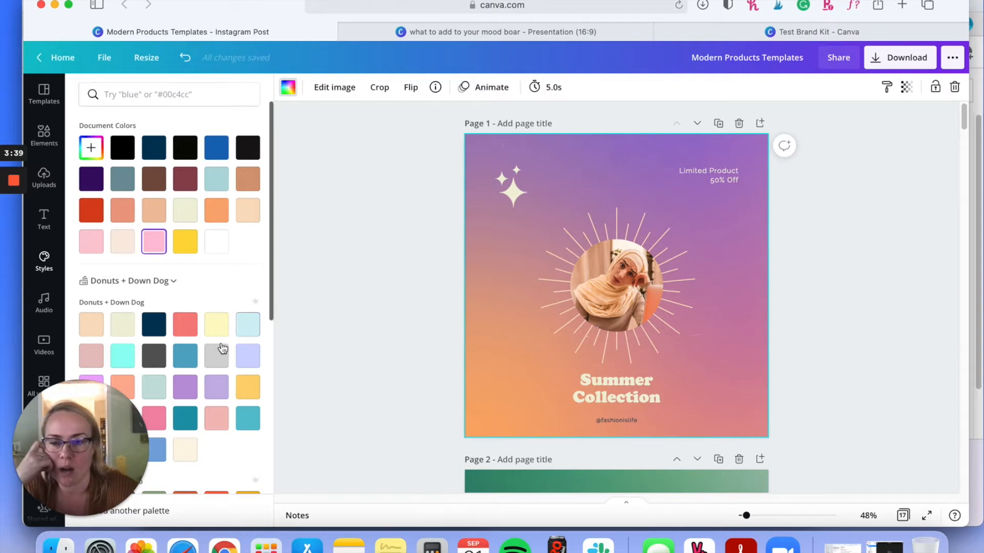
click(184, 361)
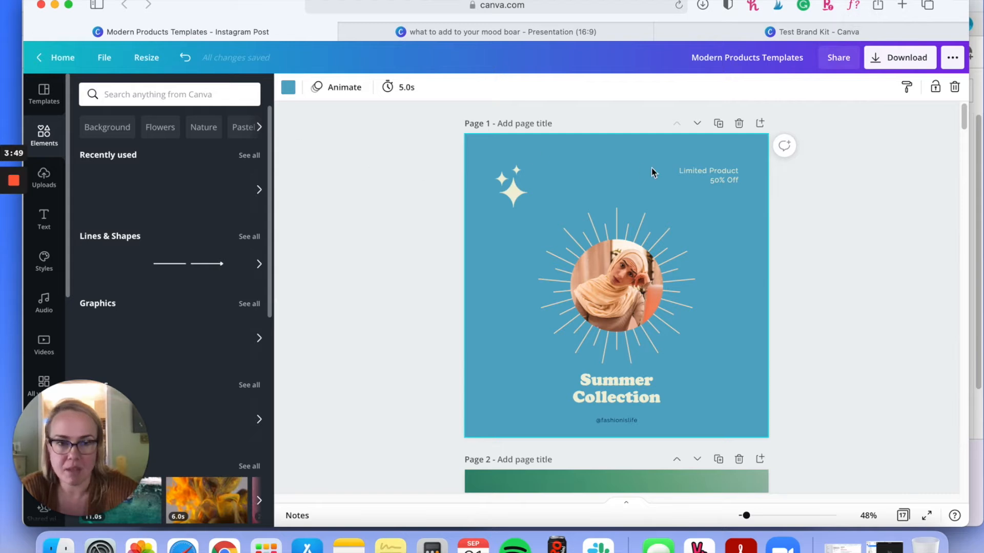
Step: Try the pastel gradient stock photo as page 1's background and undo the change
scroll(190, 317, down, 3)
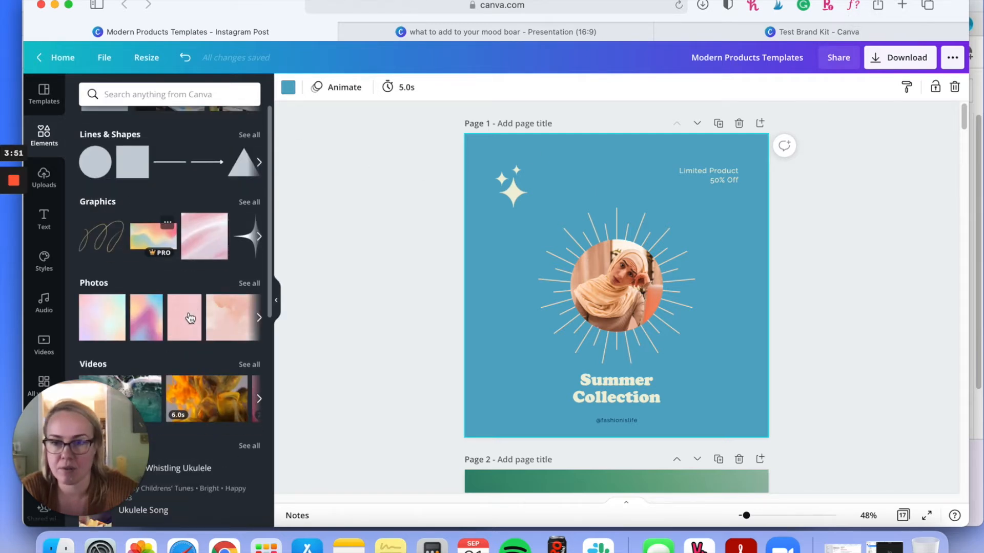
scroll(190, 318, down, 1)
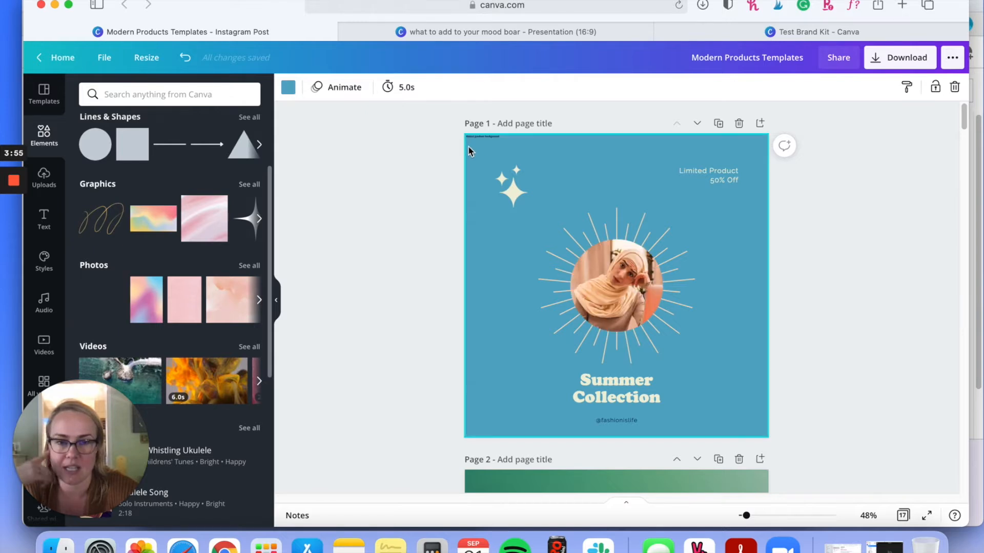
drag(467, 149, 469, 151)
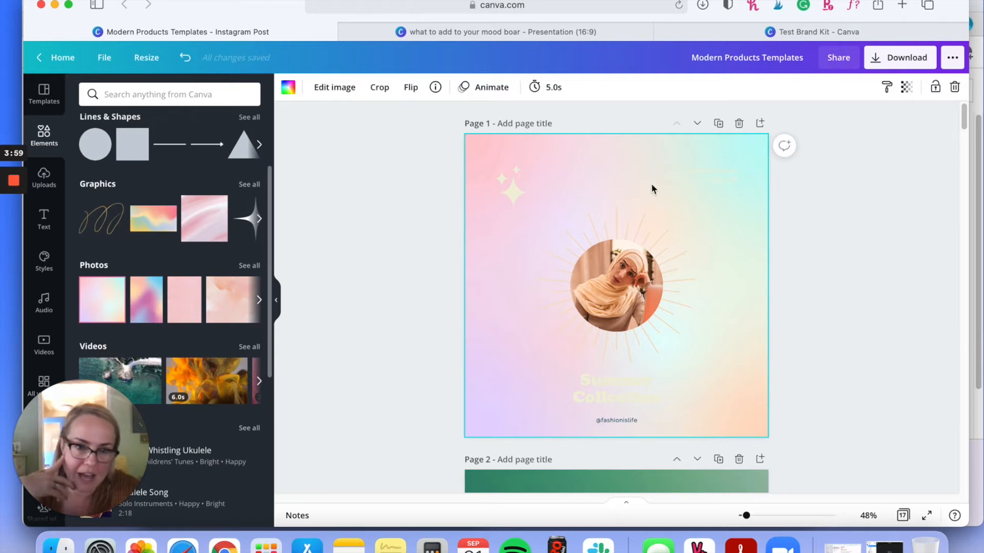
click(185, 58)
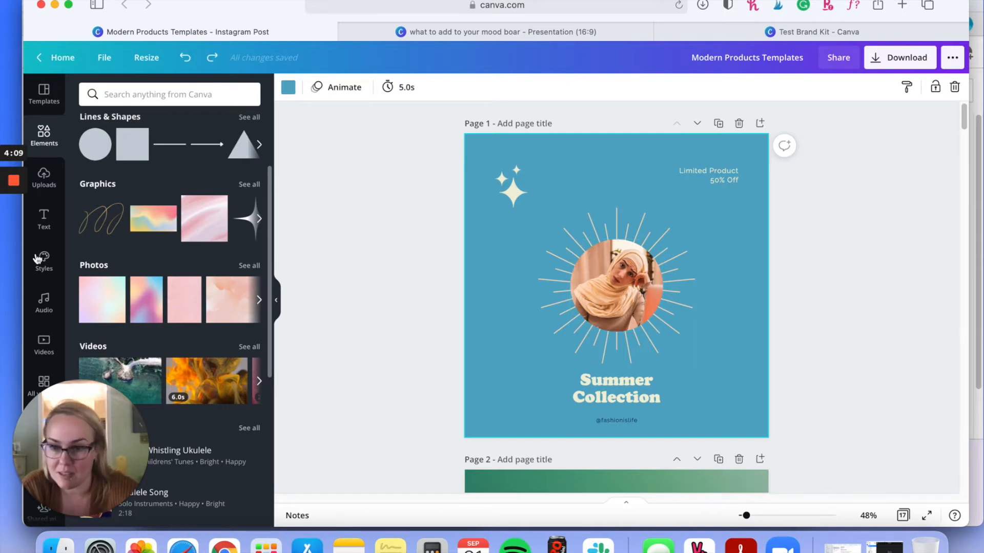
Step: Replace the portrait in page 1's round frame with the uploaded photo of a hand holding a jar among pink peonies
scroll(164, 328, down, 4)
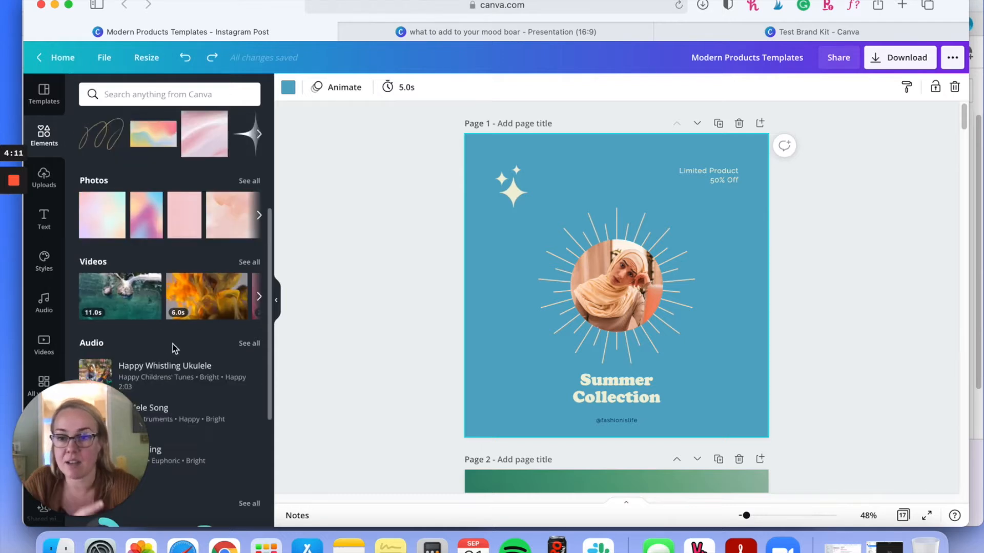
scroll(164, 329, up, 6)
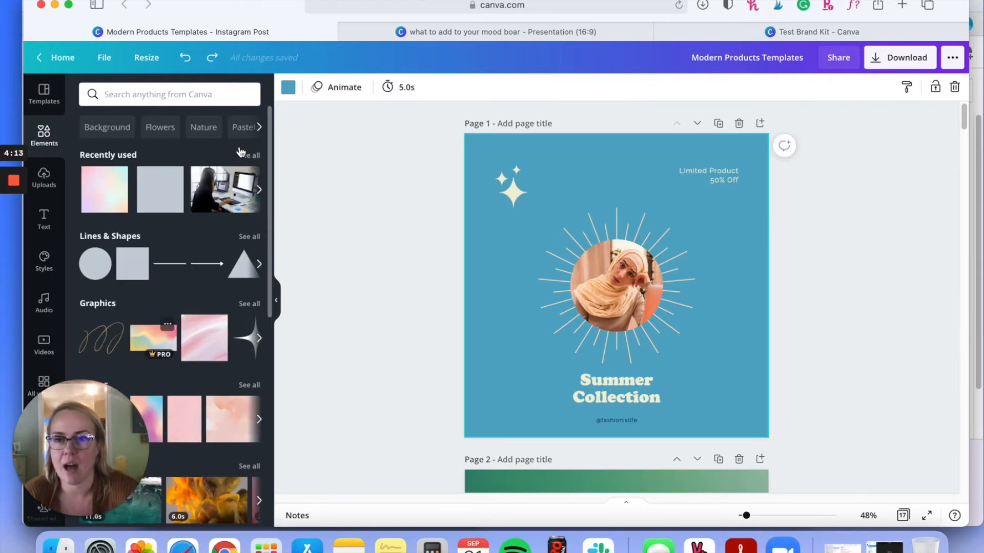
mouse_move(23, 211)
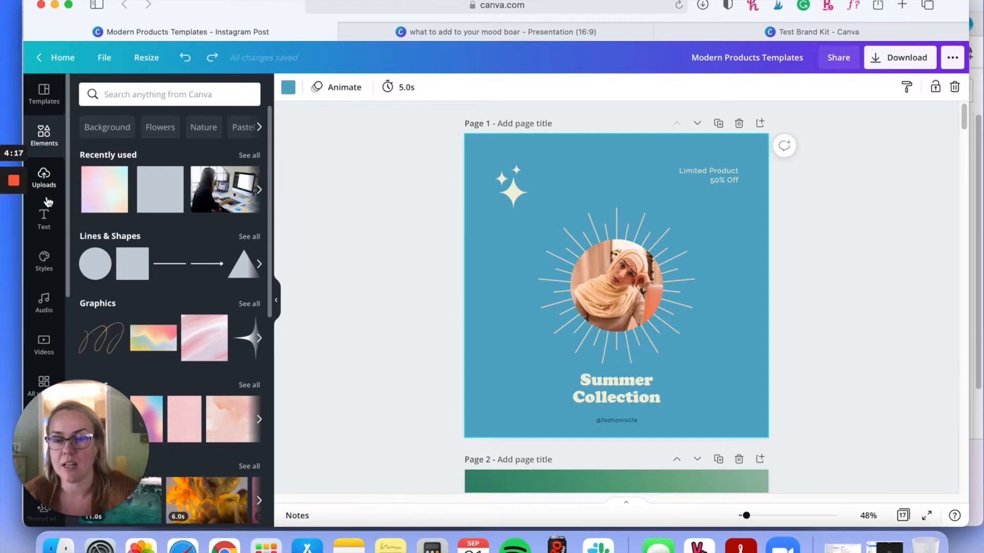
click(43, 180)
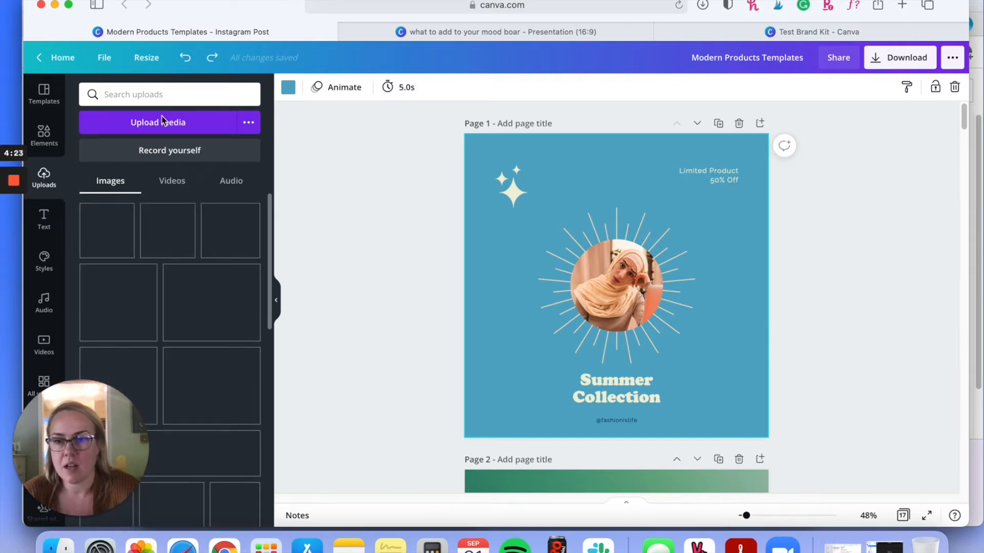
scroll(56, 271, down, 5)
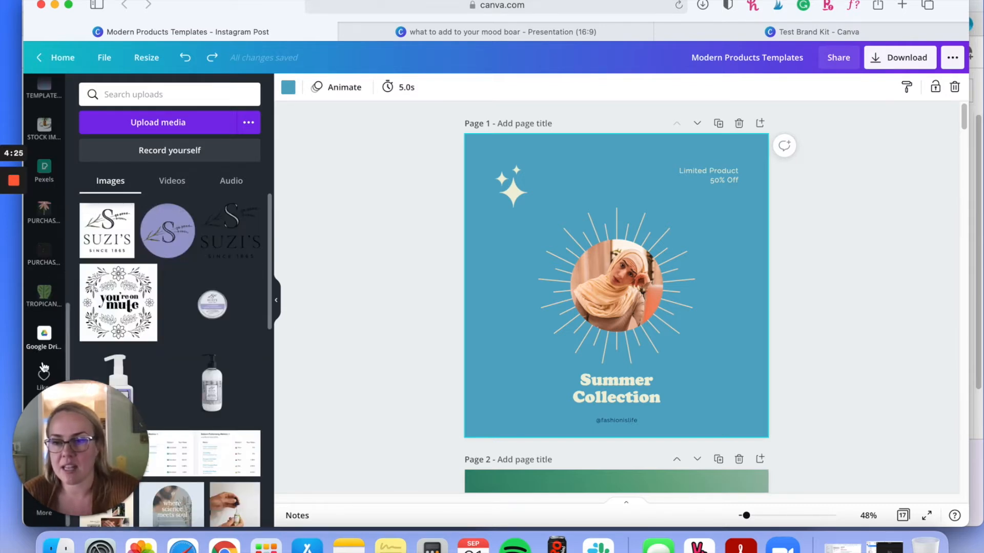
drag(61, 423, 87, 115)
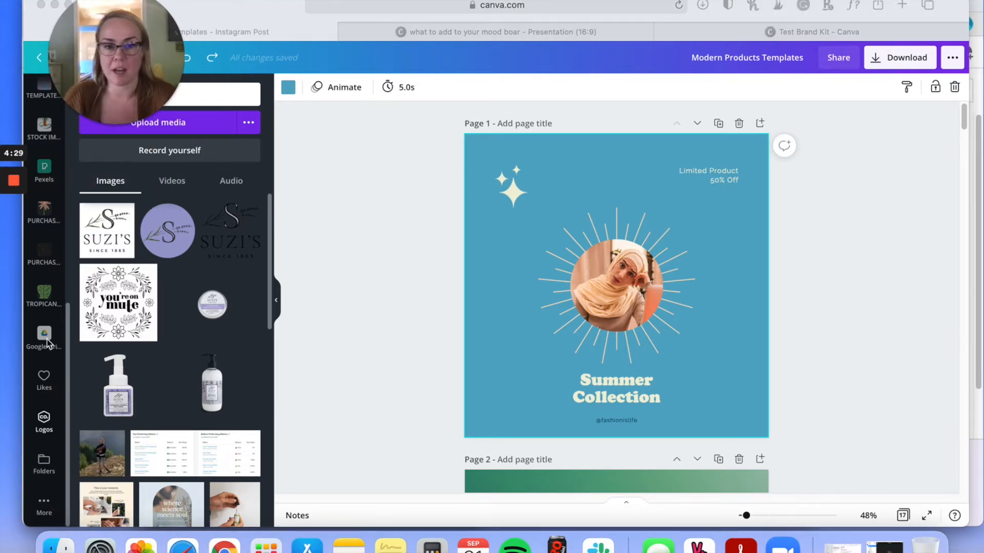
scroll(116, 345, down, 3)
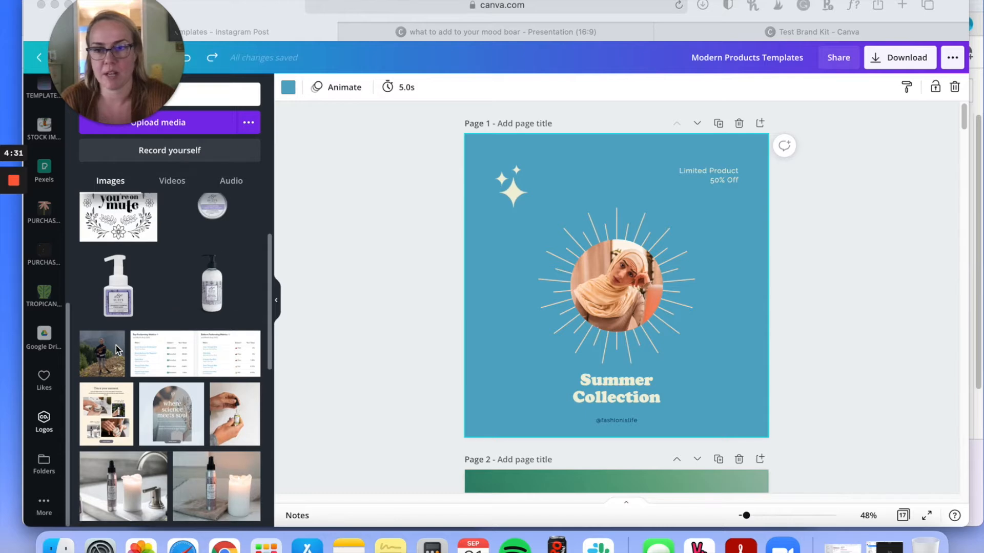
scroll(122, 376, down, 10)
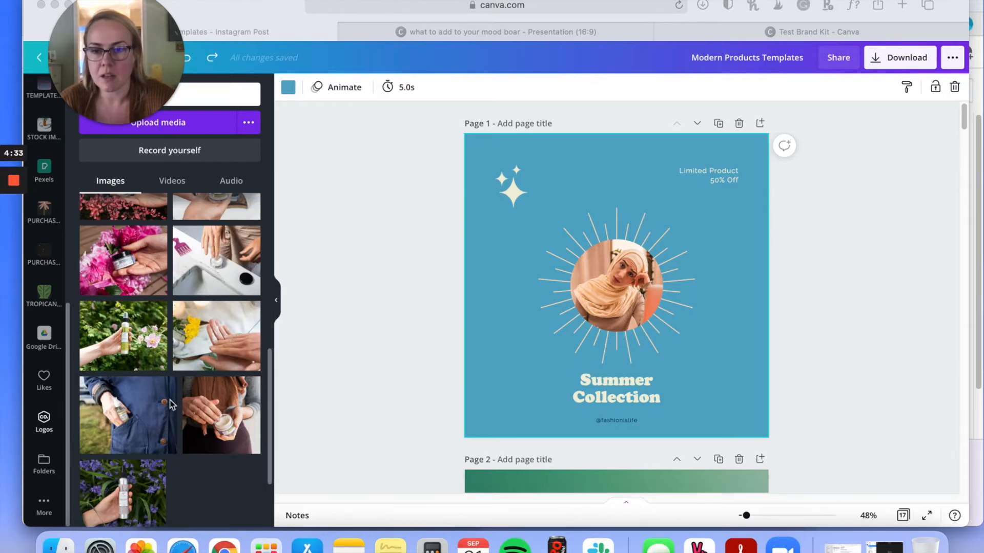
scroll(141, 360, up, 1)
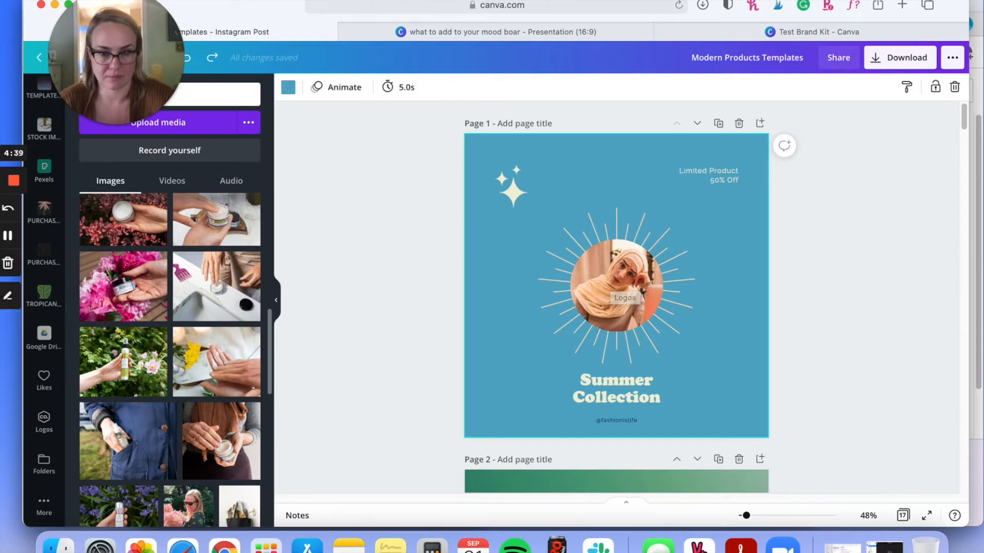
drag(128, 293, 615, 292)
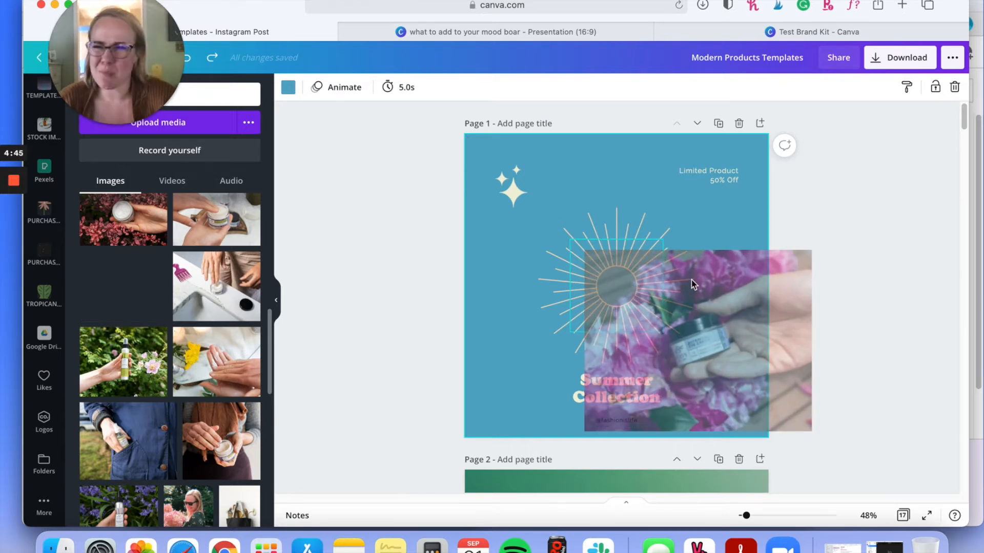
drag(690, 282, 690, 281)
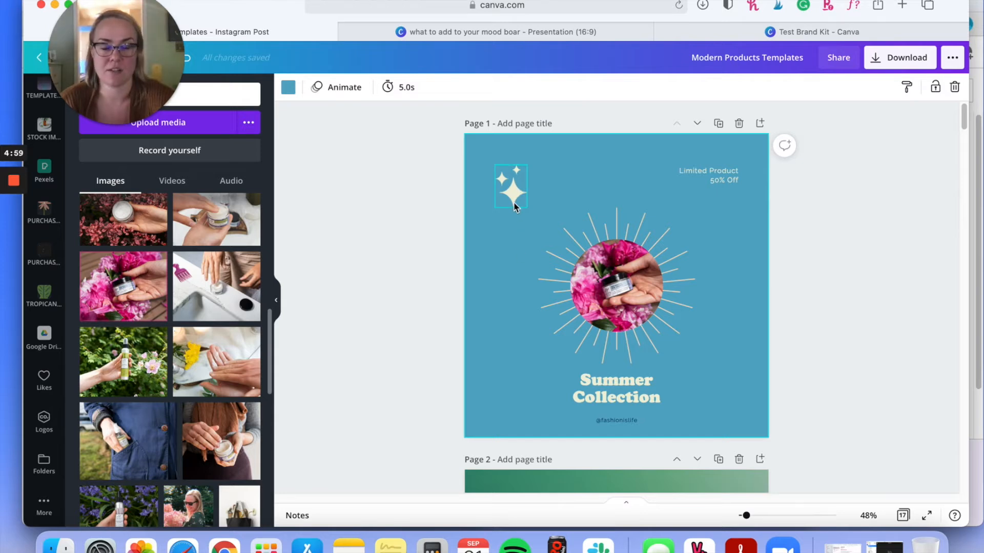
Step: Delete the cream sparkle graphic from page 1
click(517, 182)
key(Delete)
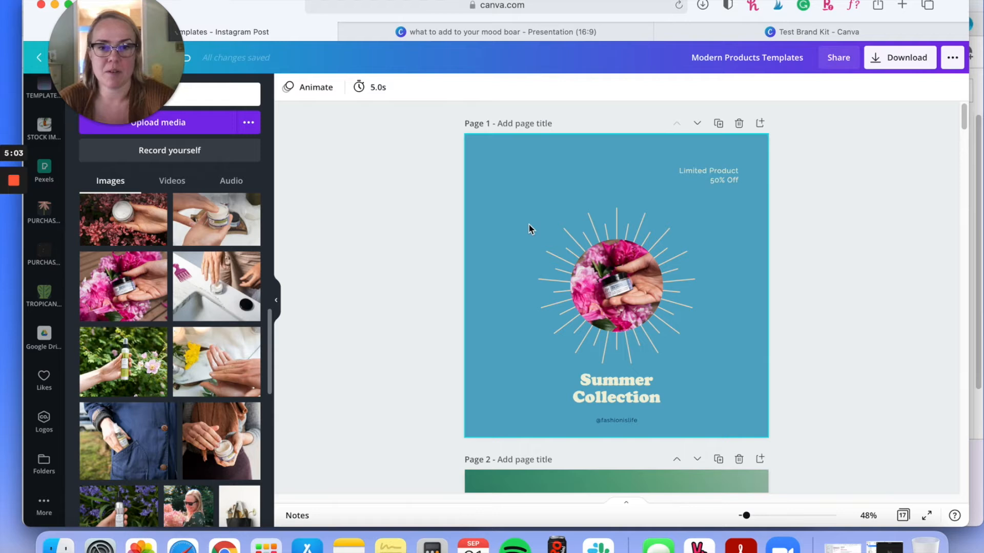
Step: Move page 1's round peony photo and its sunburst together toward the page's upper-left area and shrink them slightly
click(652, 306)
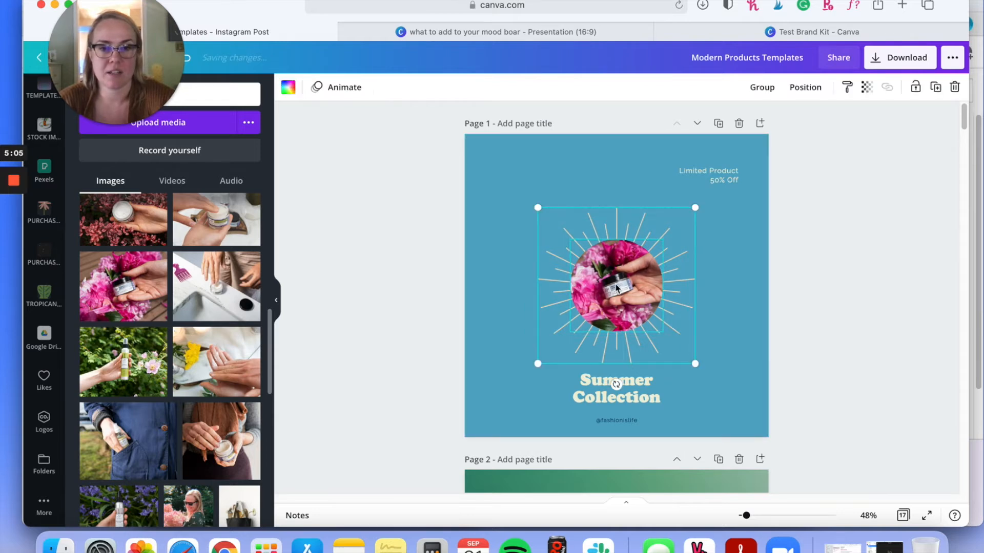
drag(605, 283, 633, 324)
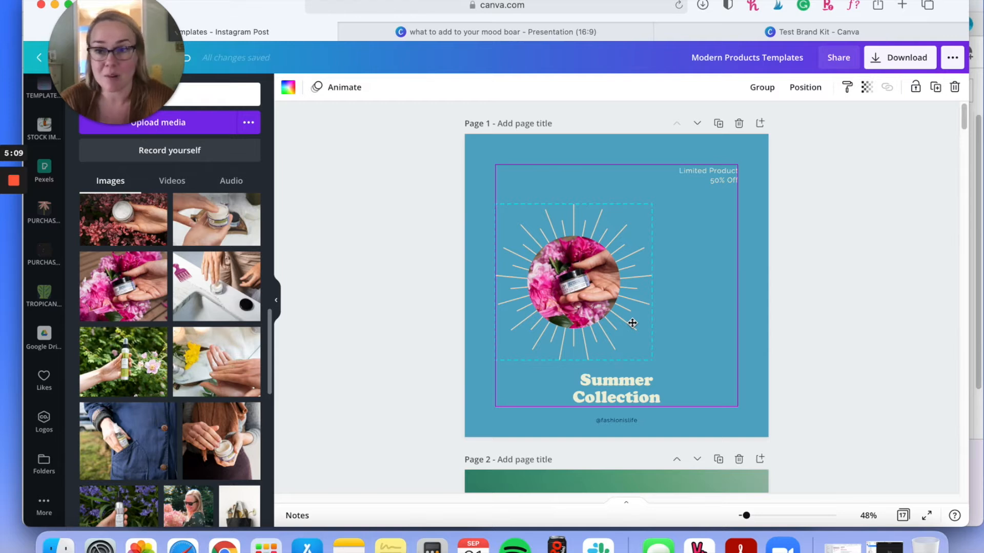
drag(633, 322, 641, 287)
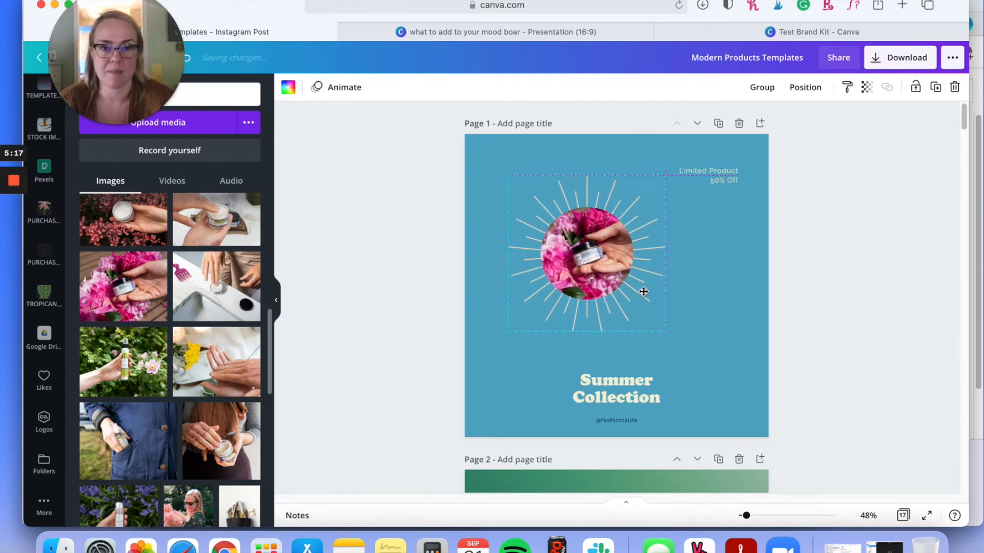
drag(604, 242, 591, 252)
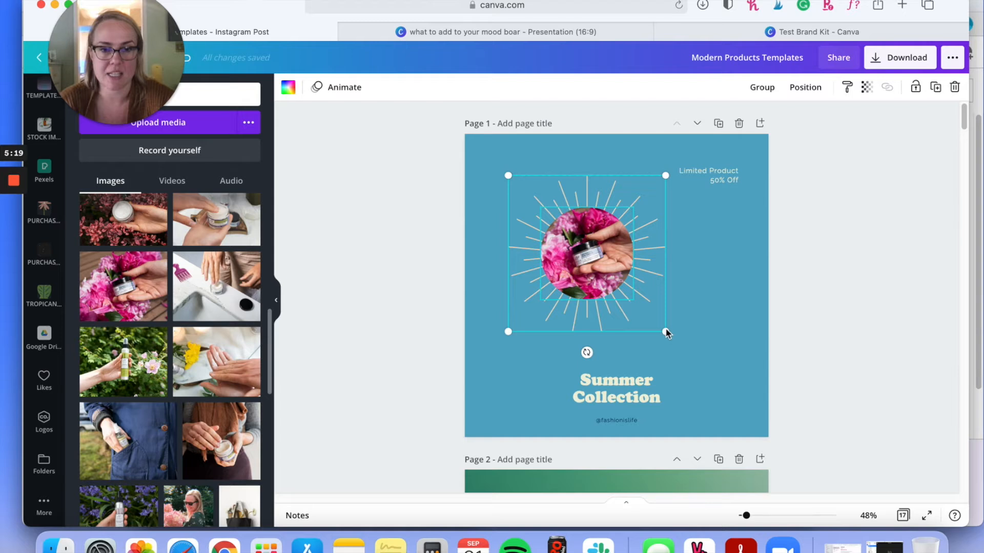
mouse_move(665, 332)
mouse_down()
mouse_move(696, 382)
mouse_move(647, 332)
mouse_up()
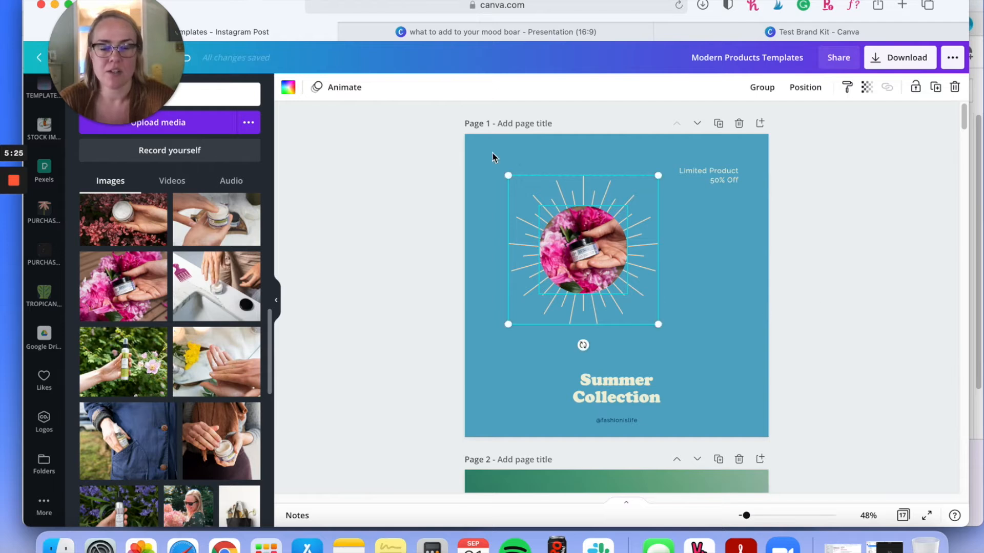
click(823, 303)
scroll(800, 323, down, 3)
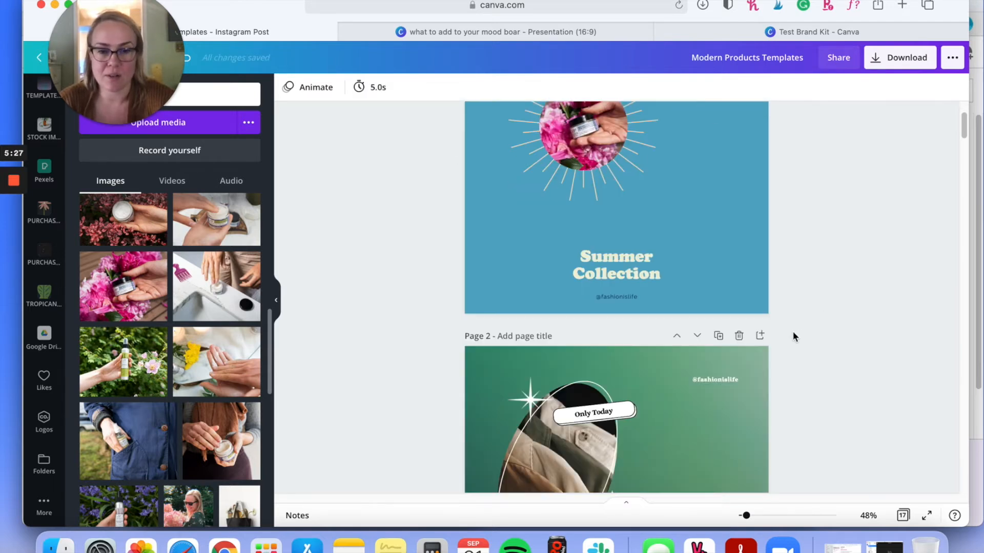
scroll(792, 336, down, 3)
scroll(369, 257, down, 1)
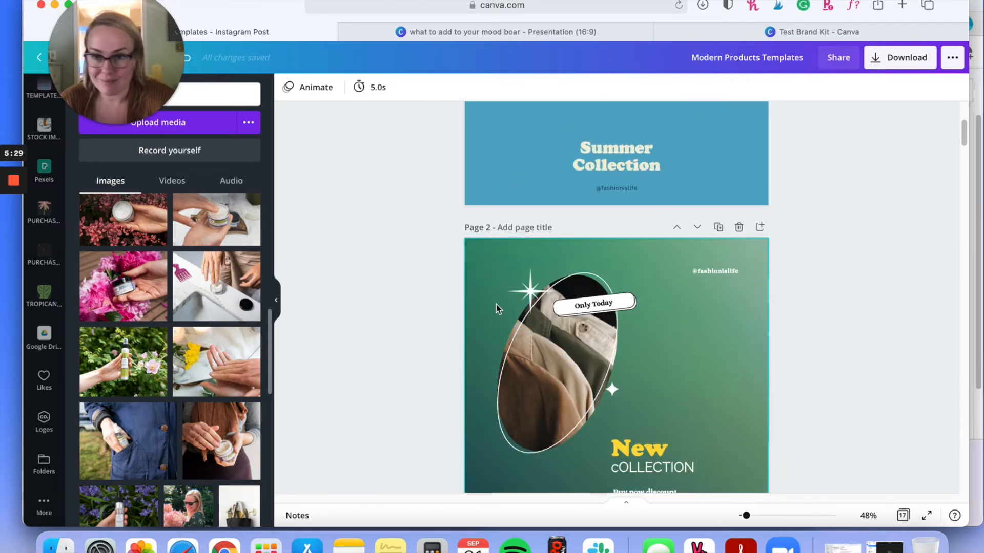
scroll(746, 367, up, 2)
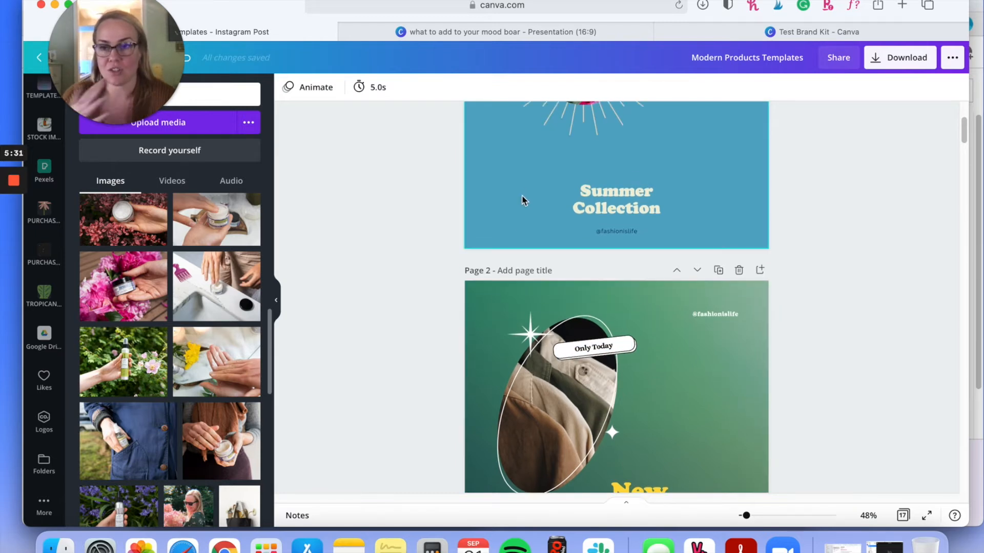
scroll(525, 202, up, 8)
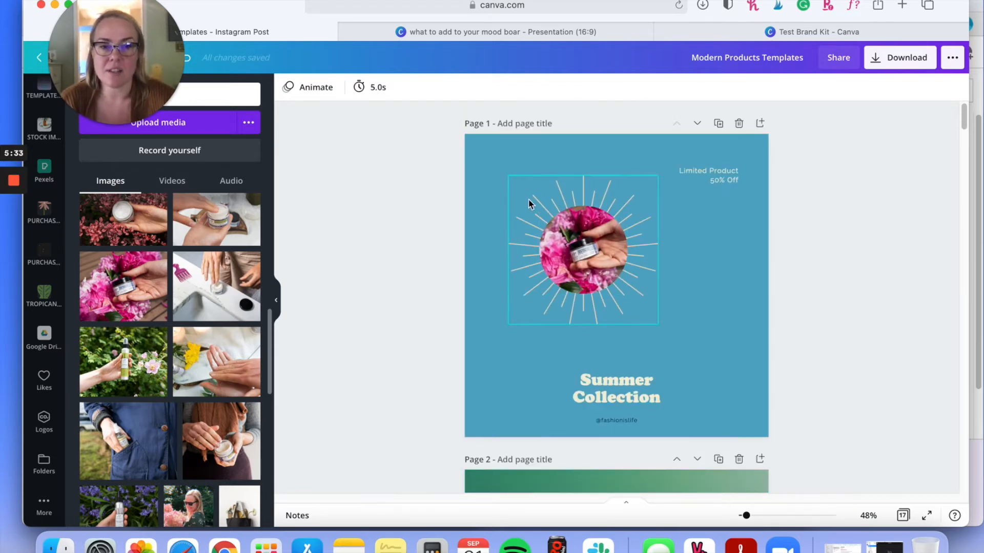
Step: Try to move the sunburst away from page 1's round photo and undo the changes
click(590, 263)
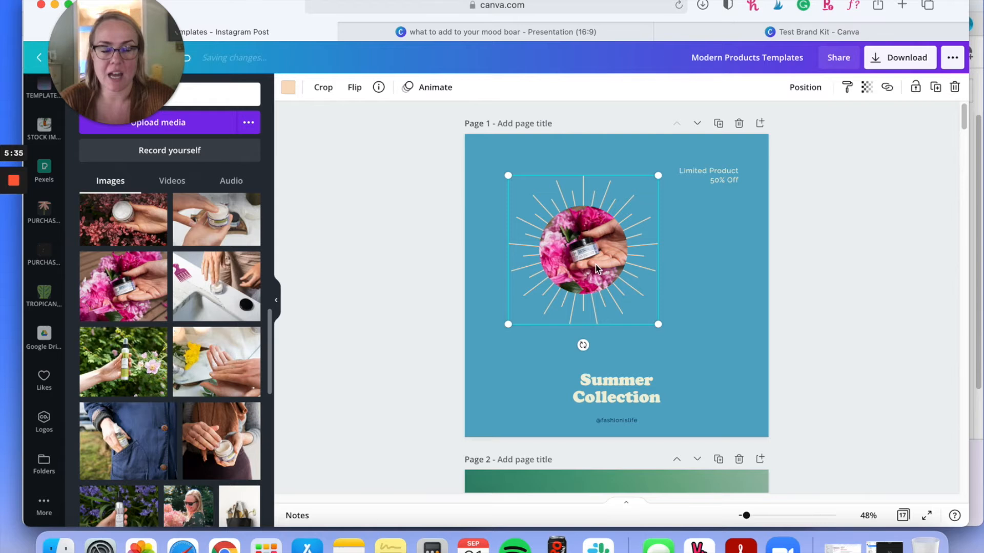
drag(604, 274, 574, 248)
click(189, 58)
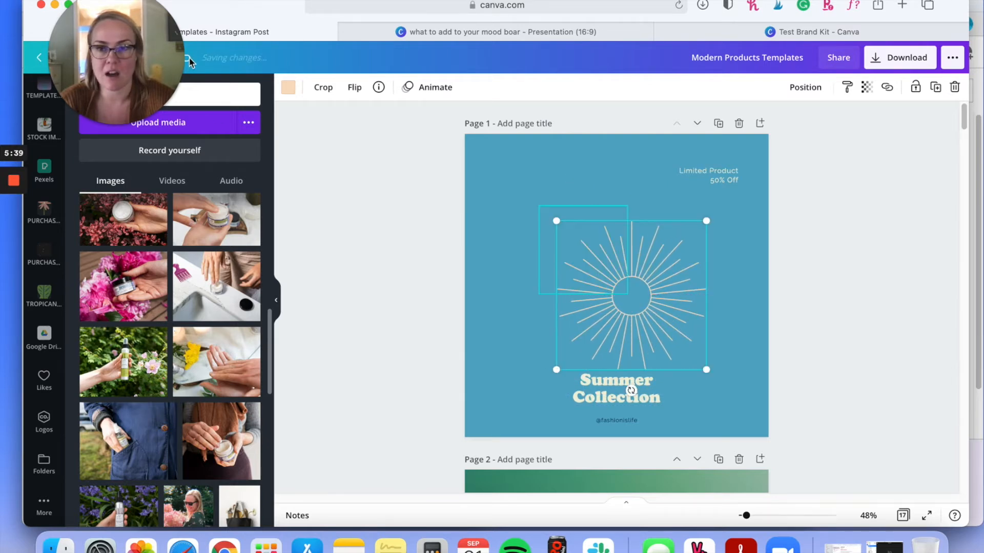
click(189, 57)
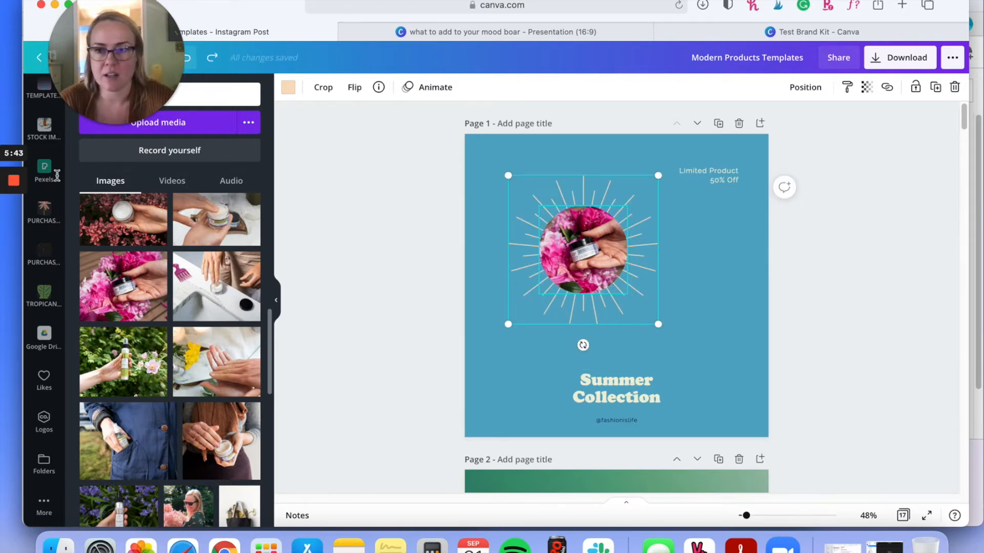
Step: Search the Canva elements library for "coffee icon"
scroll(82, 246, up, 5)
scroll(48, 260, up, 5)
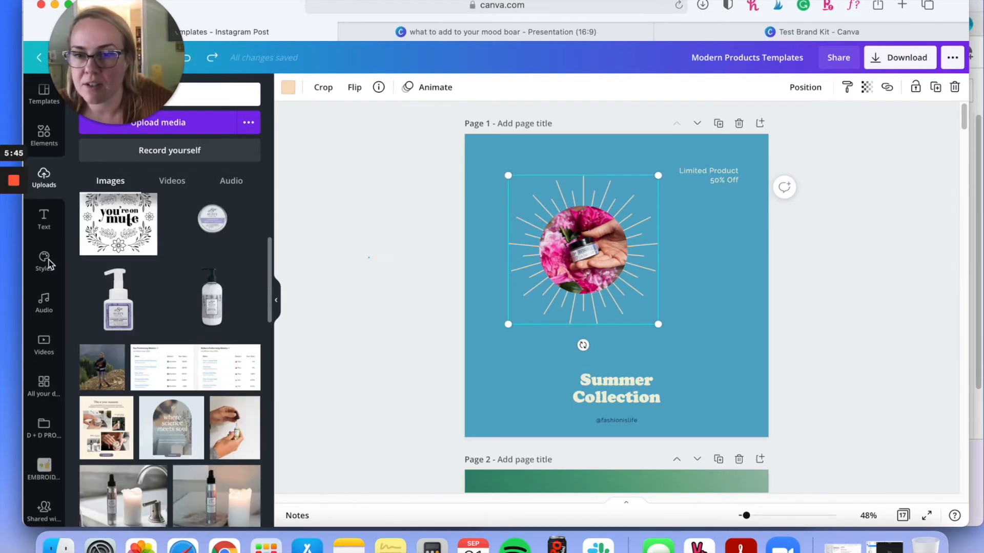
click(44, 136)
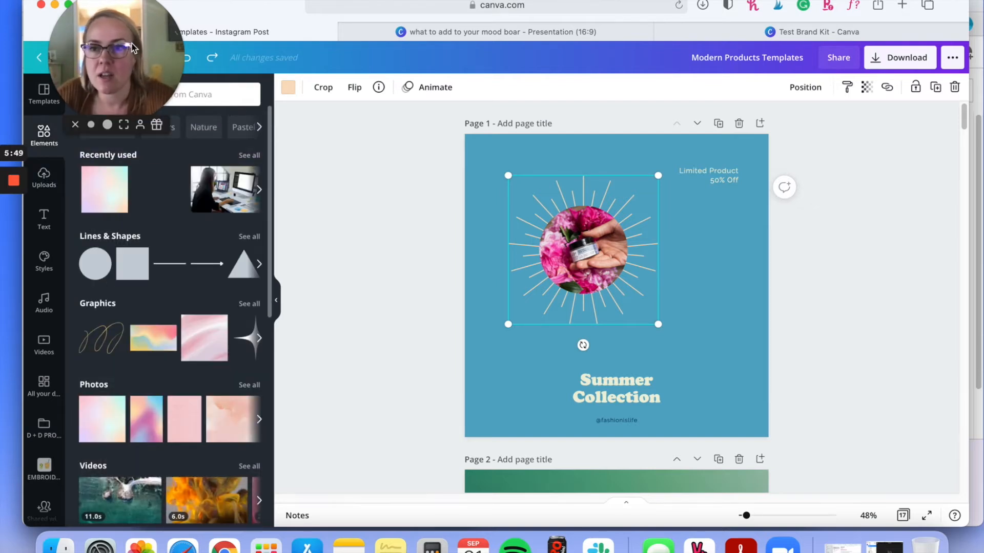
drag(809, 65, 884, 47)
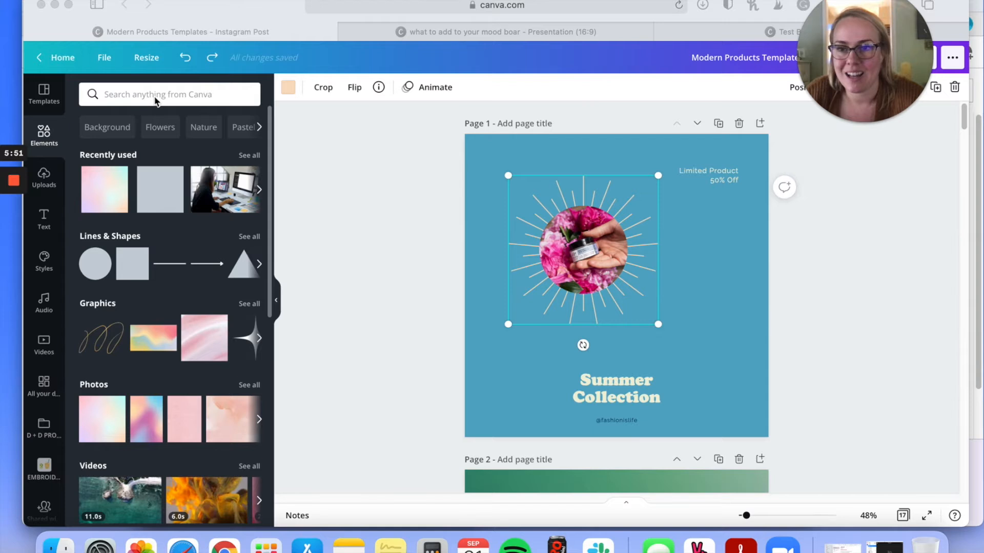
click(139, 96)
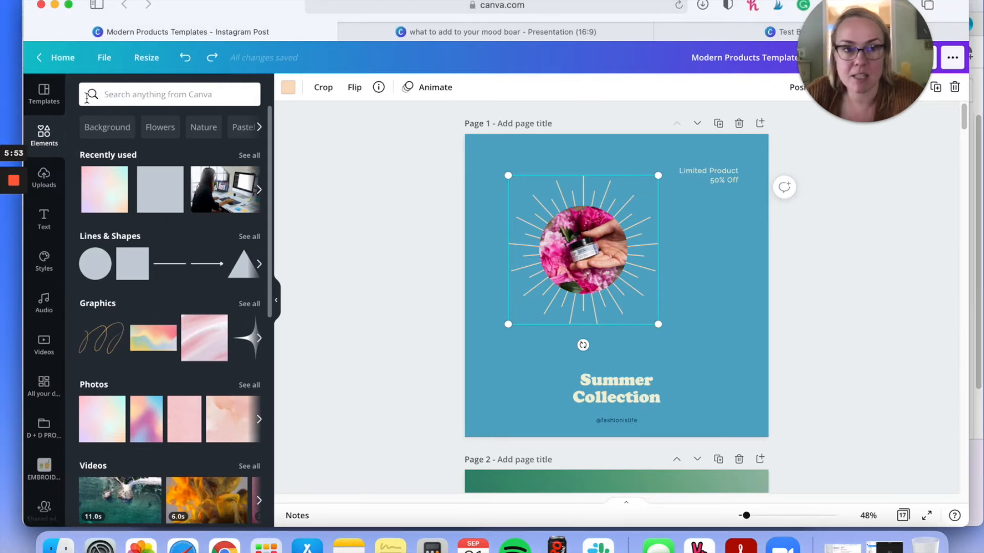
click(121, 95)
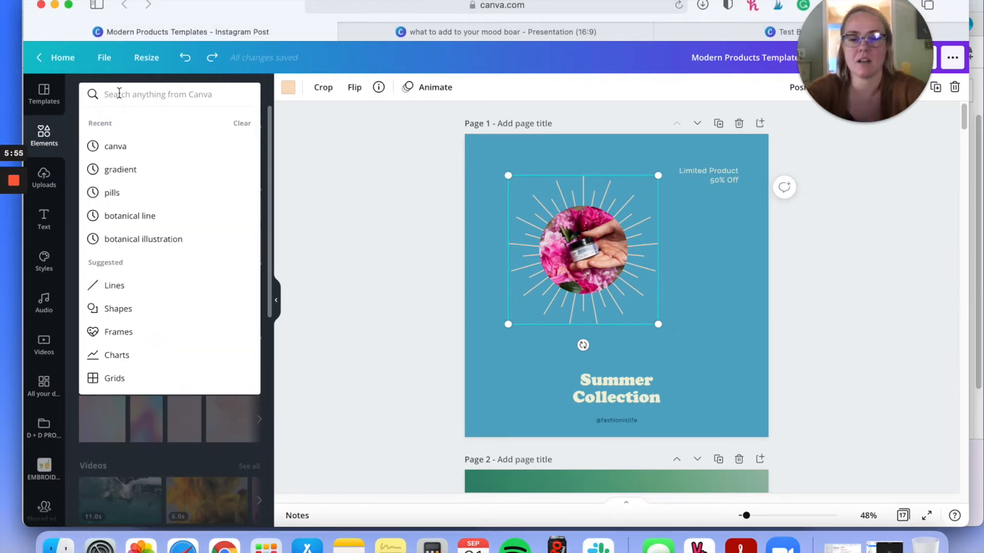
text(coffee icon)
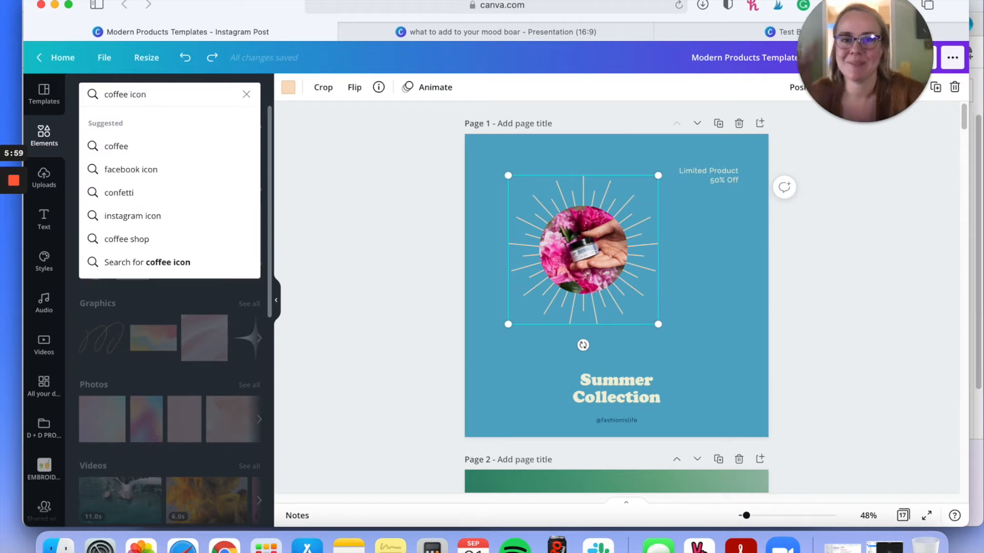
key(Return)
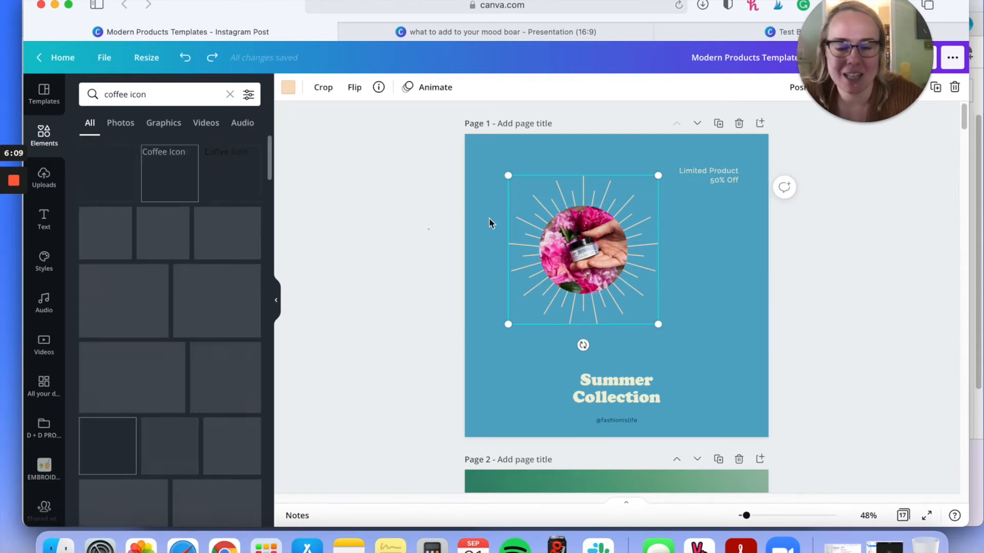
Step: Select the round photo and its sunburst on page 1 together and delete both
click(467, 158)
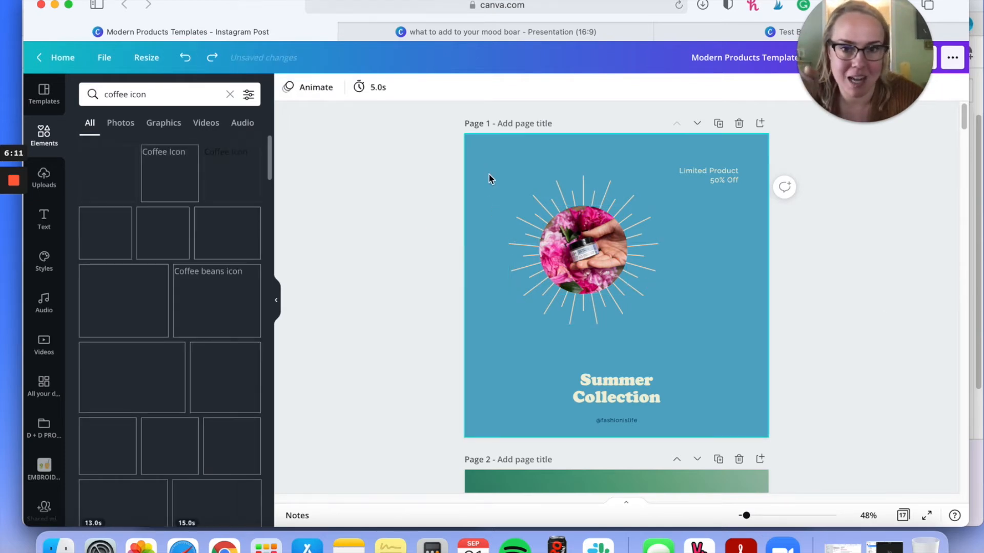
click(648, 333)
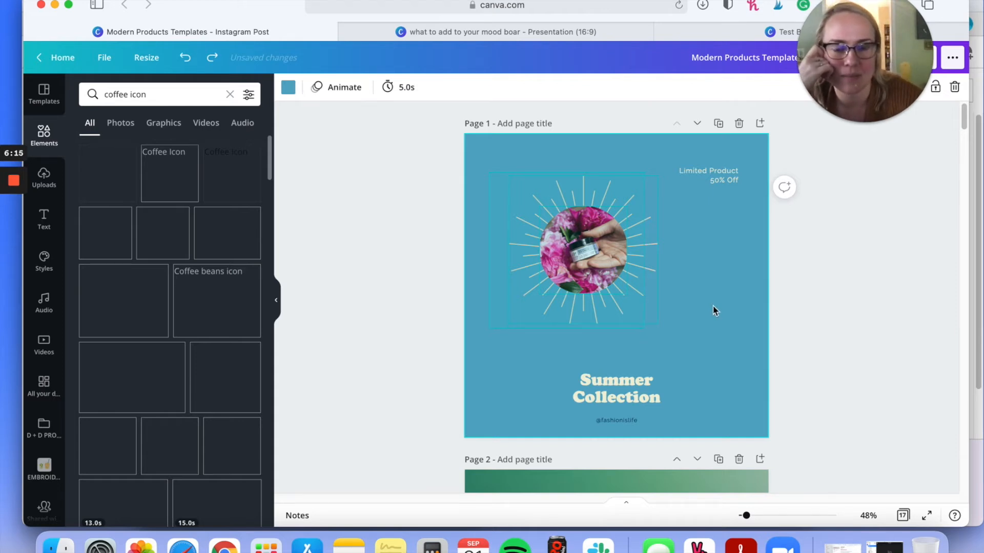
key(Delete)
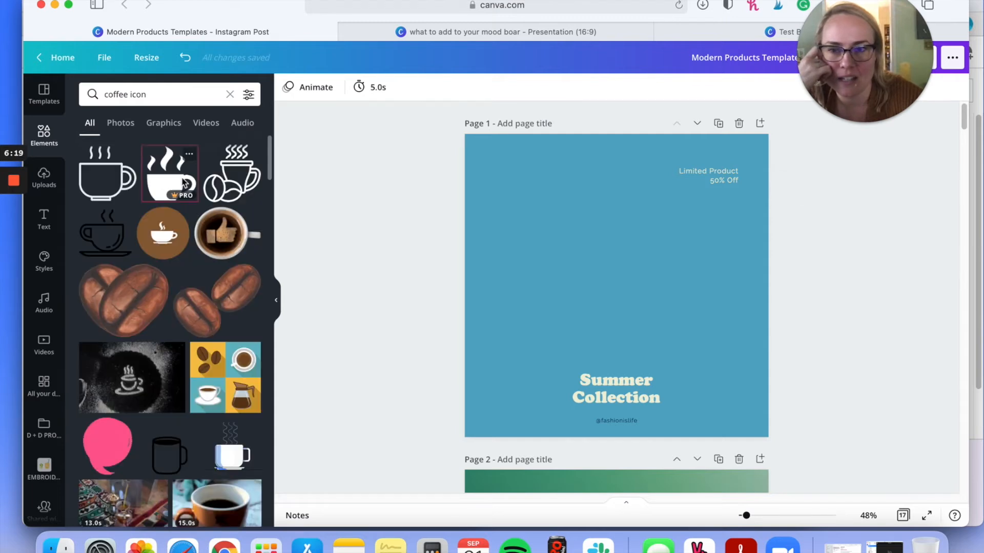
Step: Add the solid white steaming coffee cup icon to page 1 and recolor it with the Donuts + Down Dog color #c5e0dc
click(177, 176)
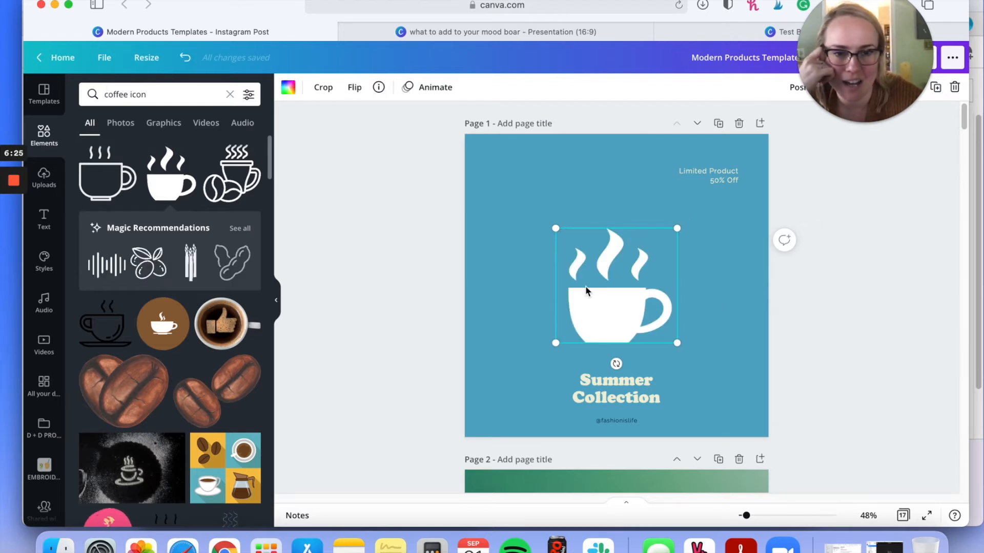
click(289, 93)
click(182, 363)
click(154, 387)
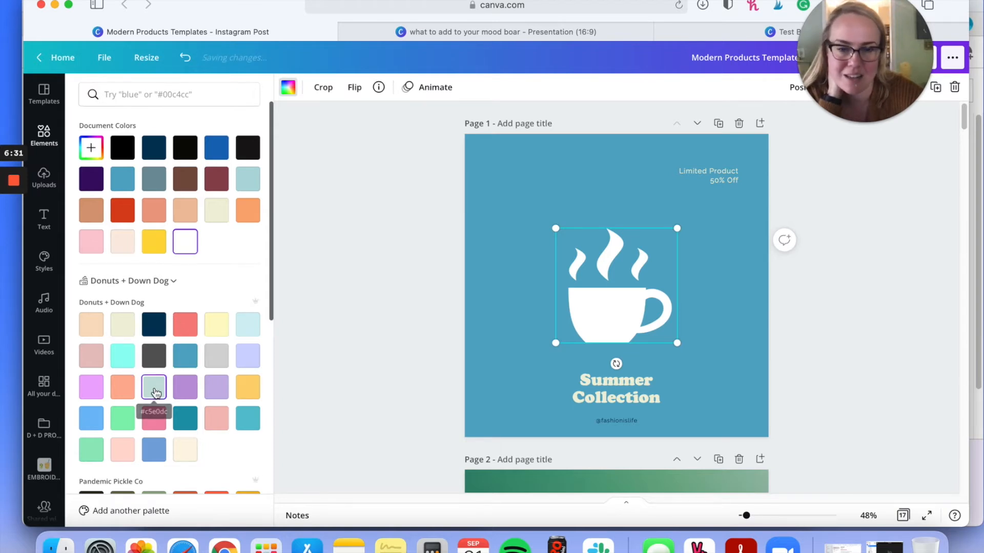
click(159, 391)
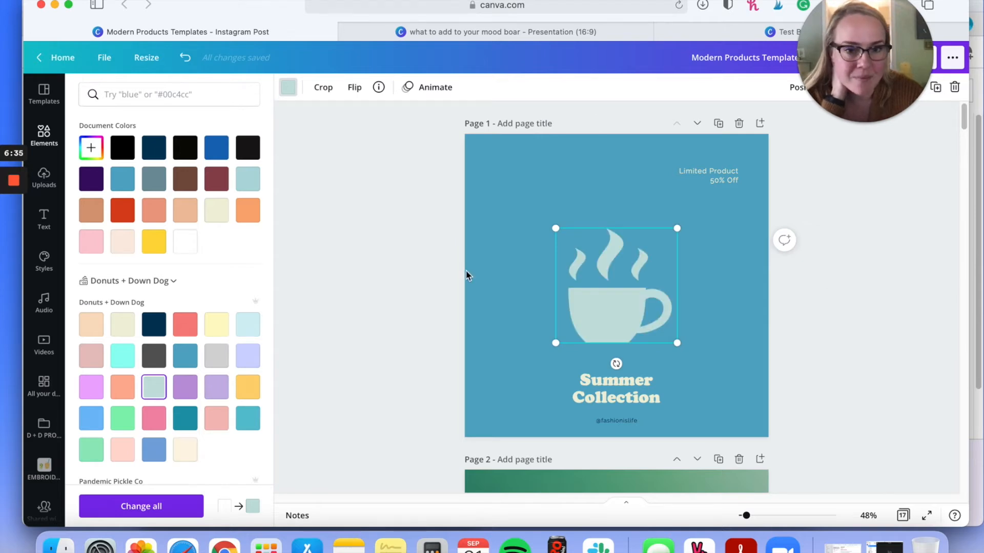
mouse_move(609, 238)
mouse_down()
mouse_move(607, 270)
mouse_move(597, 252)
mouse_up()
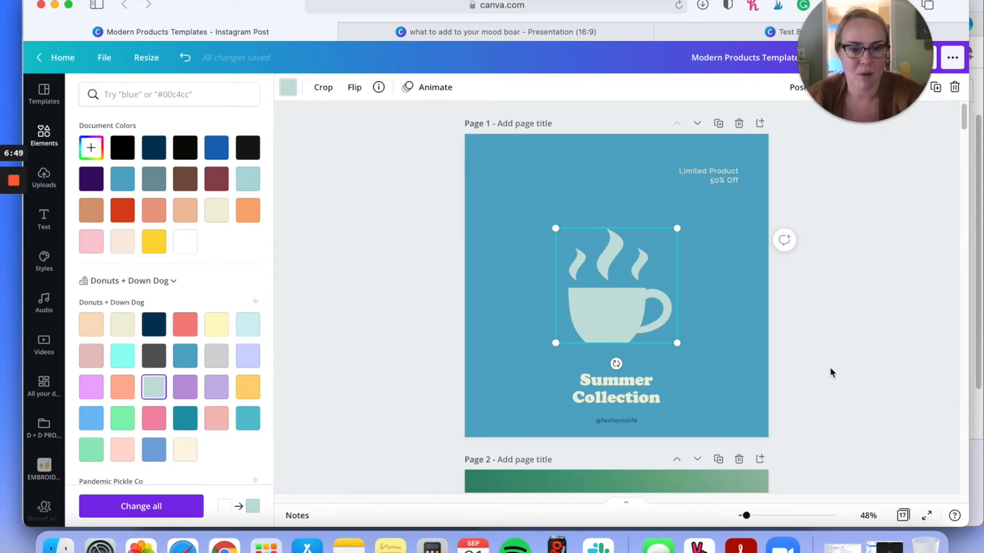
scroll(621, 332, down, 10)
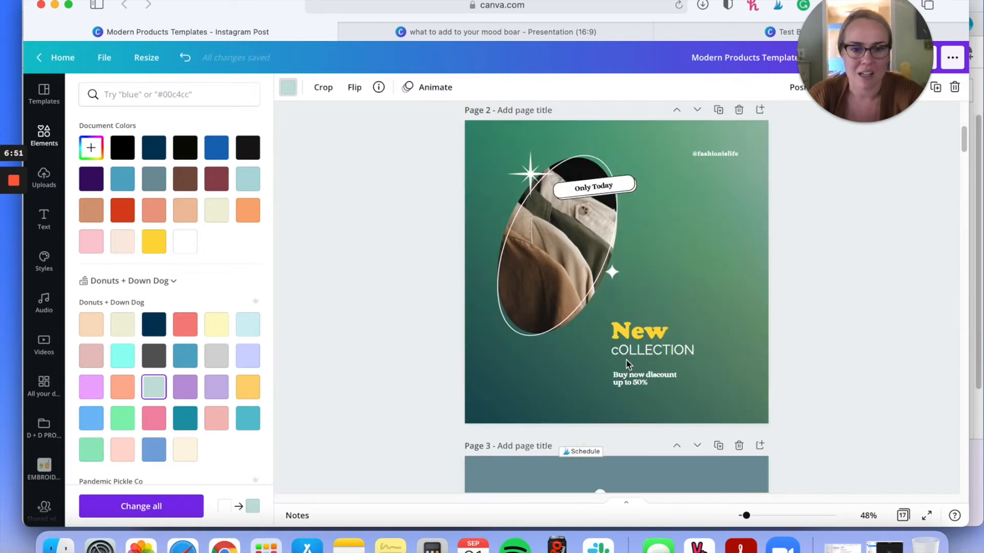
scroll(547, 290, up, 5)
scroll(546, 291, up, 2)
scroll(514, 281, down, 5)
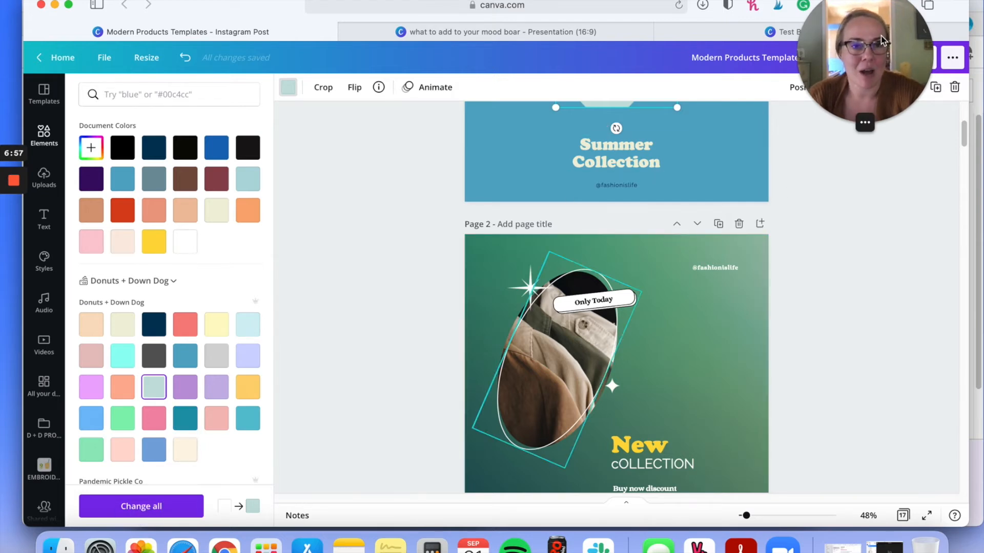
scroll(738, 205, up, 3)
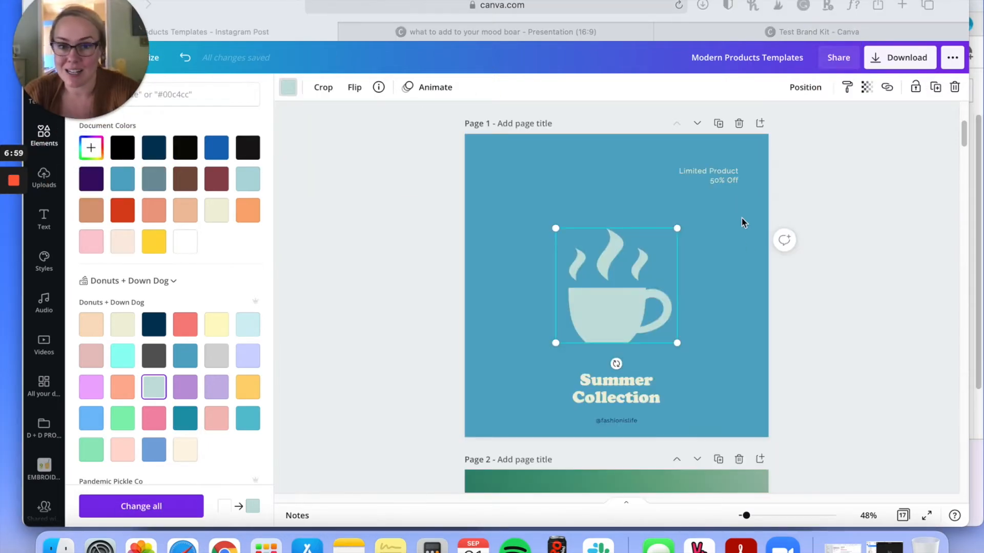
click(887, 214)
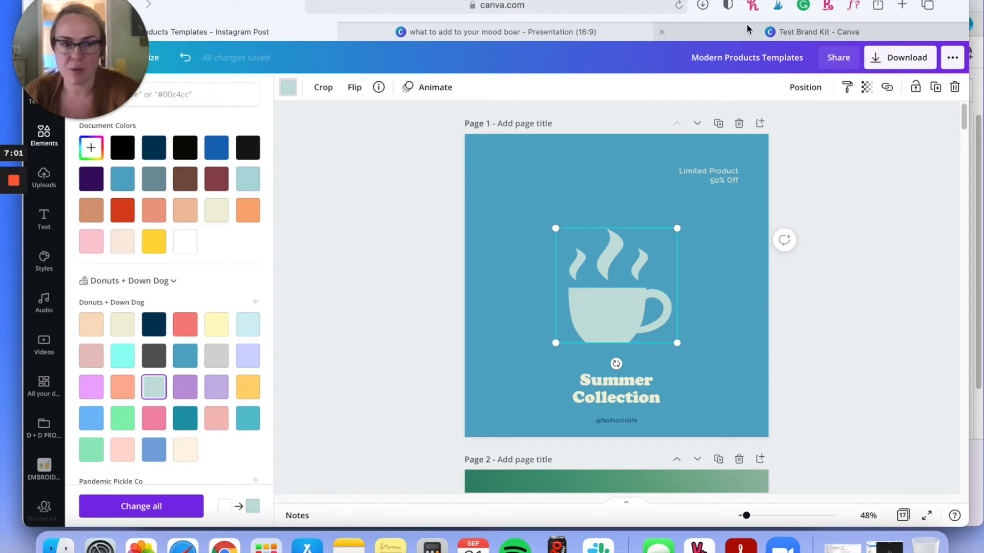
Step: Open the download settings, clear the selection of all 17 pages and look through the individual pages offered
click(877, 63)
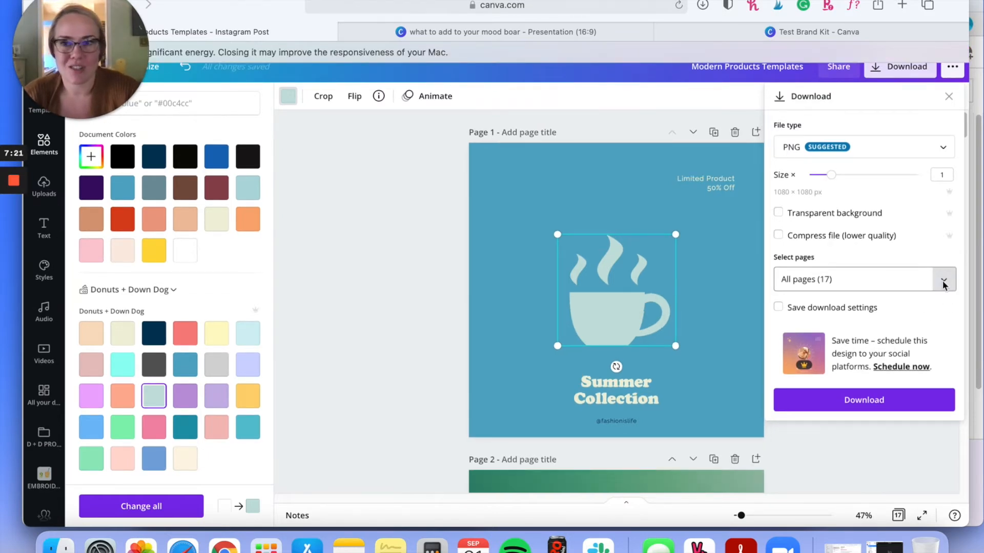
click(945, 283)
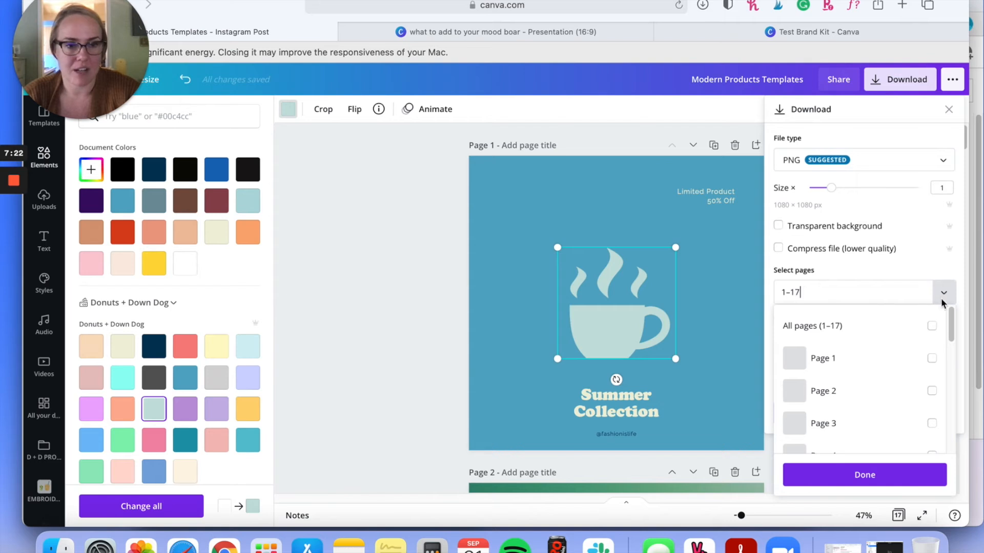
click(932, 327)
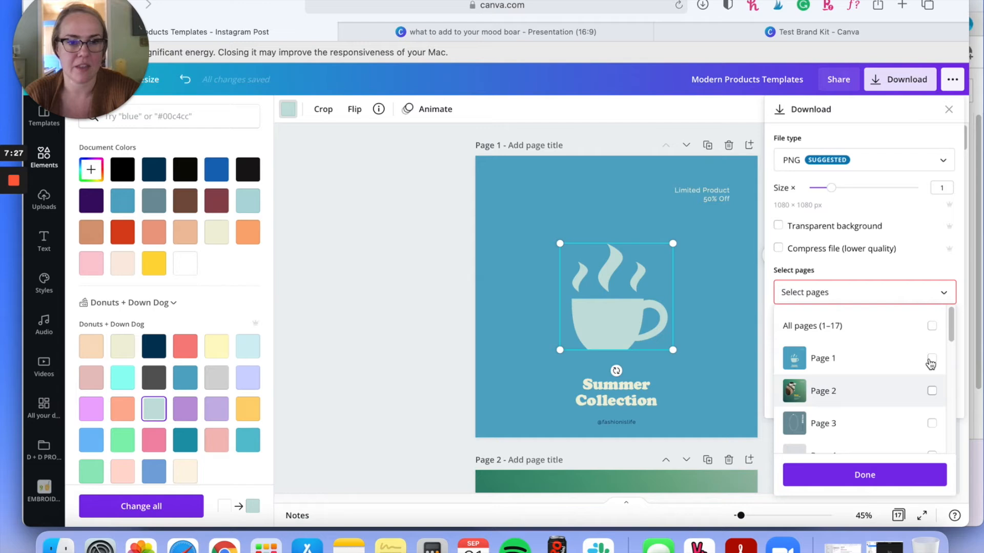
scroll(828, 395, down, 2)
scroll(809, 348, up, 1)
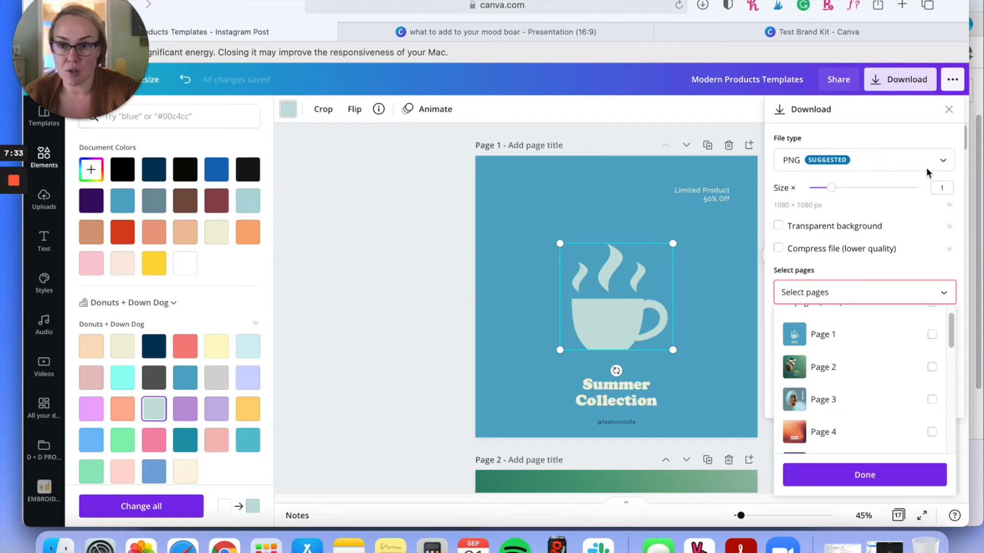
Step: Examine the file types available for downloading the design, from PNG and JPG to MP4 Video and GIF
click(837, 166)
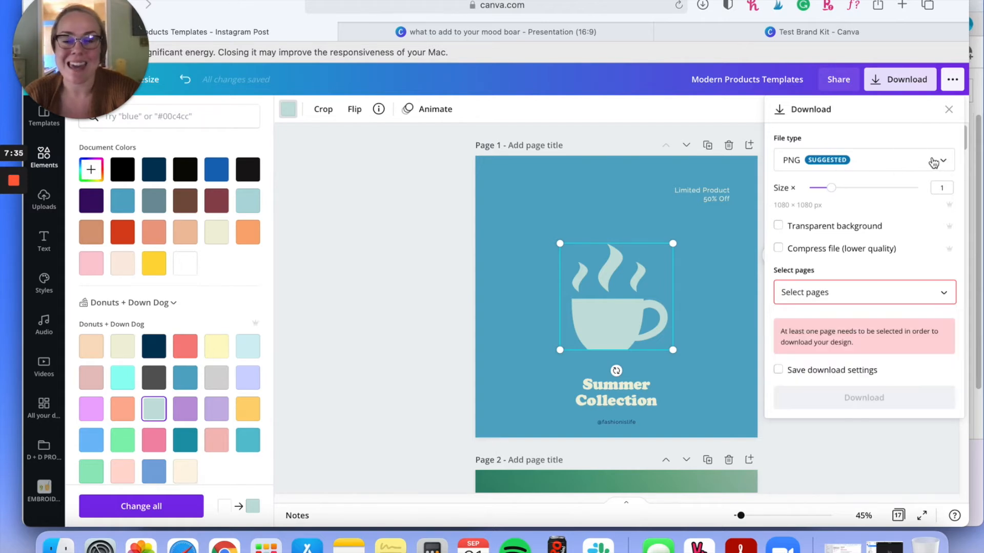
click(942, 164)
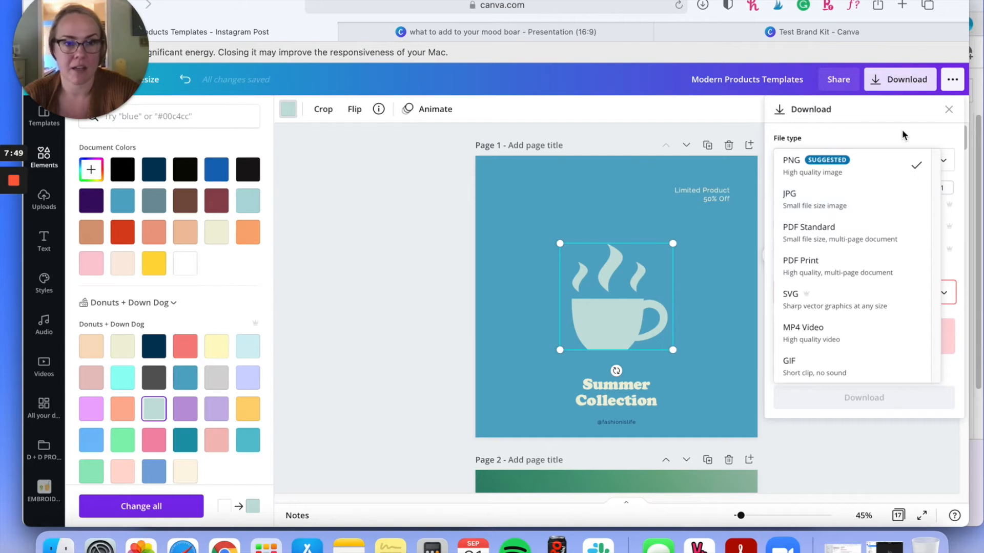
click(955, 381)
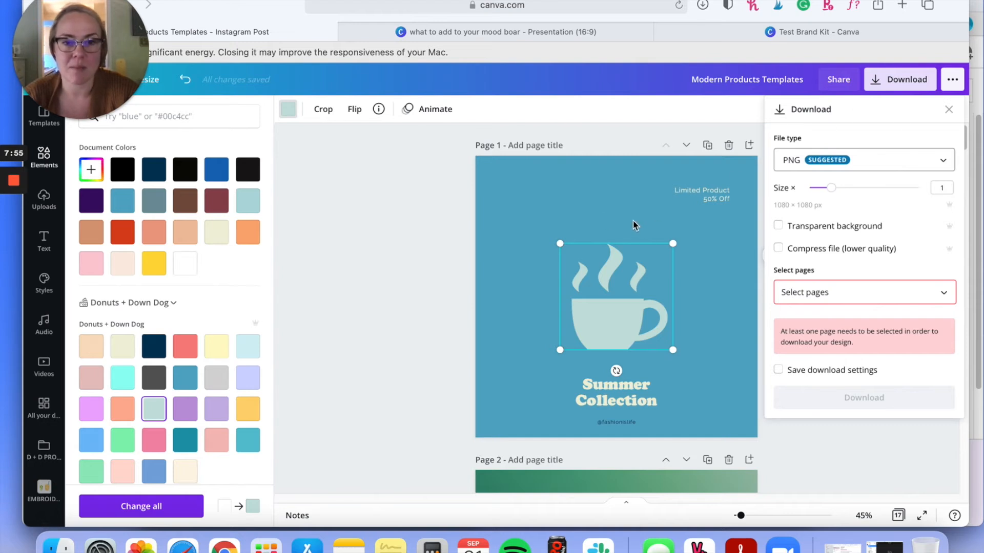
Step: Close the download settings and apply the Tumble element animation to page 1's coffee cup icon
click(48, 160)
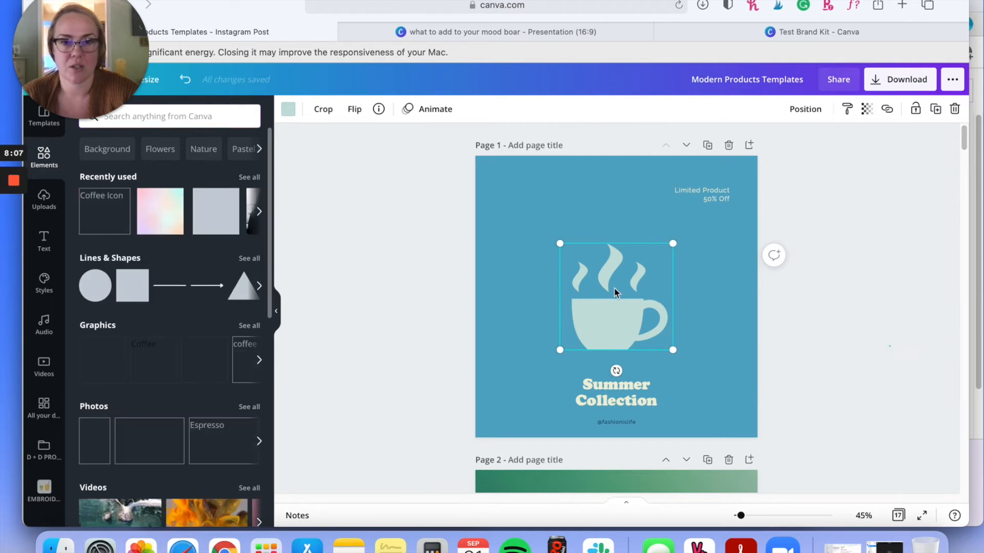
key(Escape)
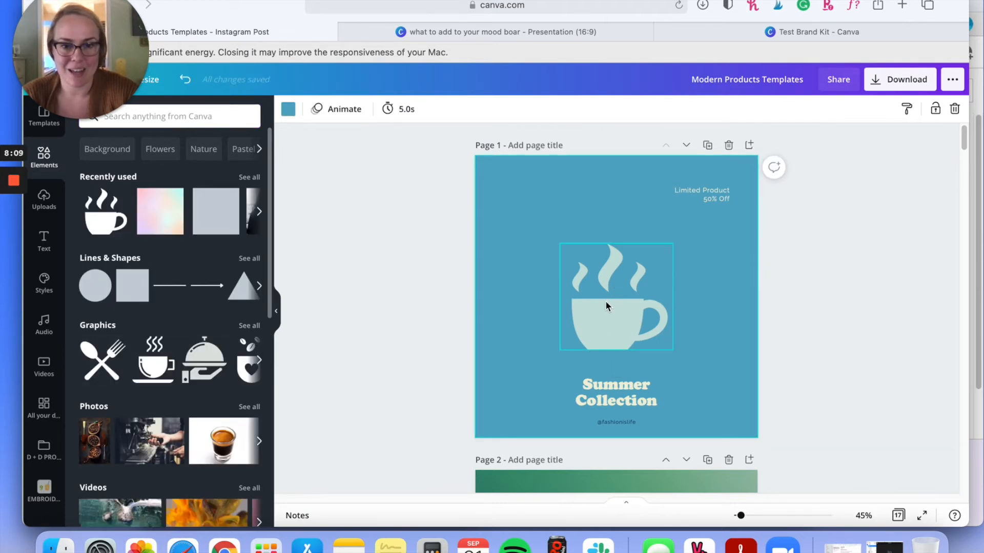
click(605, 301)
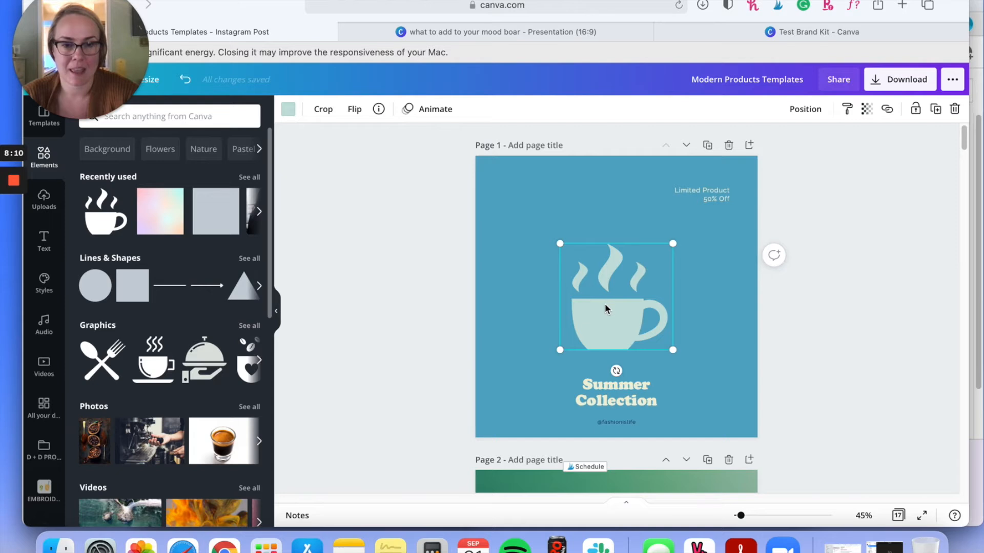
click(431, 114)
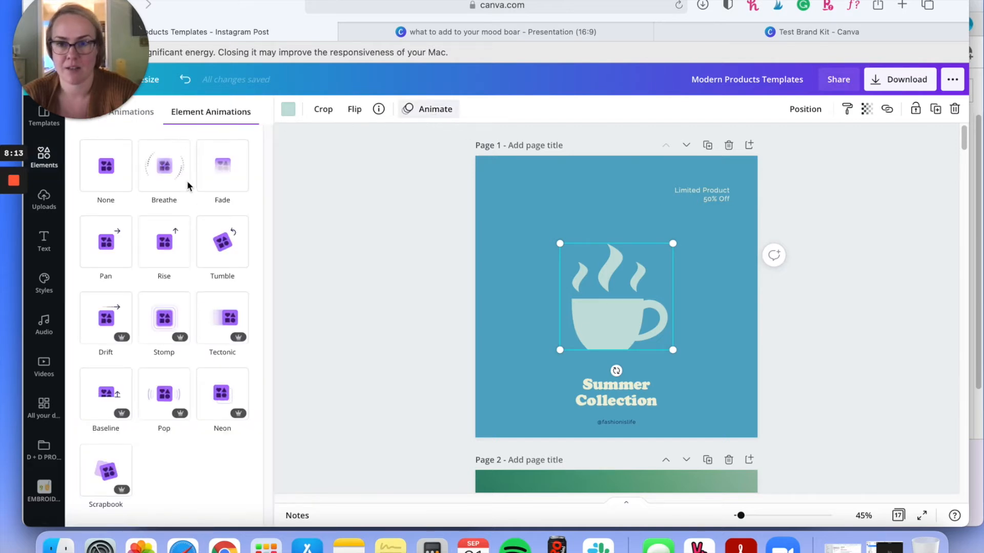
click(168, 248)
click(225, 245)
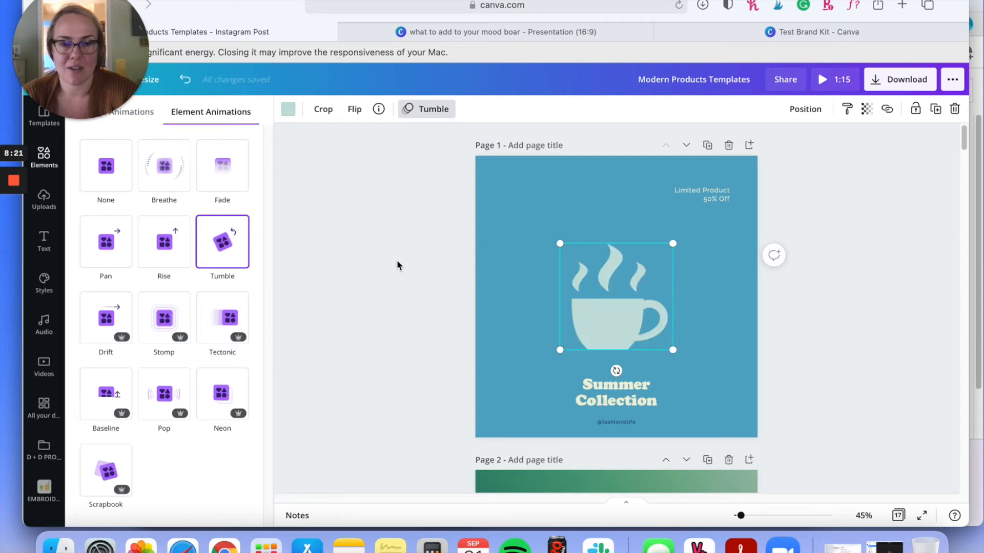
Step: Play the preview of the animated design twice to check the coffee cup's movement on page 1
click(819, 77)
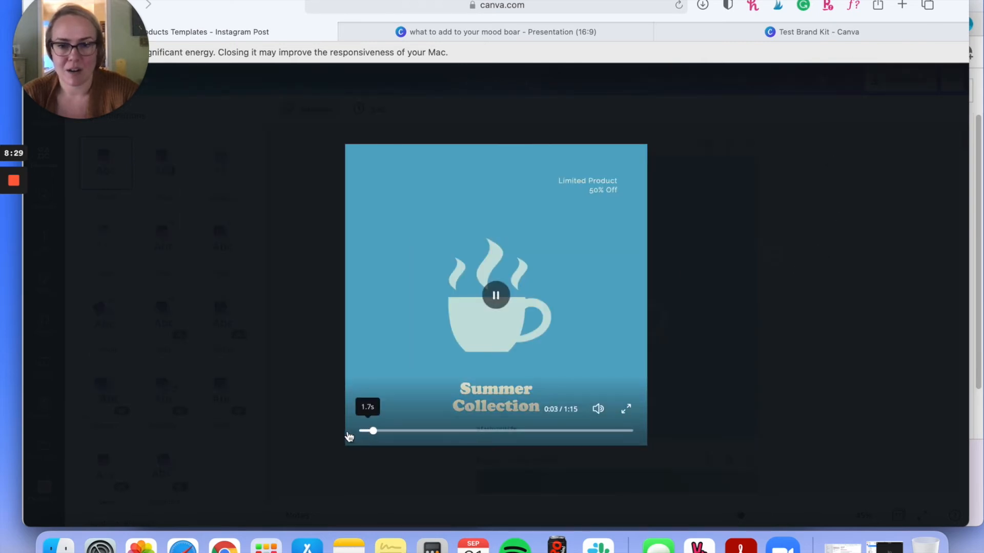
key(Escape)
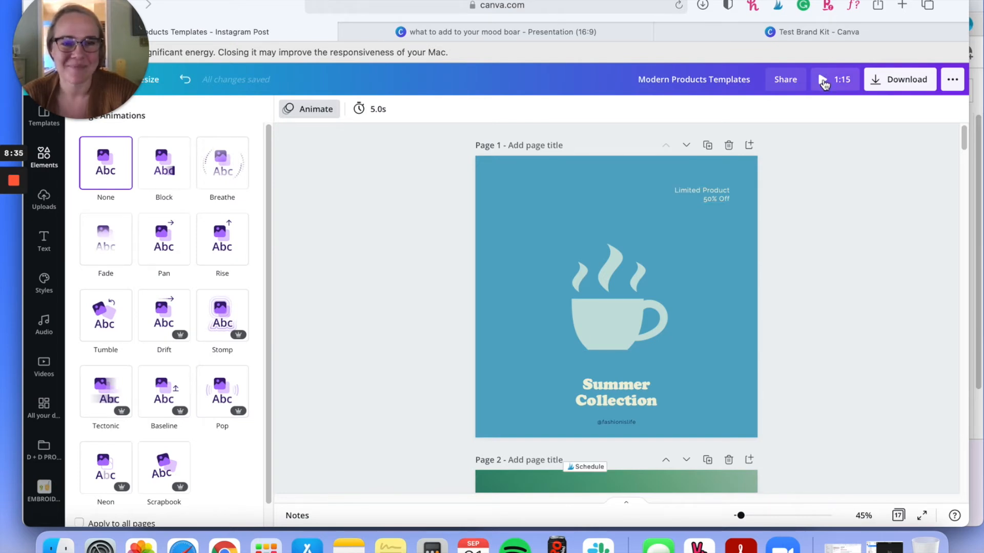
click(824, 82)
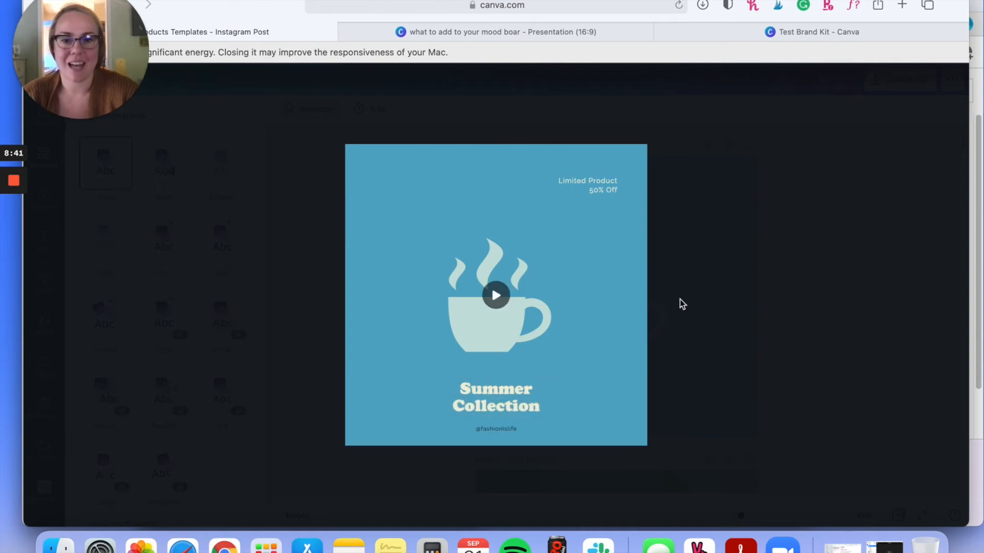
key(Escape)
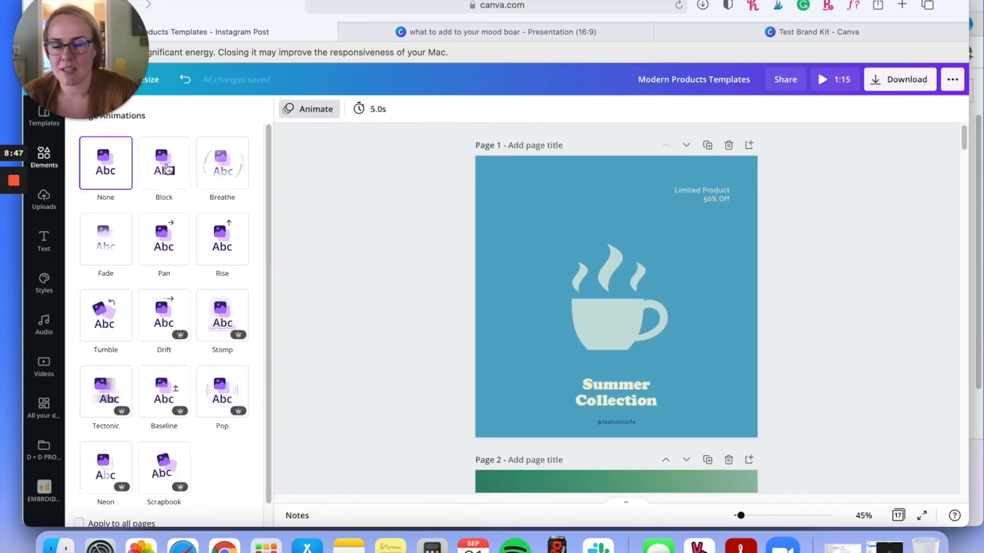
Step: Show the elements library's Graphics category and view its recommendations
click(44, 156)
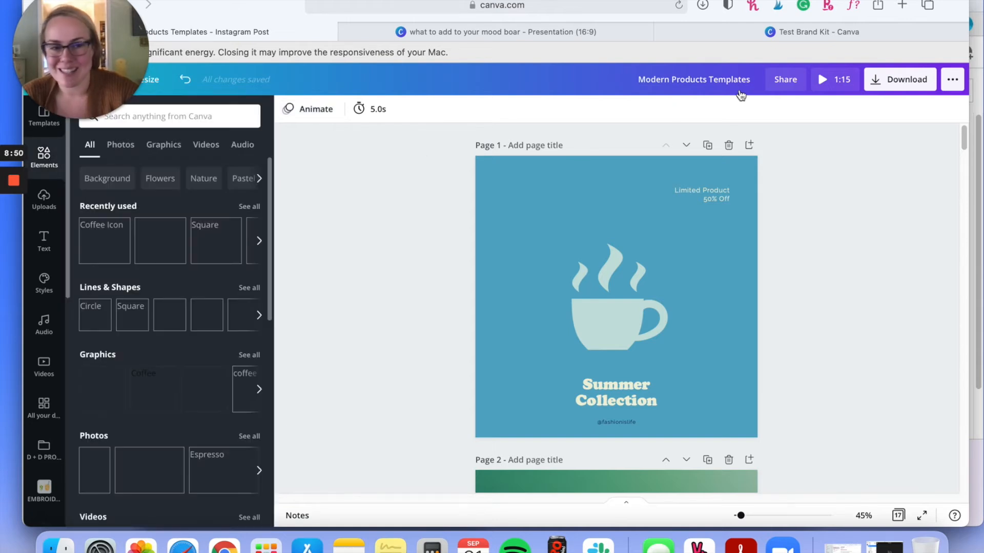
click(164, 148)
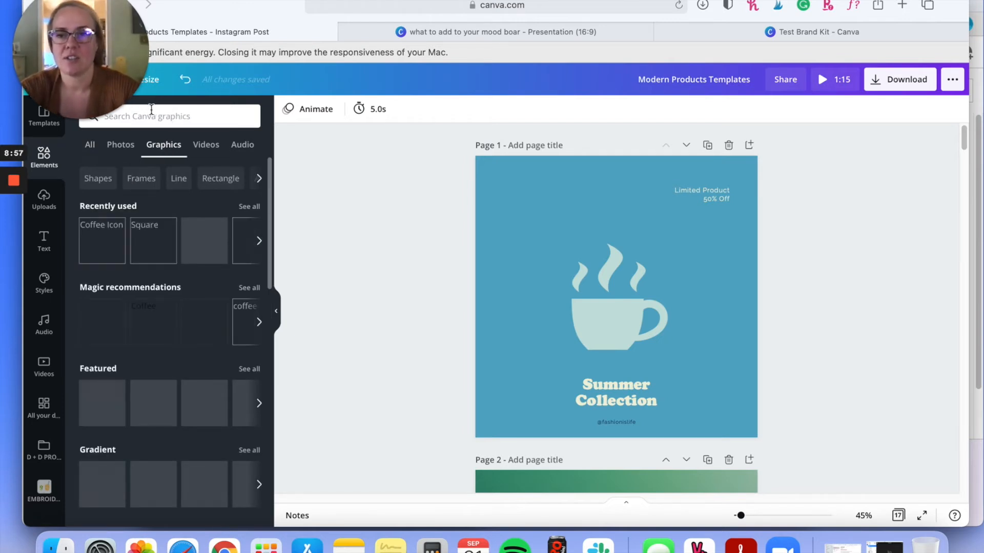
click(178, 106)
Step: Check the download file types offered for the animated design, including MP4 Video and GIF, and close the download settings
click(875, 81)
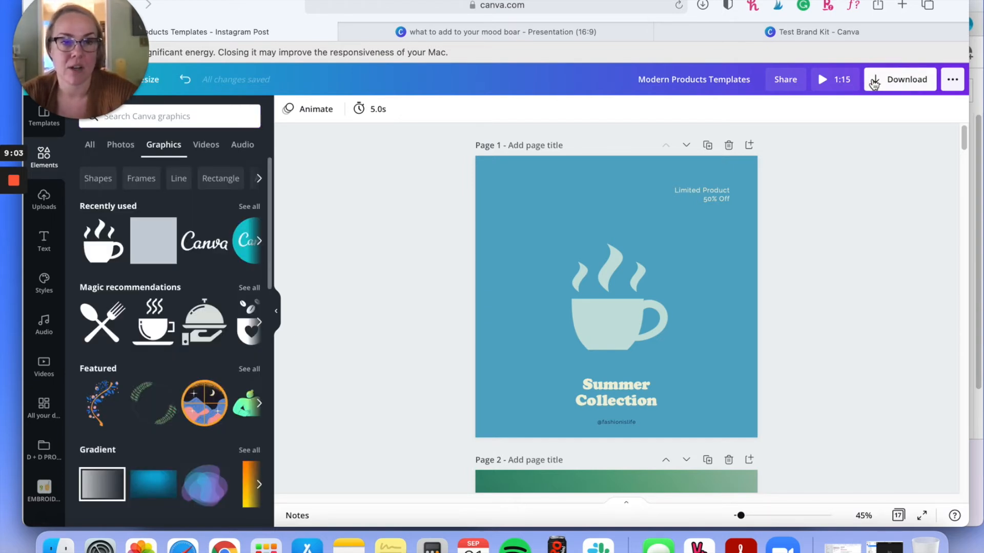
click(874, 82)
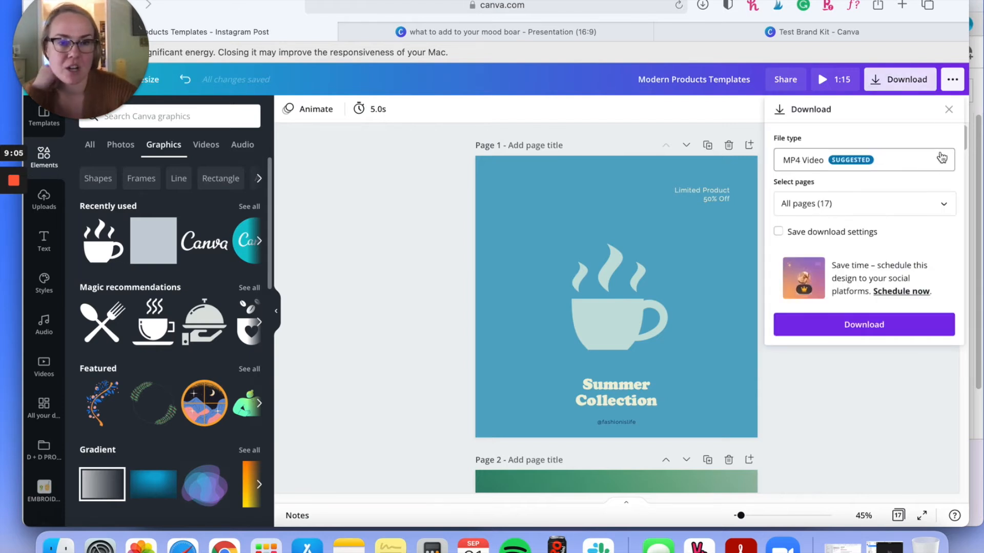
click(942, 158)
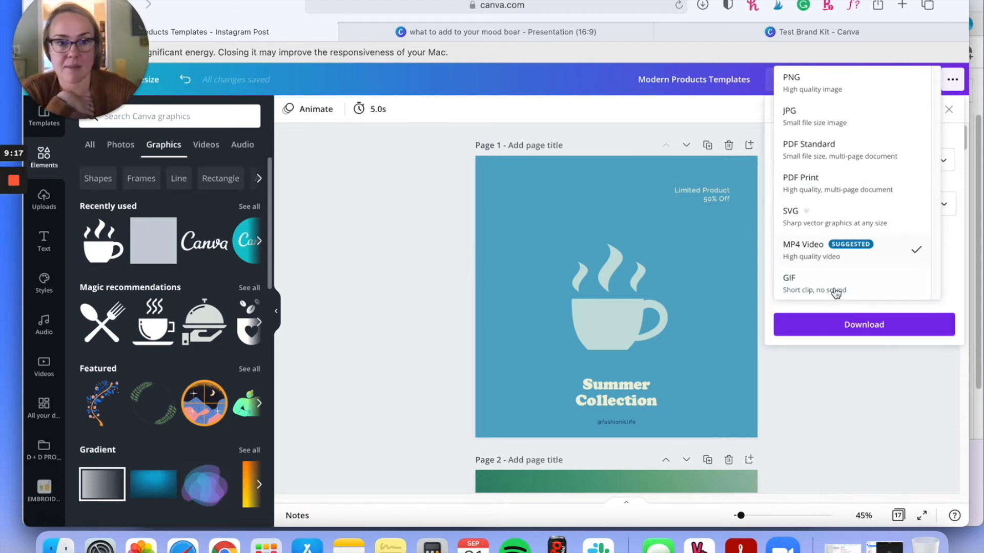
click(826, 376)
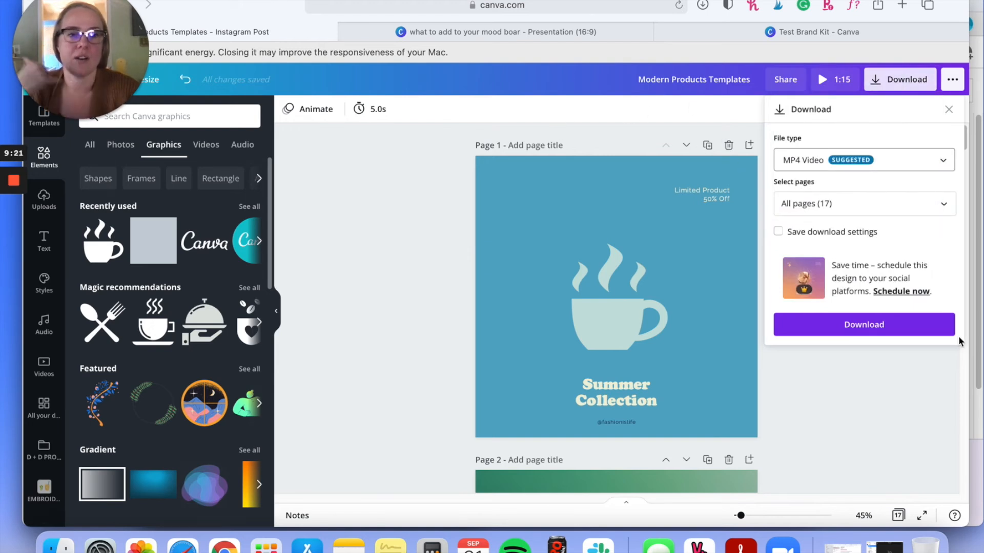
click(731, 252)
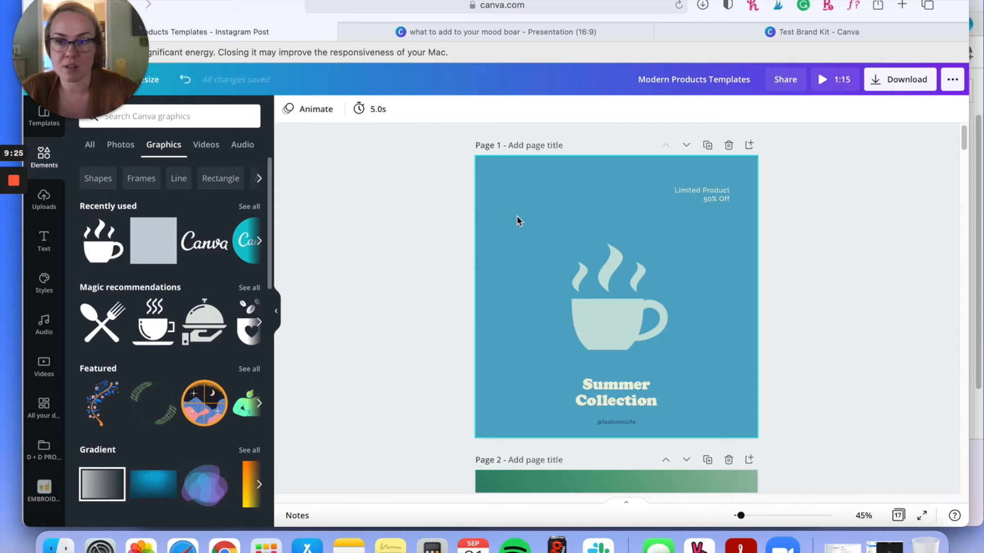
Step: Correct the lowercase first letter of page 2's heading so it reads "COLLECTION"
scroll(804, 282, down, 5)
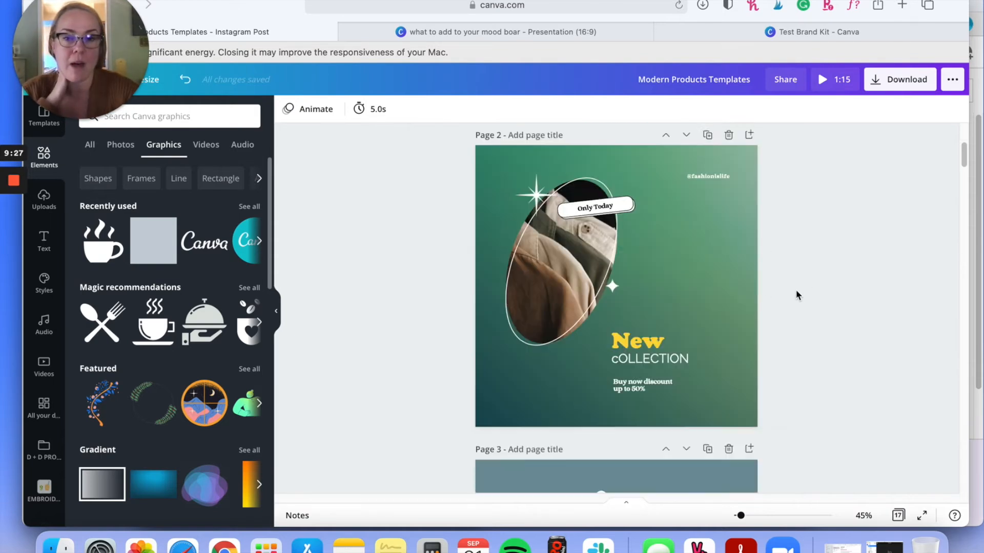
scroll(499, 281, down, 3)
scroll(502, 241, up, 3)
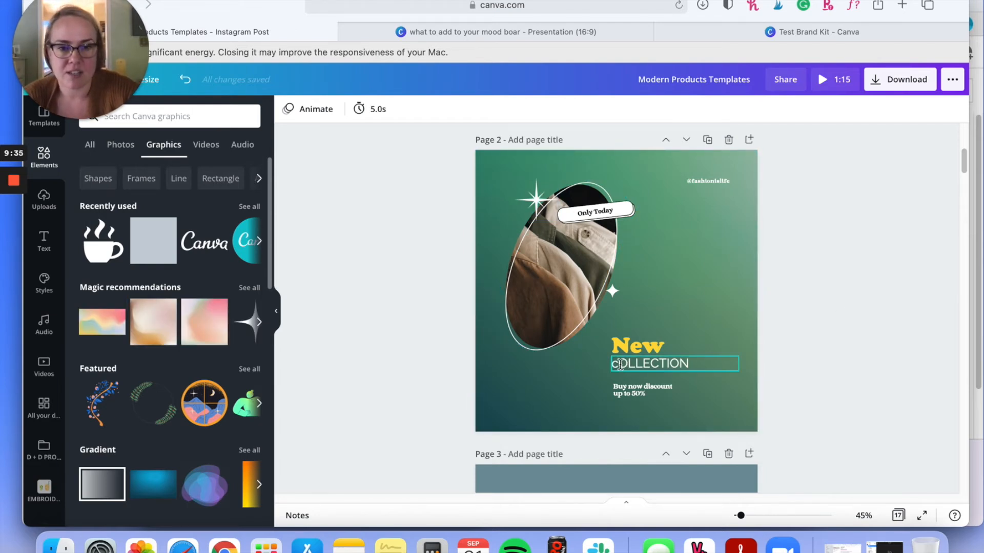
click(620, 364)
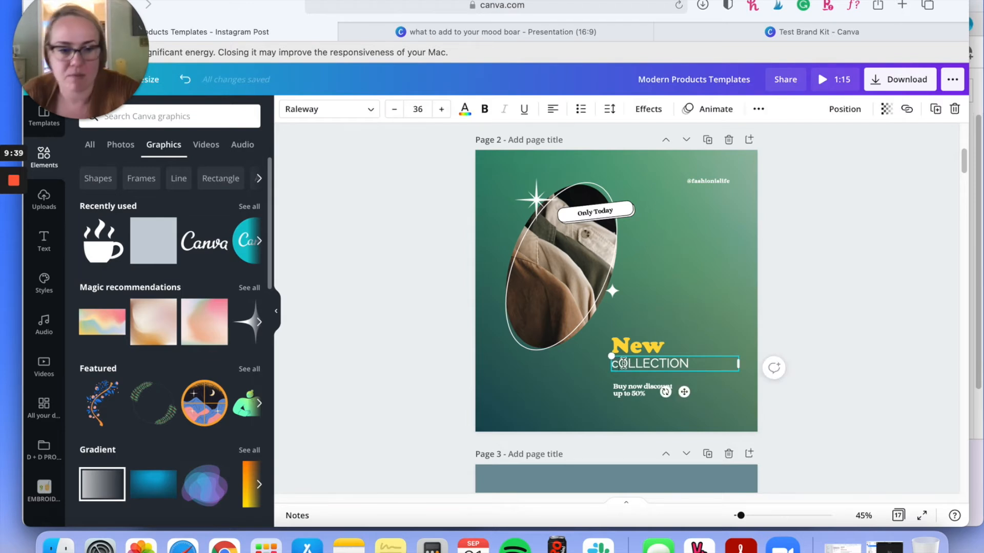
key(BackSpace)
text(C)
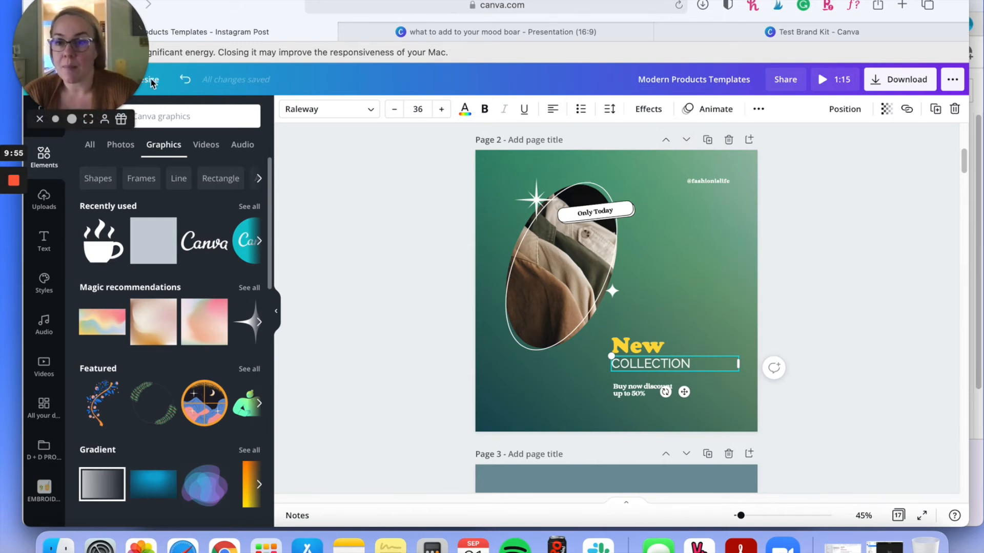
Step: Move the browser window to uncover the editor's hidden side and dismiss the significant-energy notice
drag(194, 12, 309, 11)
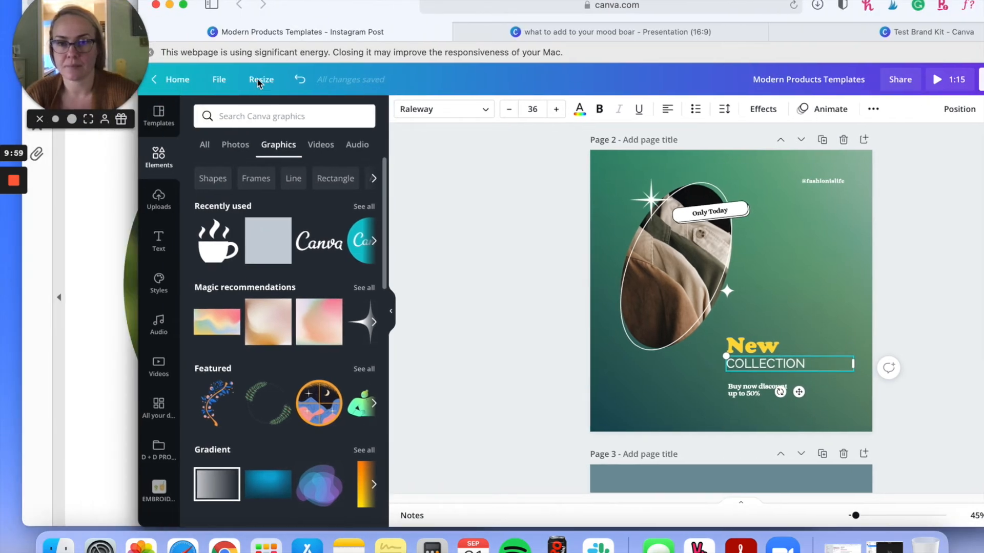
click(154, 51)
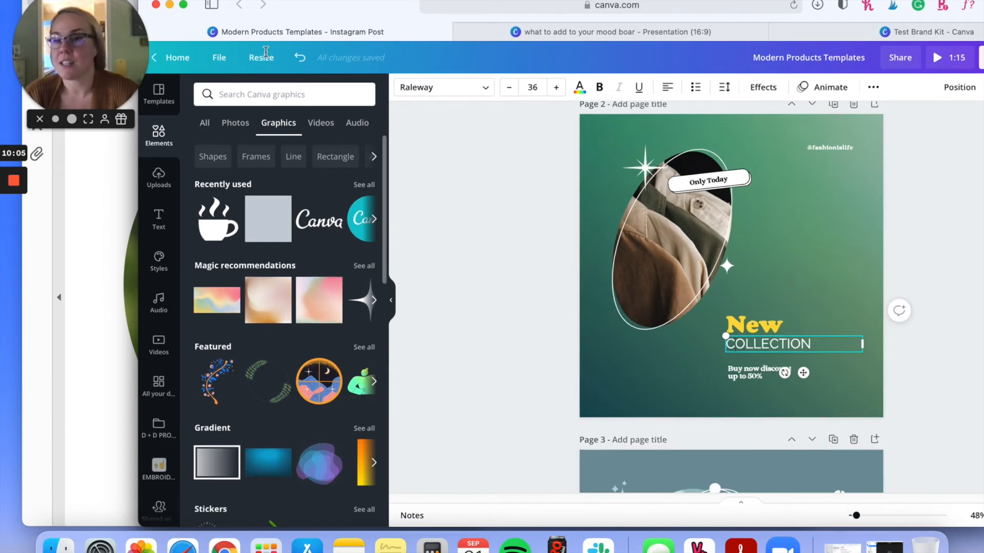
click(259, 94)
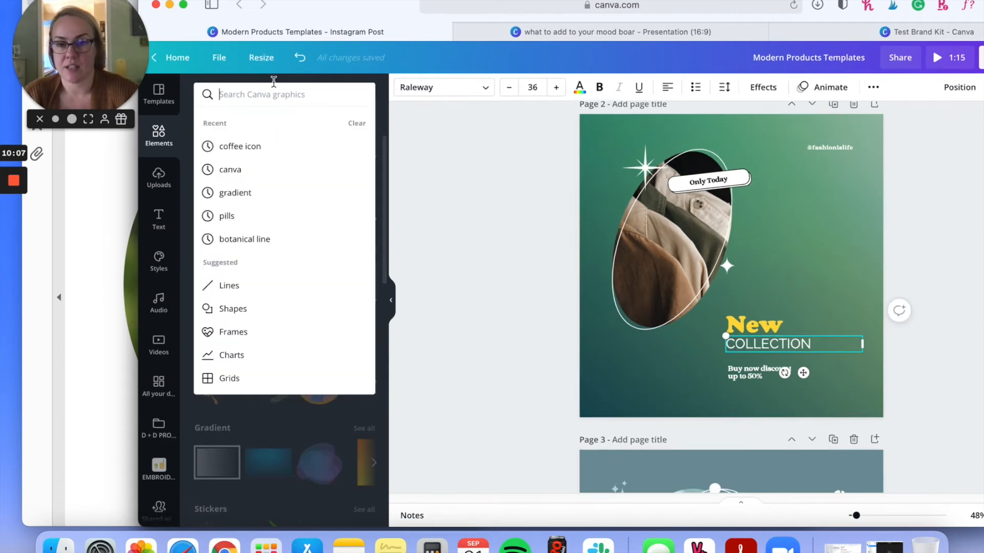
Step: Open the resize options for the Instagram post and check the units available for a custom size
click(261, 63)
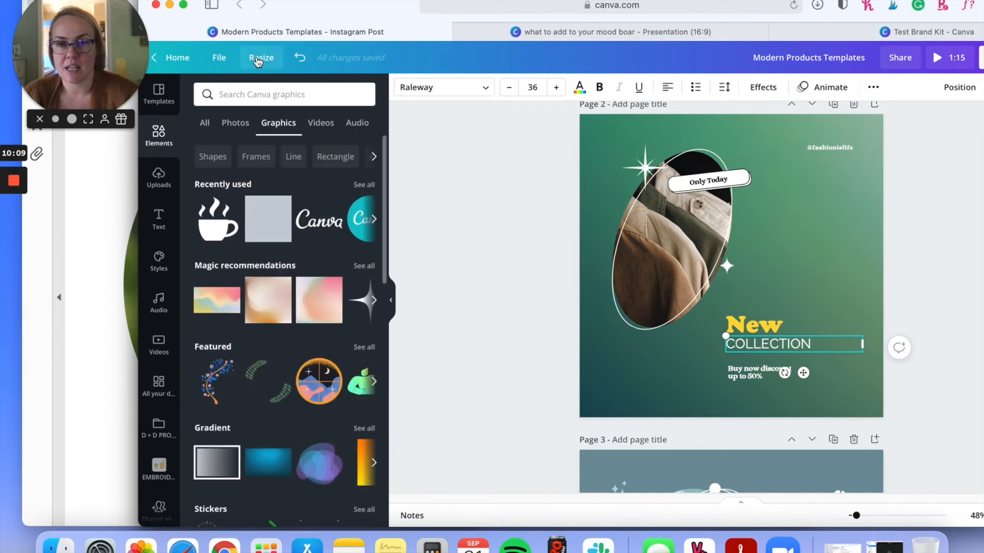
click(258, 62)
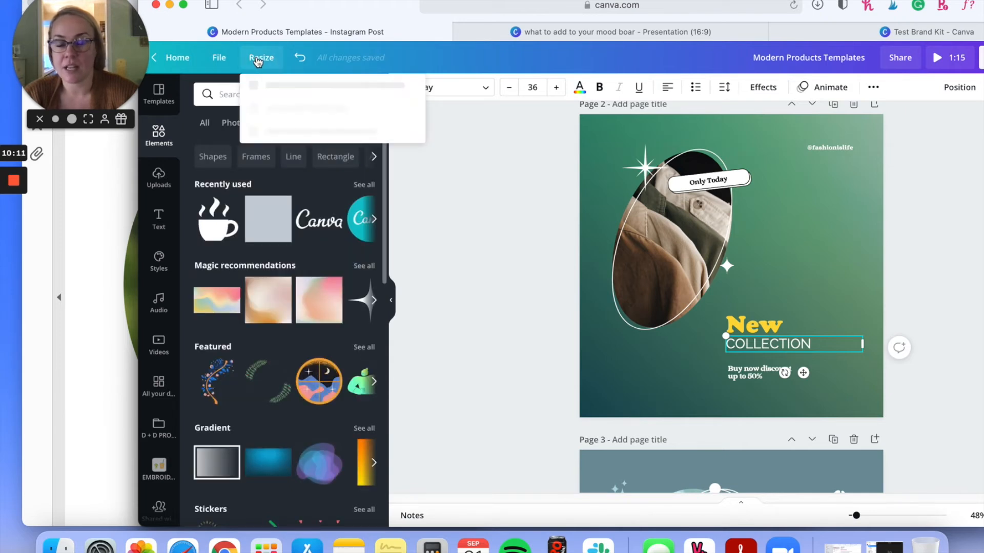
click(258, 62)
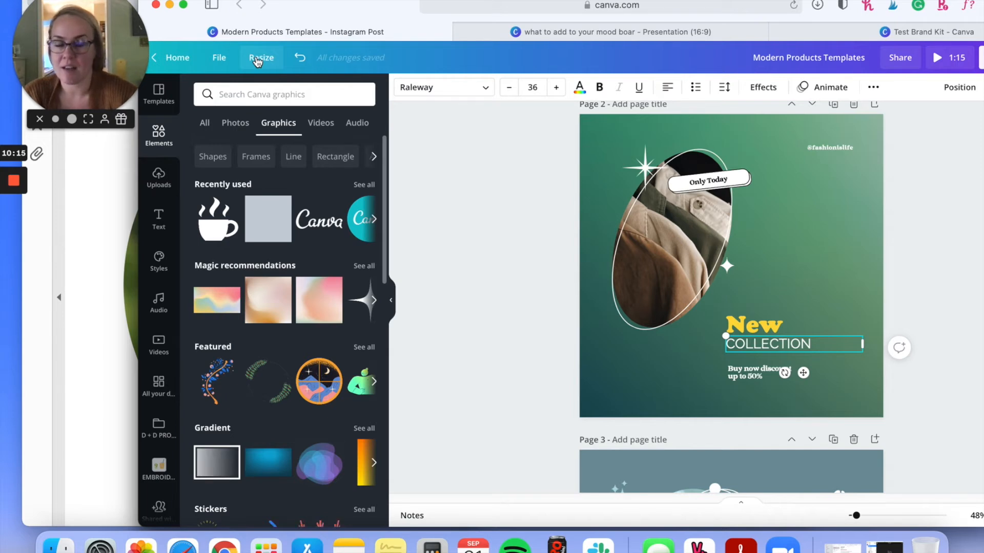
click(257, 62)
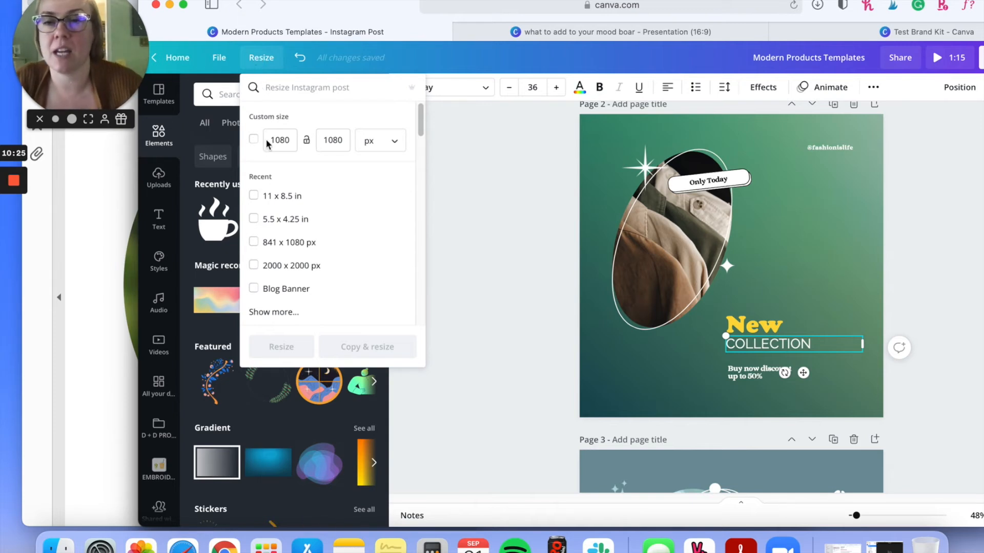
click(394, 141)
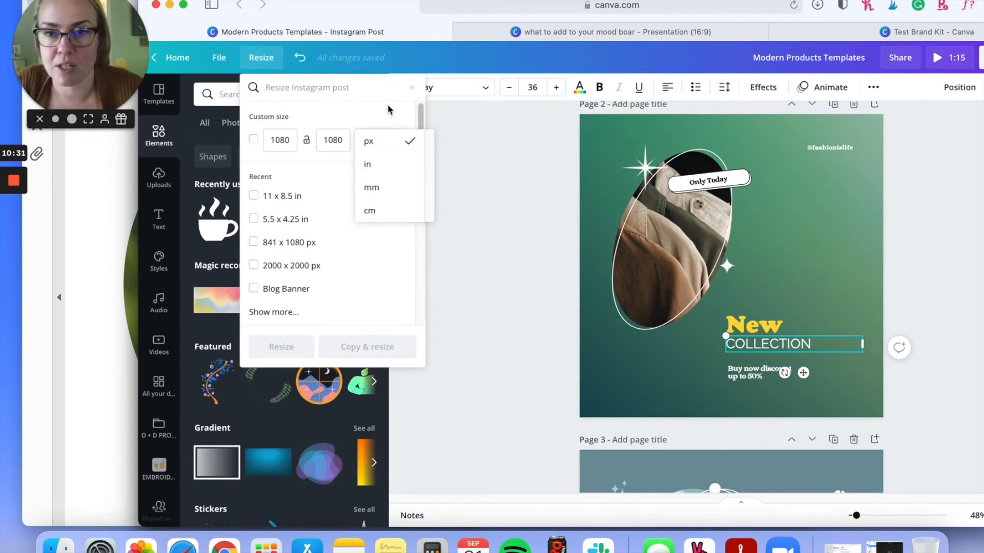
click(291, 203)
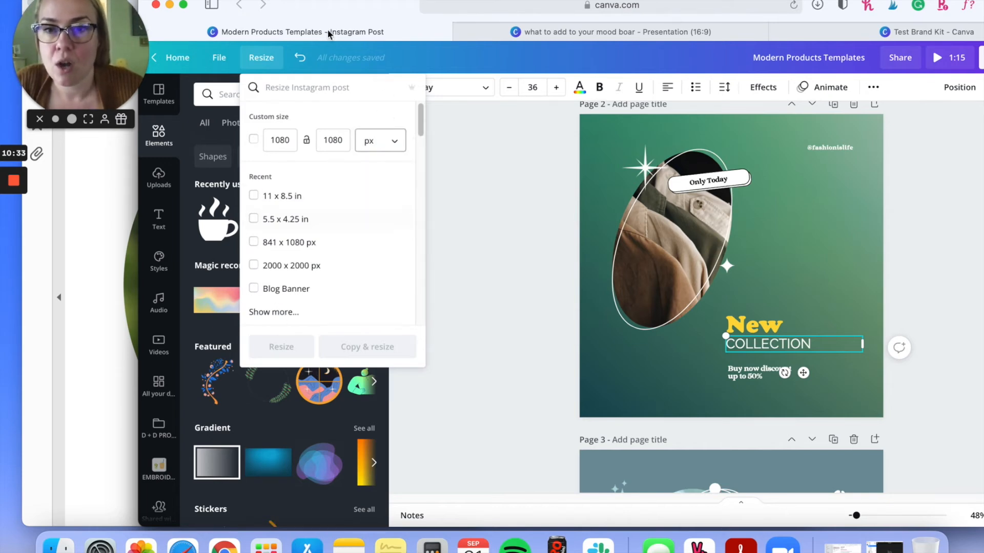
Step: Search the resize formats for "STORY", select Story Ad, and close the resize options without applying it
click(304, 91)
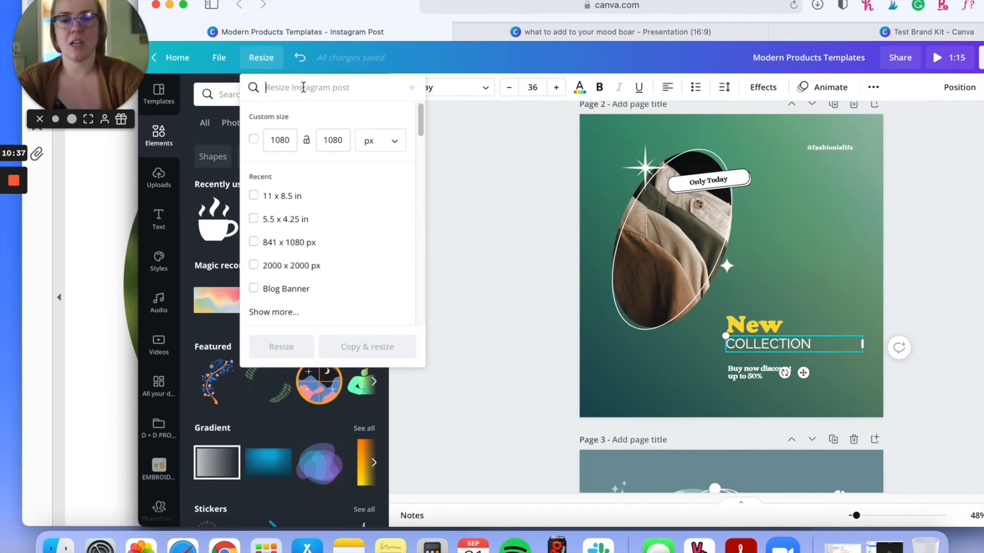
text(STORY)
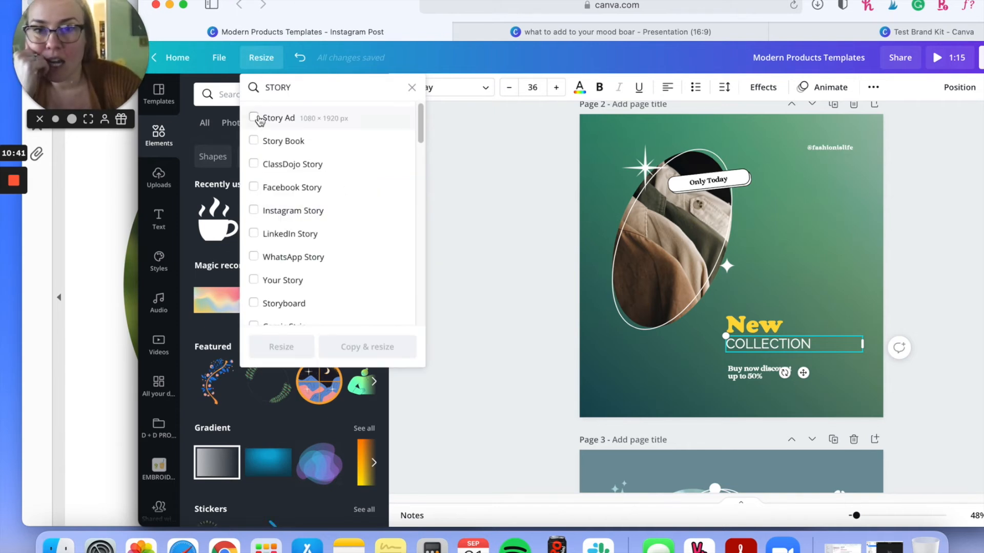
click(259, 120)
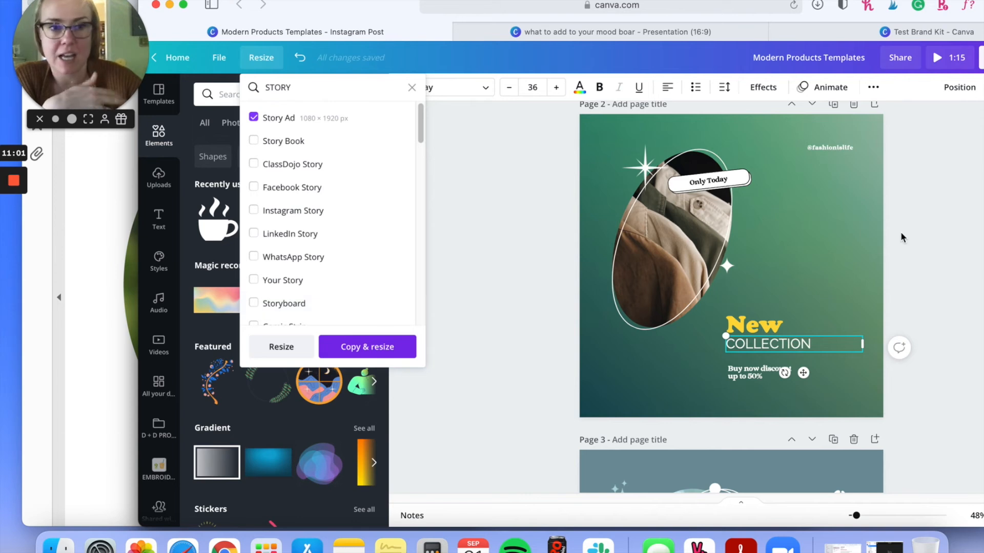
click(875, 482)
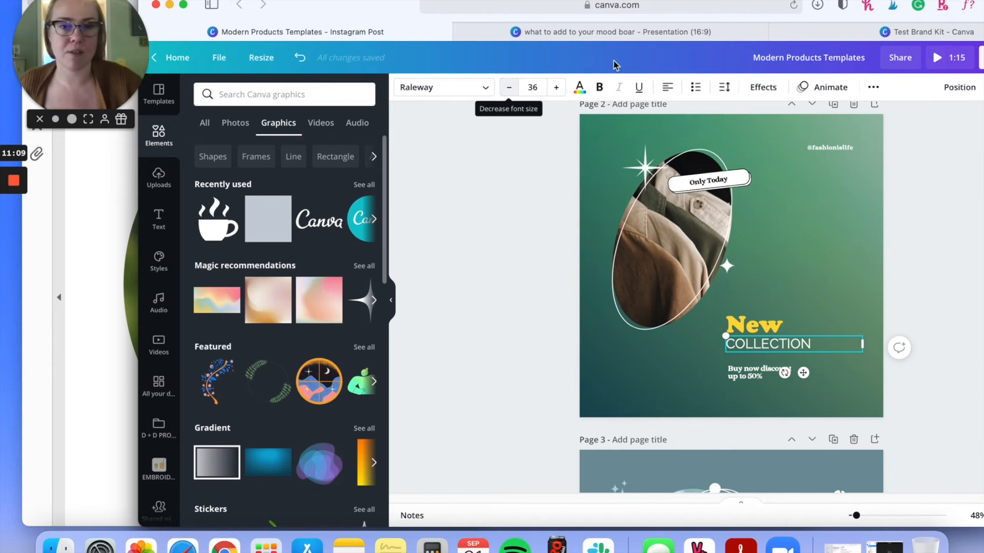
Step: Move the browser window fully into view and add two blank pages after page 17
scroll(930, 226, down, 15)
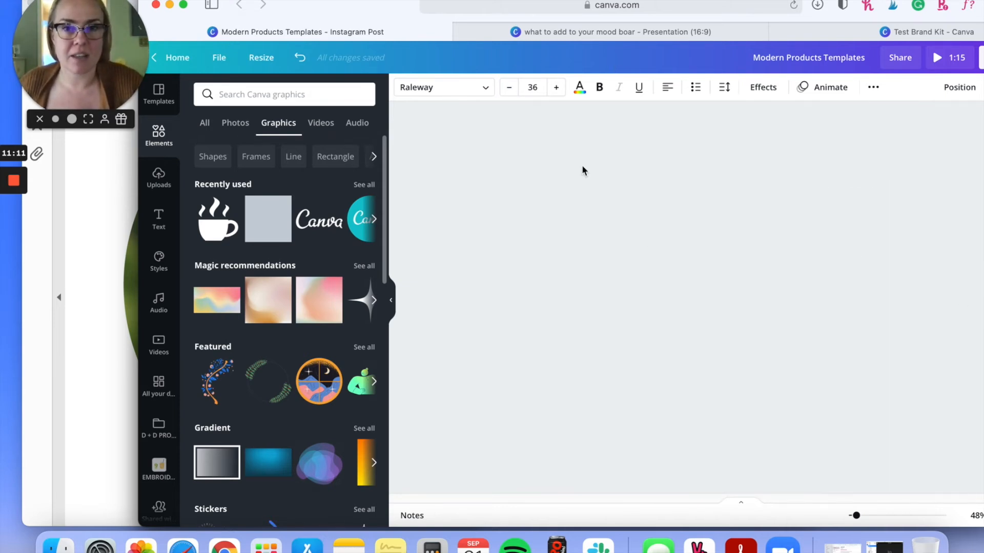
drag(362, 7, 313, 7)
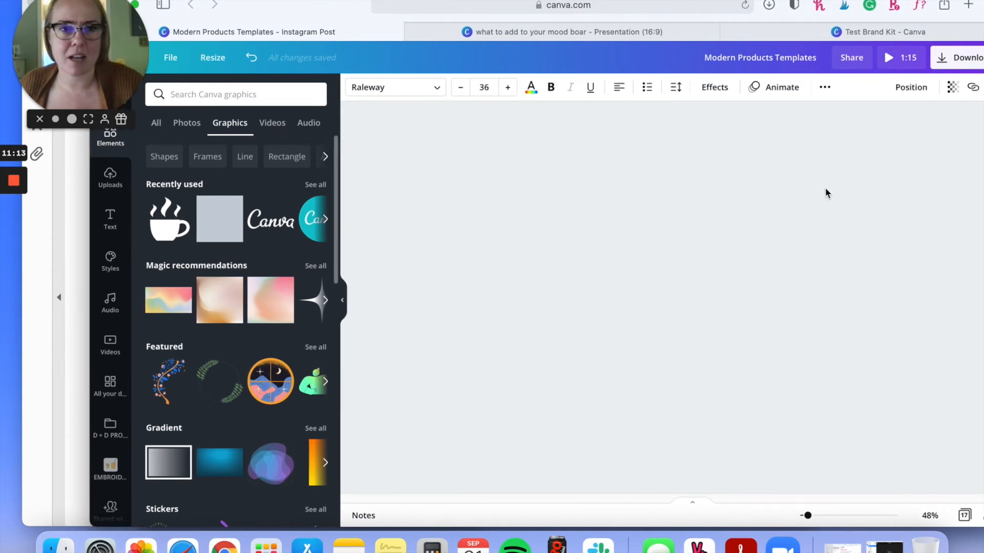
drag(363, 2, 294, 2)
scroll(896, 279, down, 12)
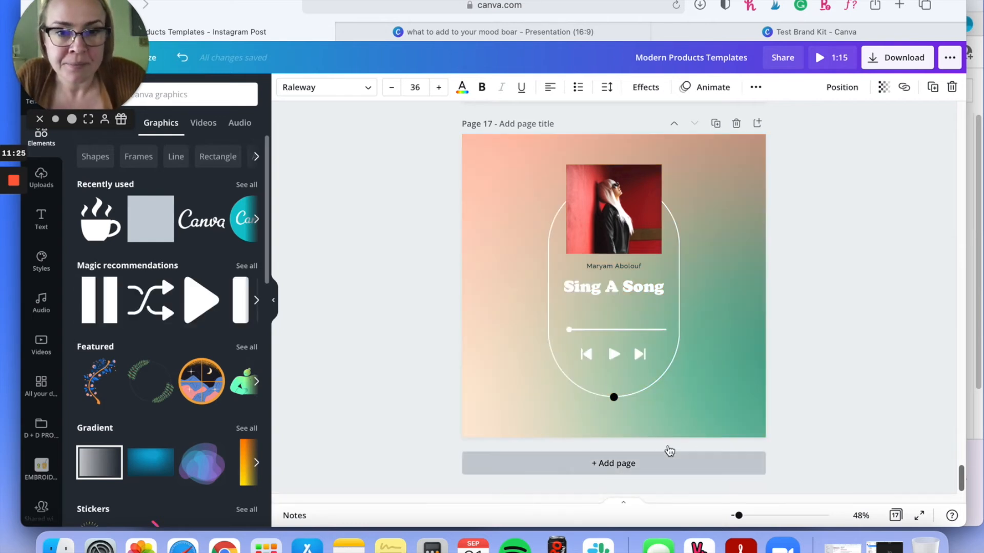
double_click(602, 470)
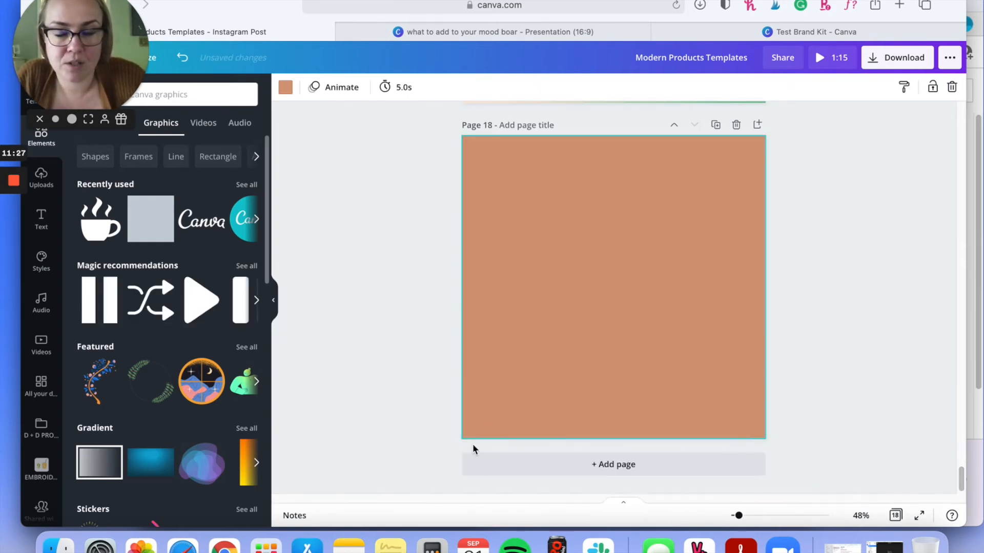
Step: Fill page 19 with the purple "event title" layout from the existing designs and close that design's page list
click(43, 391)
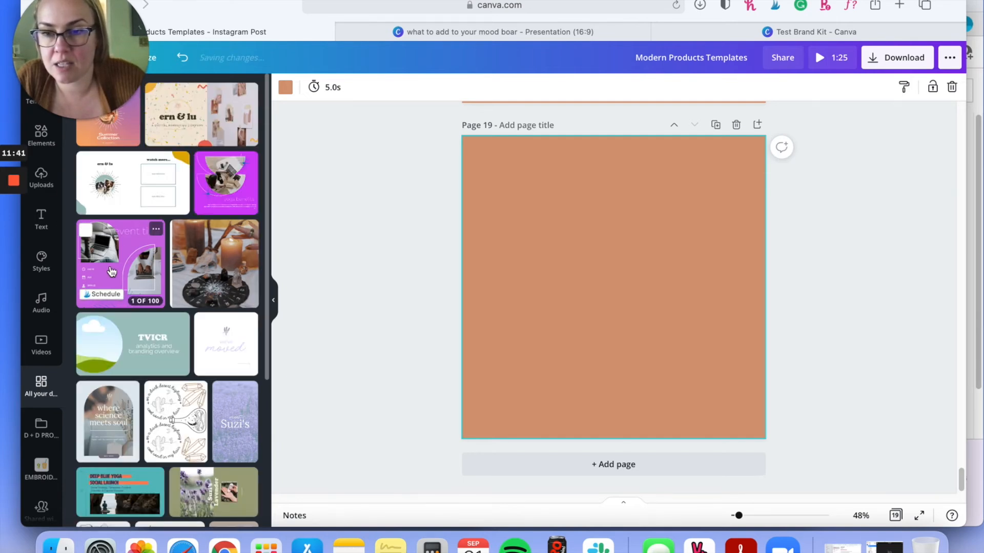
click(136, 237)
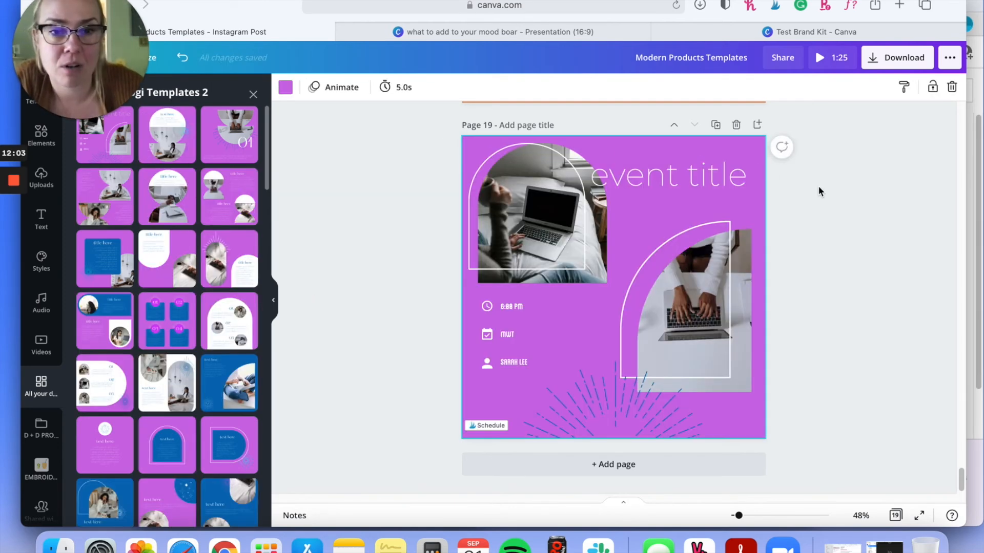
click(254, 95)
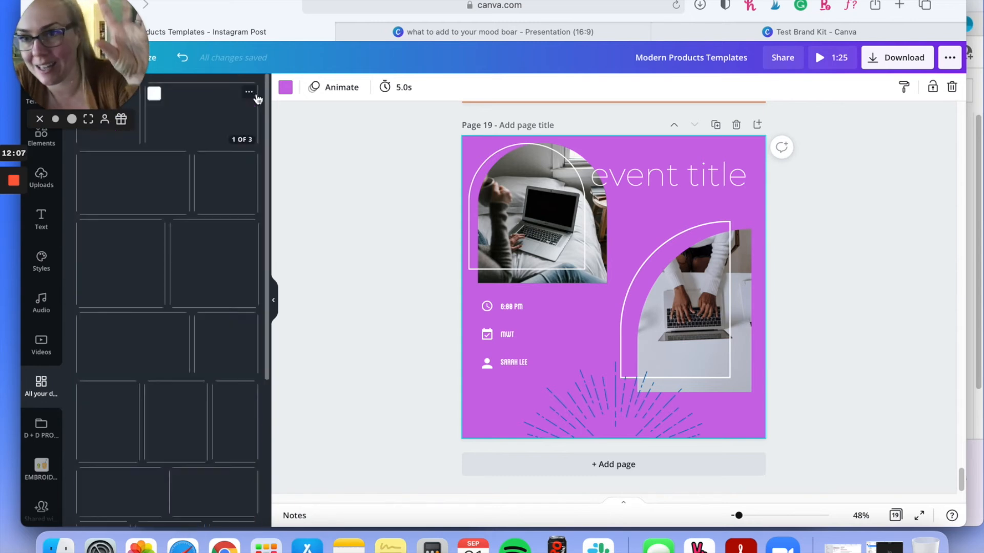
Step: Duplicate the purple event page, page 19
scroll(742, 145, up, 1)
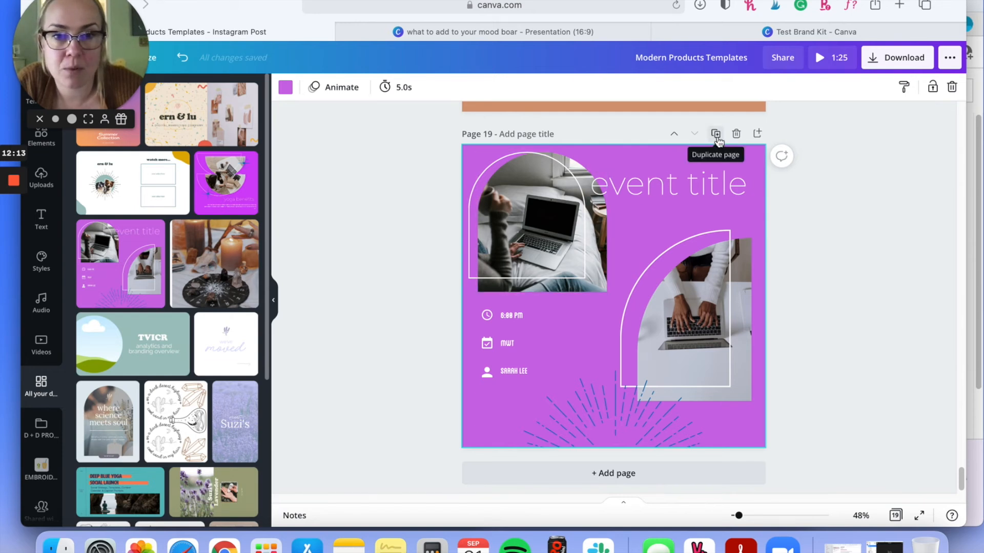
scroll(703, 119, up, 1)
click(716, 169)
scroll(819, 231, up, 2)
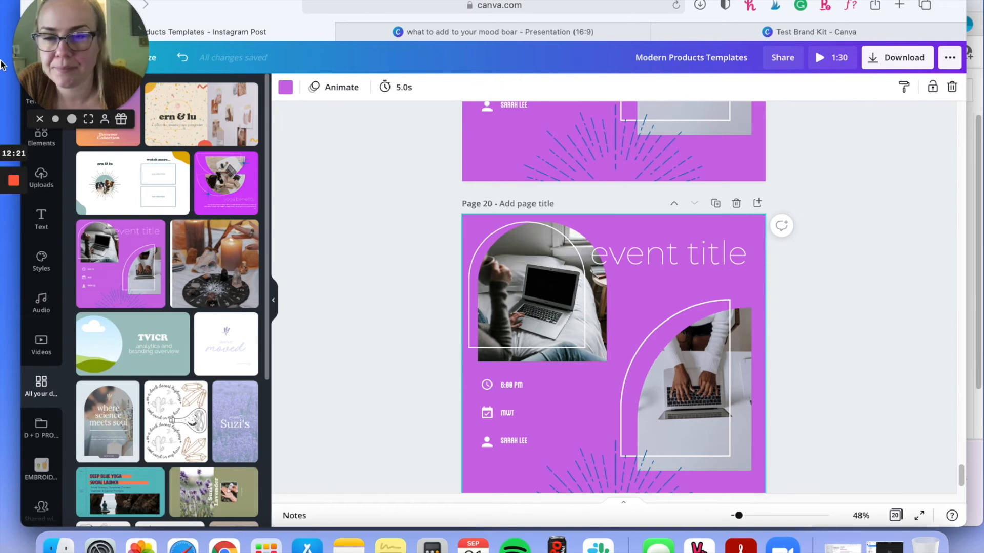
Step: Apply the Donuts + Down Dog brand color palette to the duplicated event page, page 20
click(43, 265)
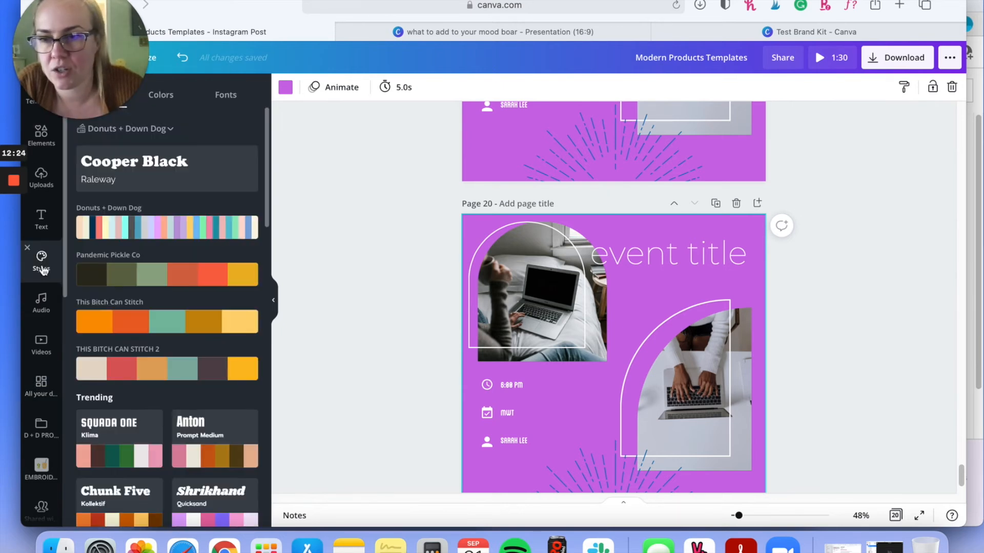
click(187, 227)
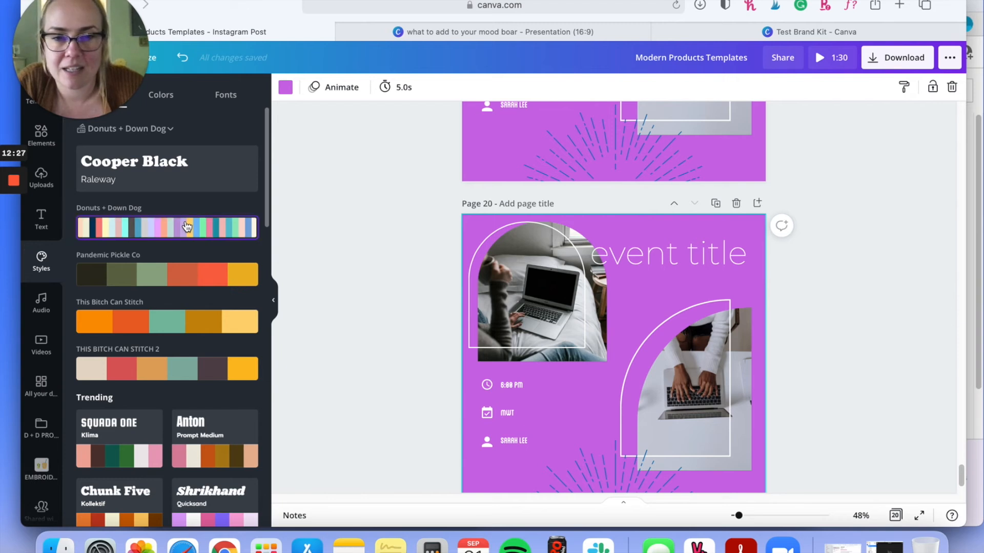
scroll(196, 248, down, 1)
click(171, 195)
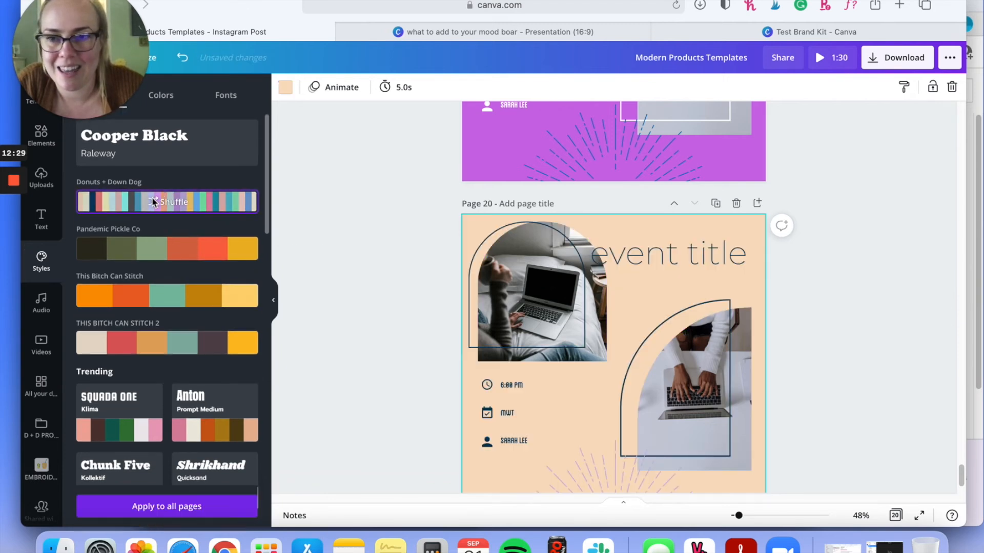
scroll(692, 333, down, 3)
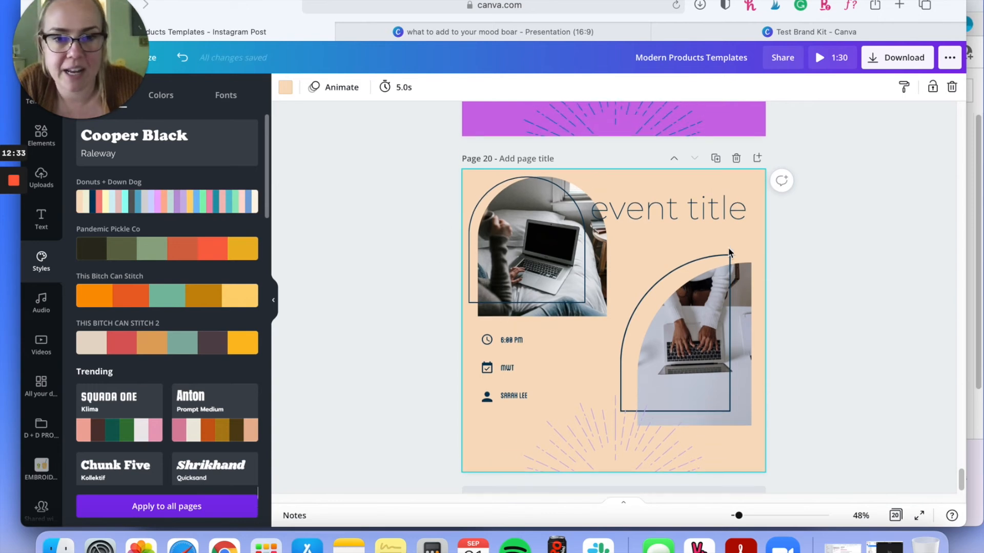
scroll(784, 235, up, 3)
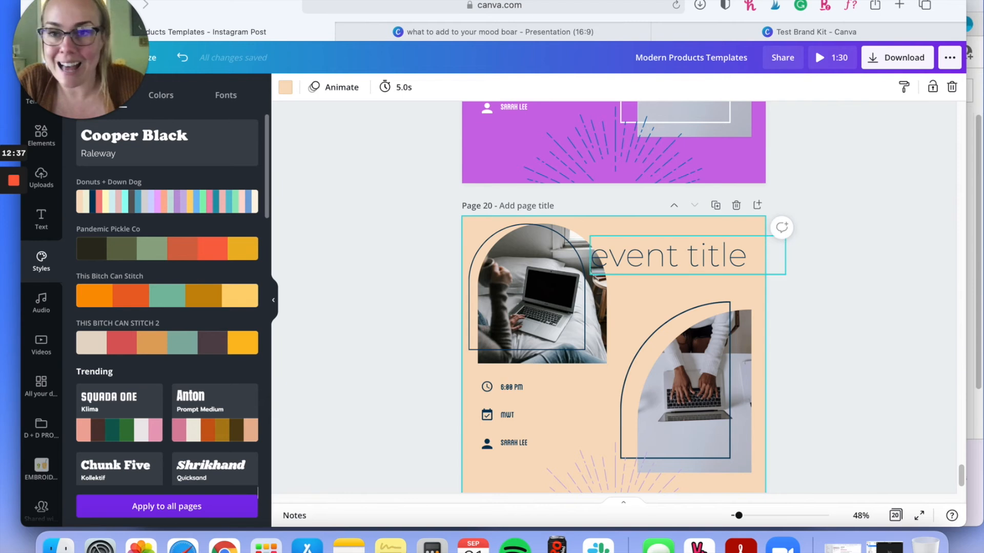
scroll(74, 198, up, 1)
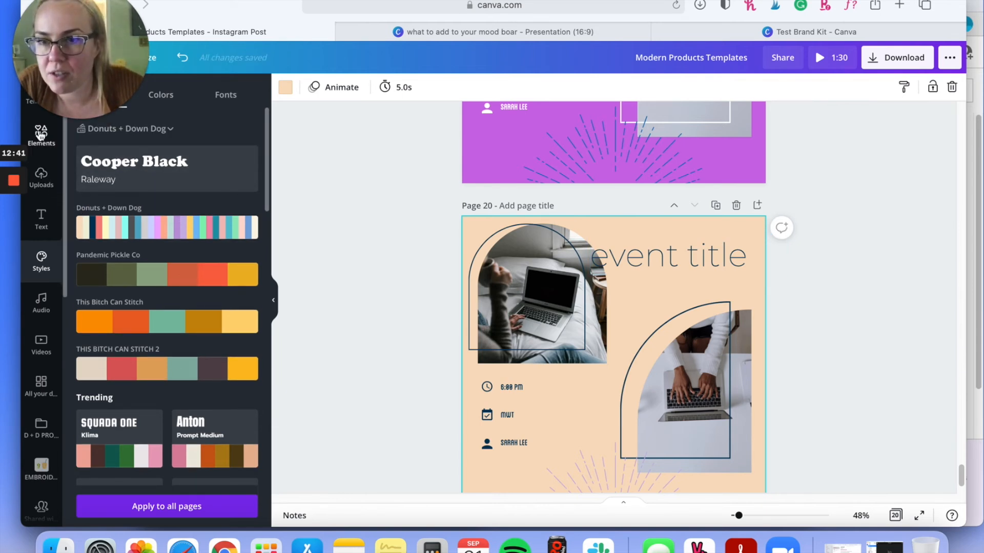
Step: Search the elements library for "COFFEE CUP" and limit the results to photos
click(40, 134)
drag(118, 21, 902, 1)
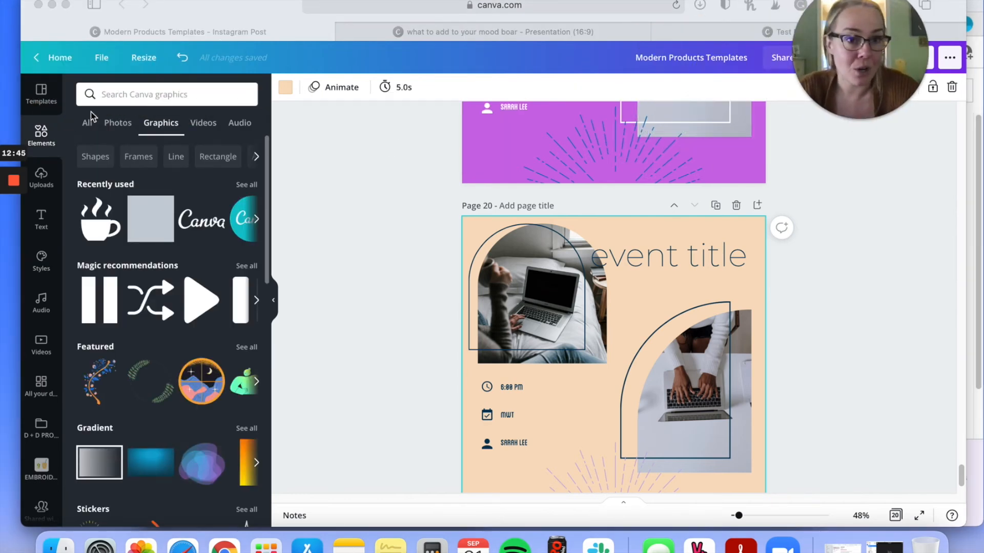
click(117, 121)
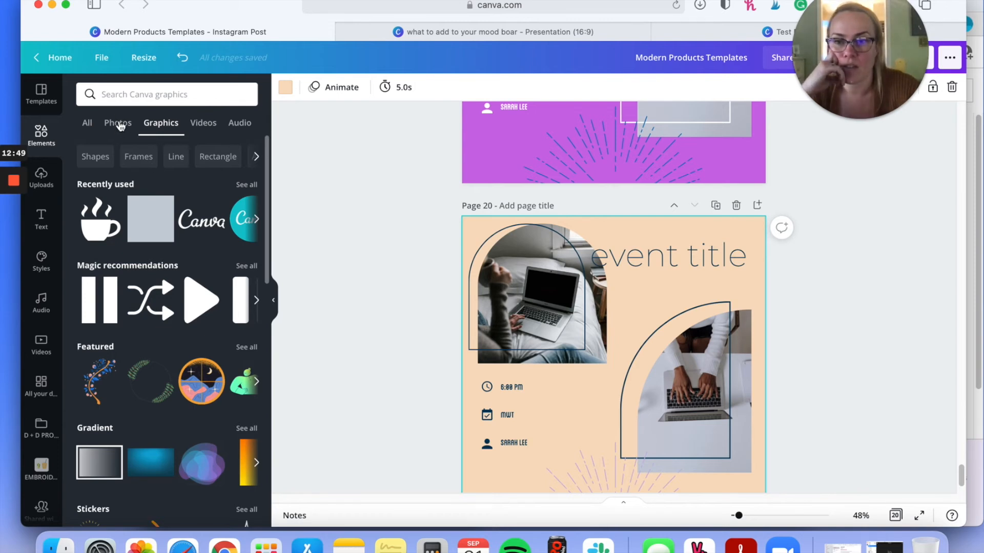
click(118, 125)
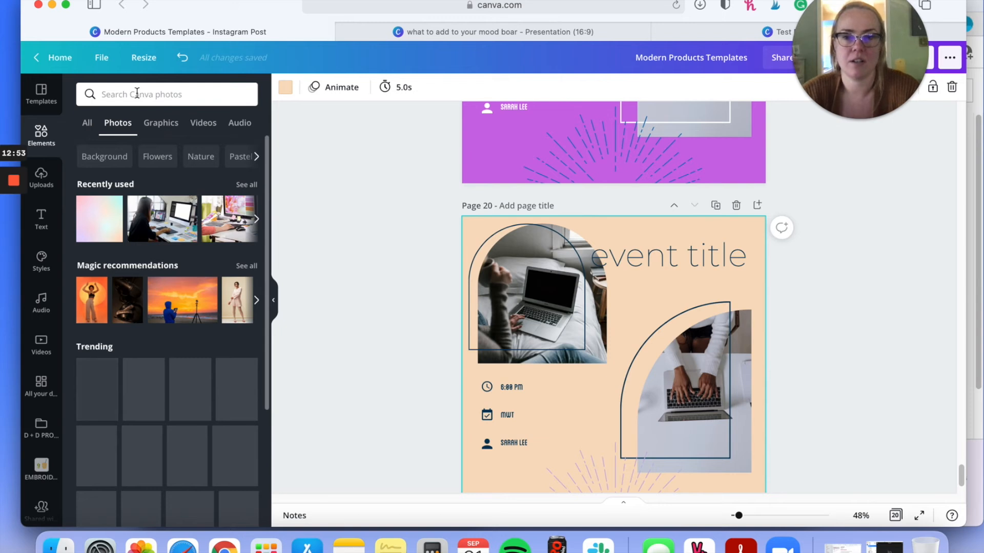
click(136, 93)
click(137, 93)
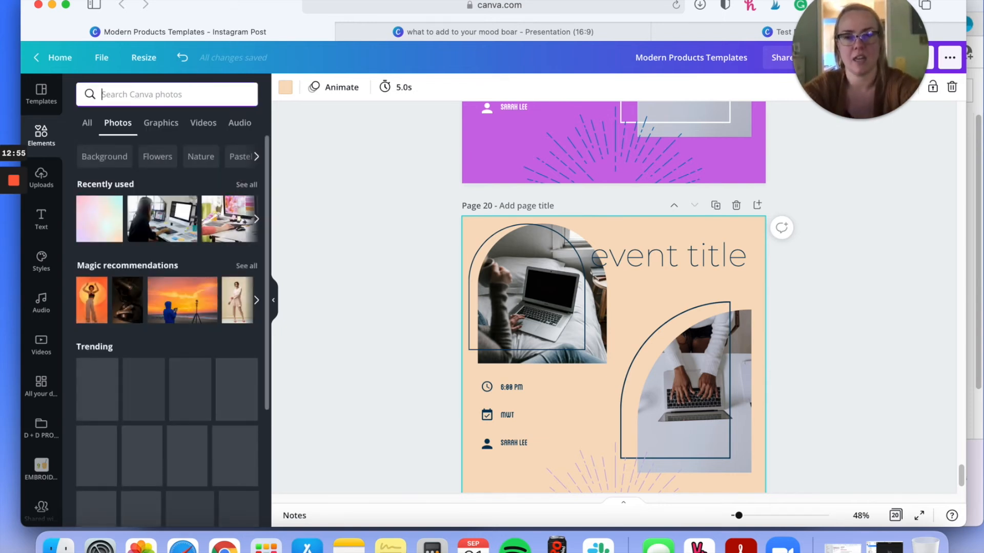
text(COFFEE CU)
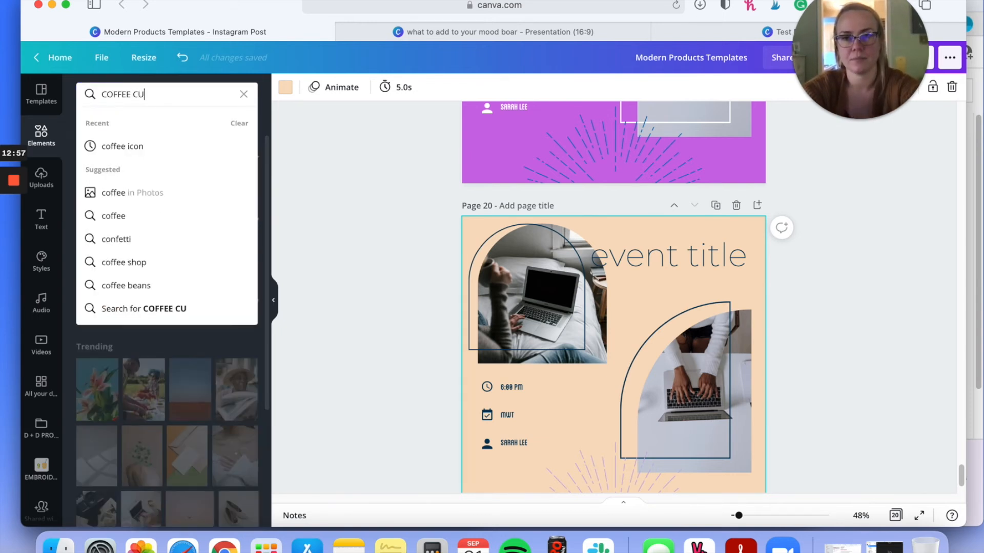
text(P)
key(Return)
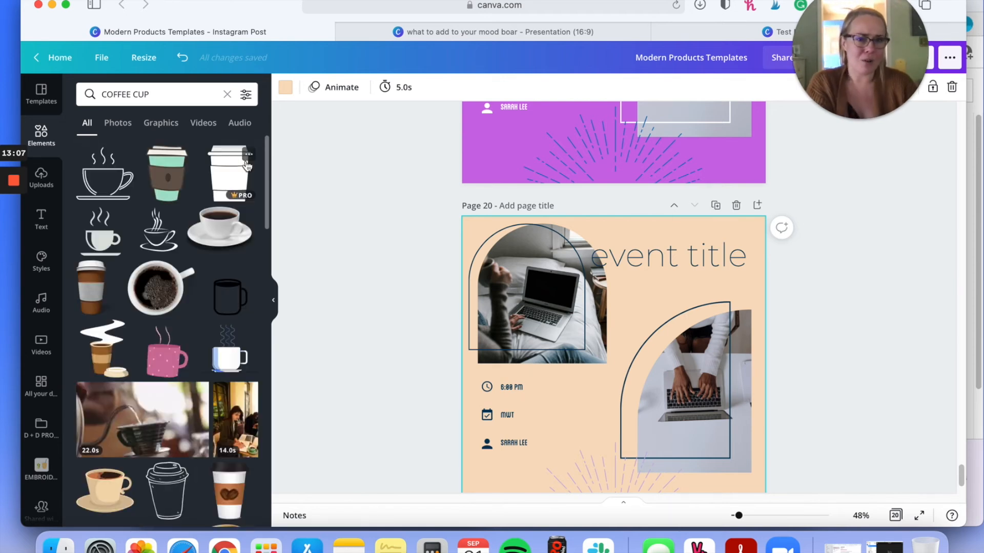
click(124, 129)
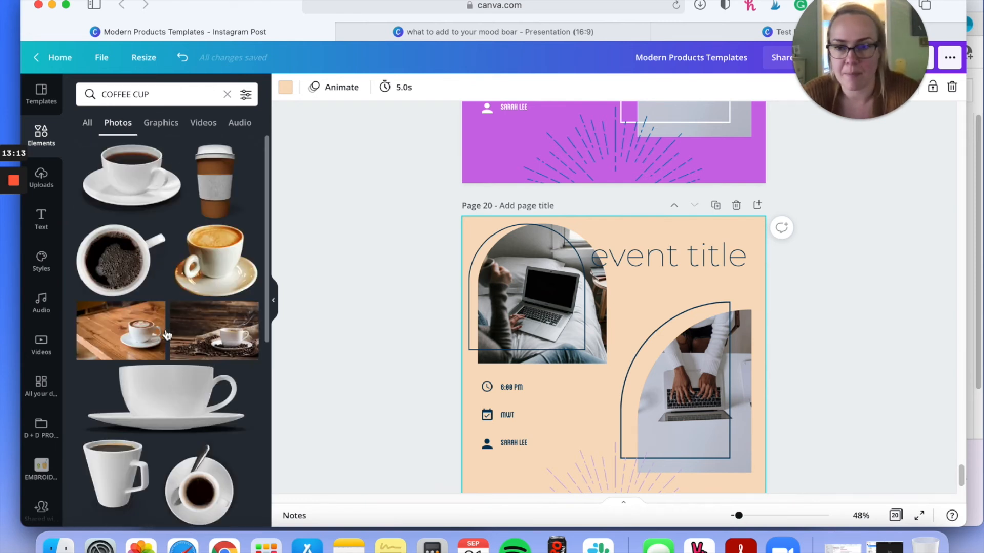
Step: Replace the laptop photo in page 20's upper arch frame with the pink-background photo of a hand holding a takeaway coffee cup
scroll(132, 340, down, 5)
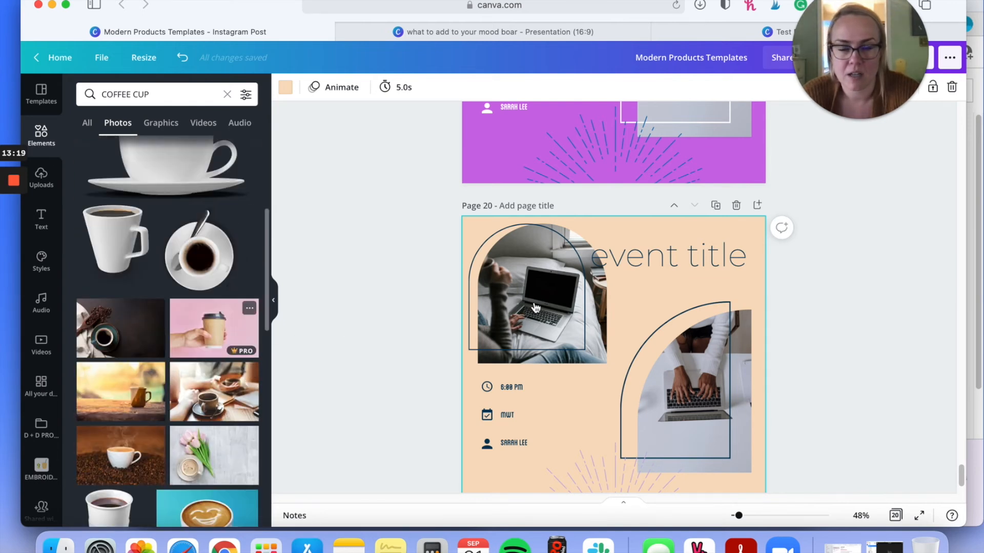
drag(535, 307, 649, 364)
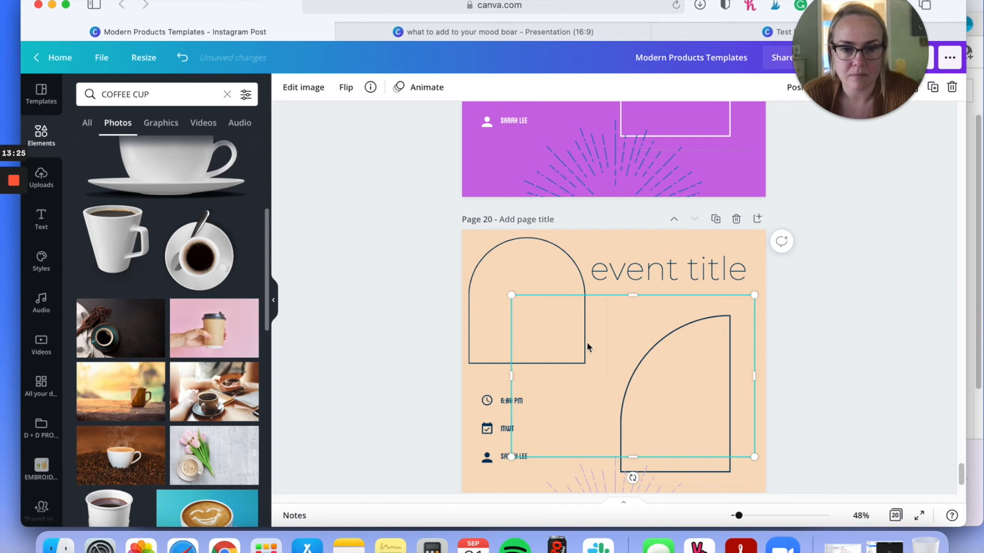
drag(633, 358, 551, 333)
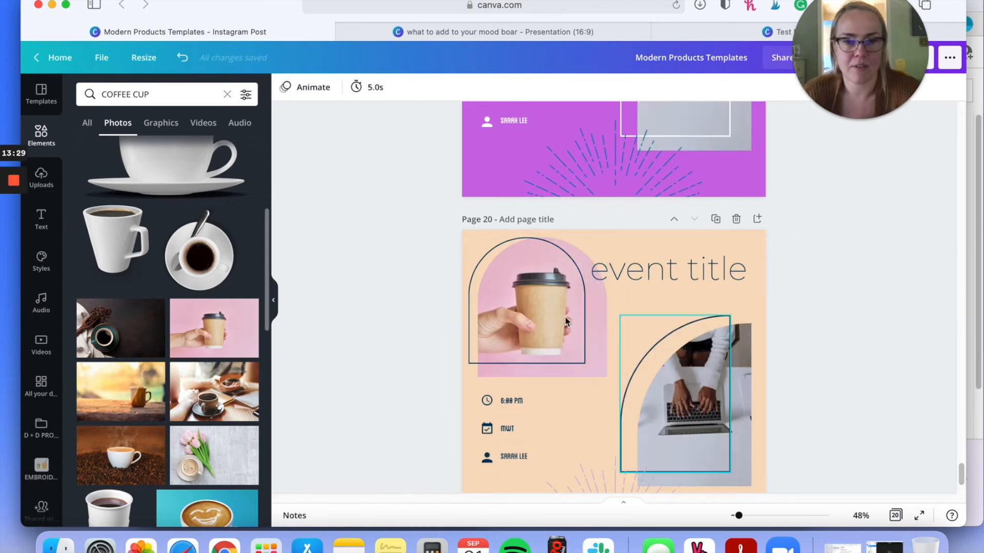
Step: Replace the laptop photo in page 20's lower arch frame with the pink-background photo of a hand holding a takeaway coffee cup
scroll(702, 307, down, 1)
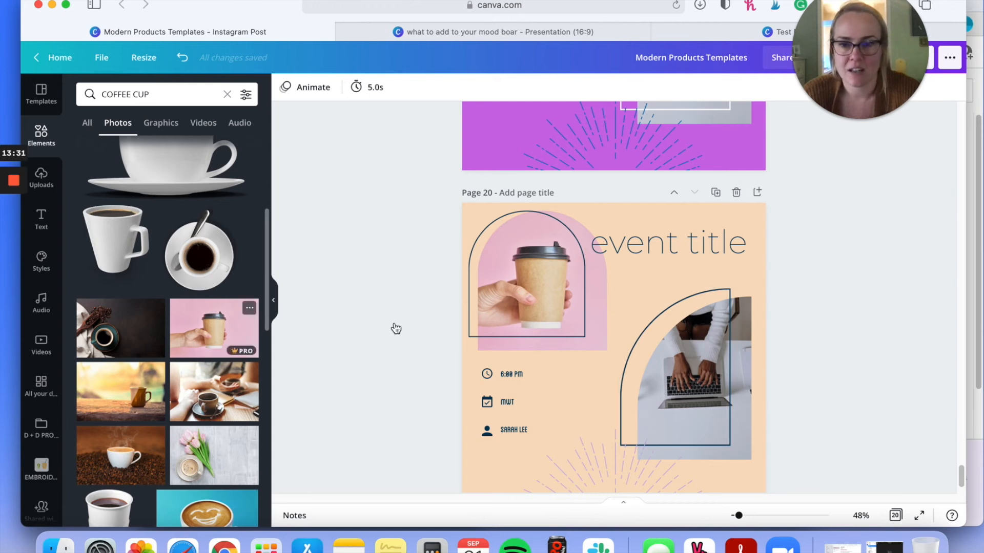
drag(214, 328, 736, 329)
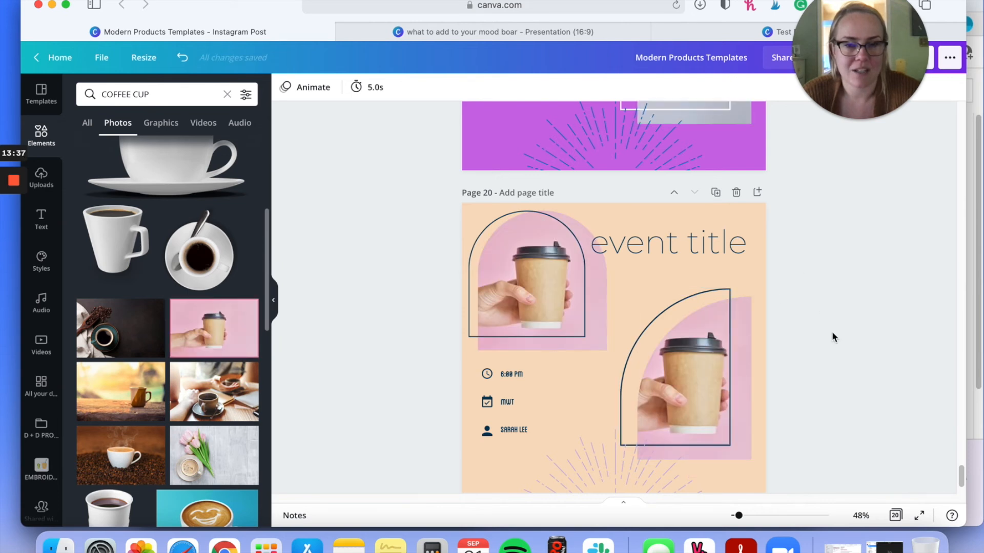
scroll(769, 337, down, 2)
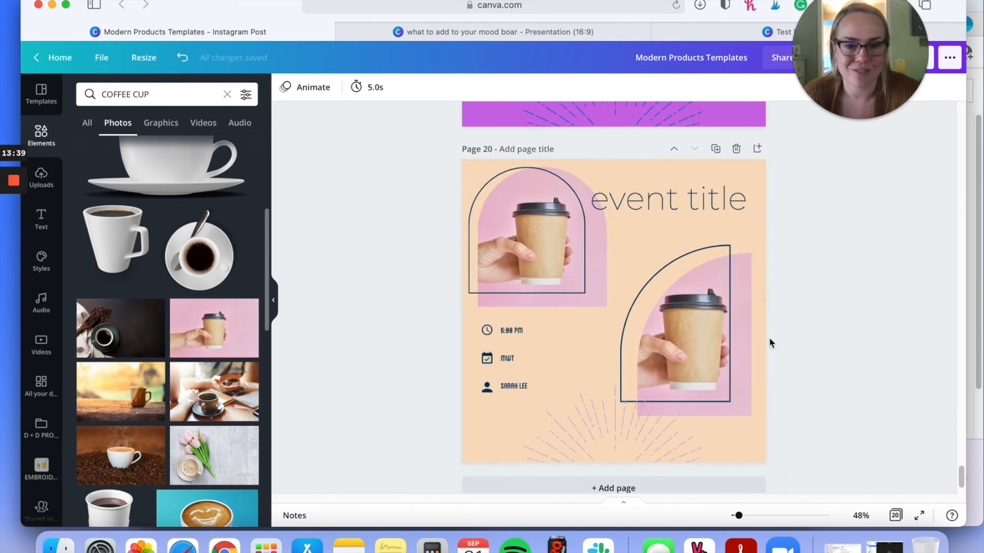
Step: Open the Pexels integration and search its free images for "COFFEE CUP"
scroll(54, 464, down, 6)
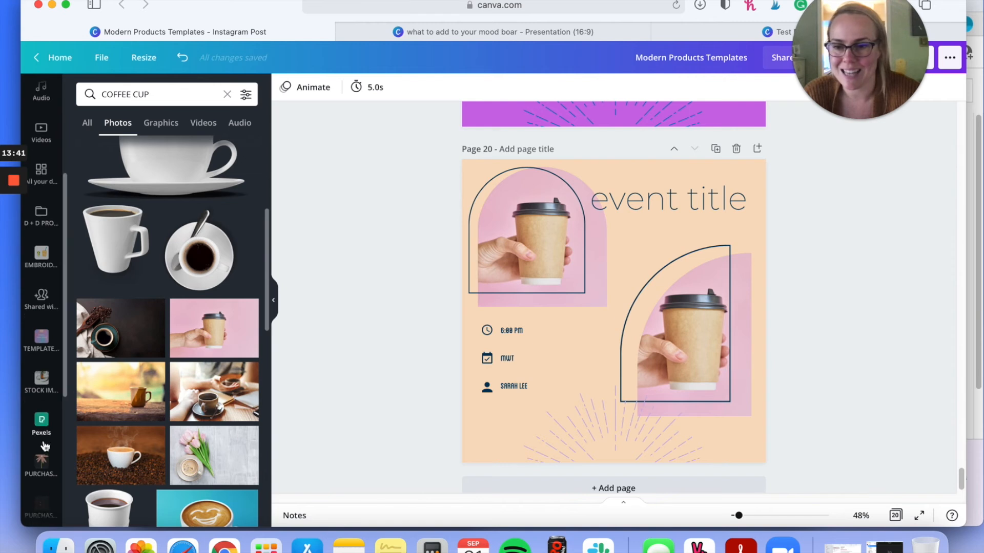
scroll(66, 311, up, 4)
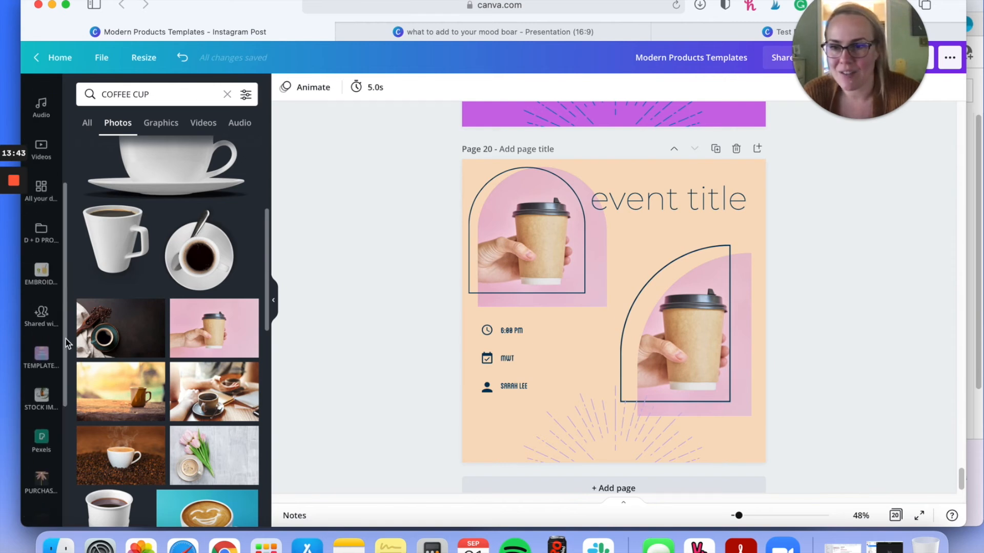
scroll(66, 311, up, 6)
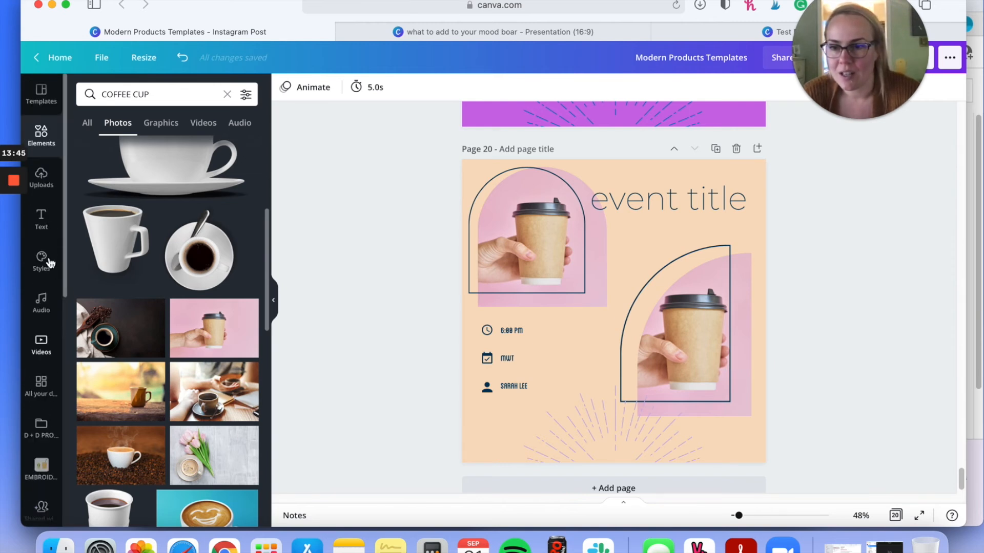
scroll(50, 264, down, 10)
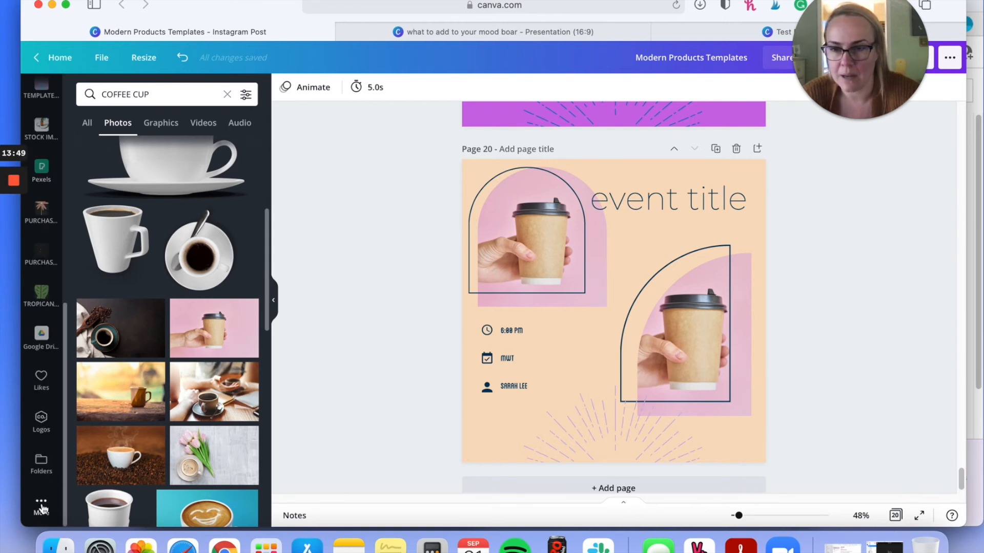
click(41, 508)
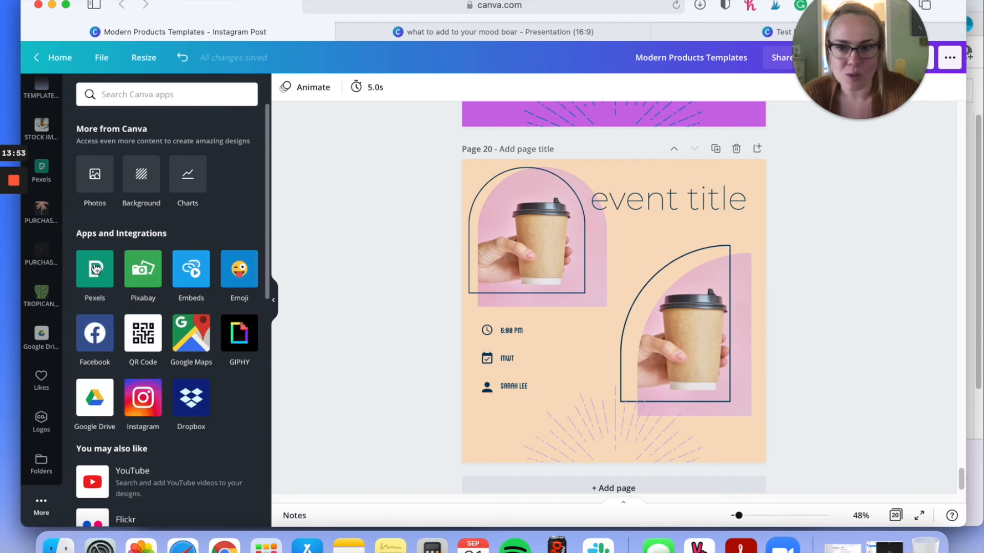
click(95, 267)
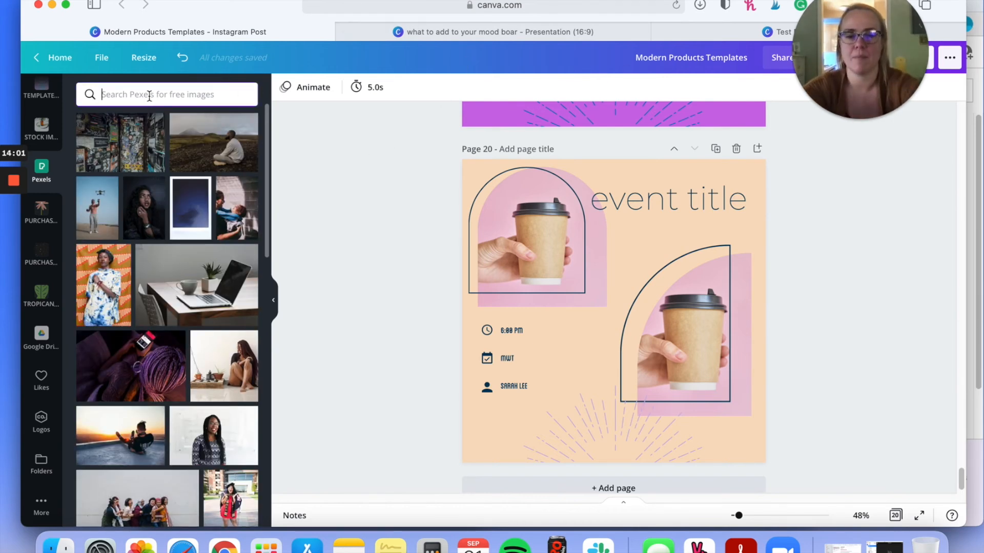
text(COFF)
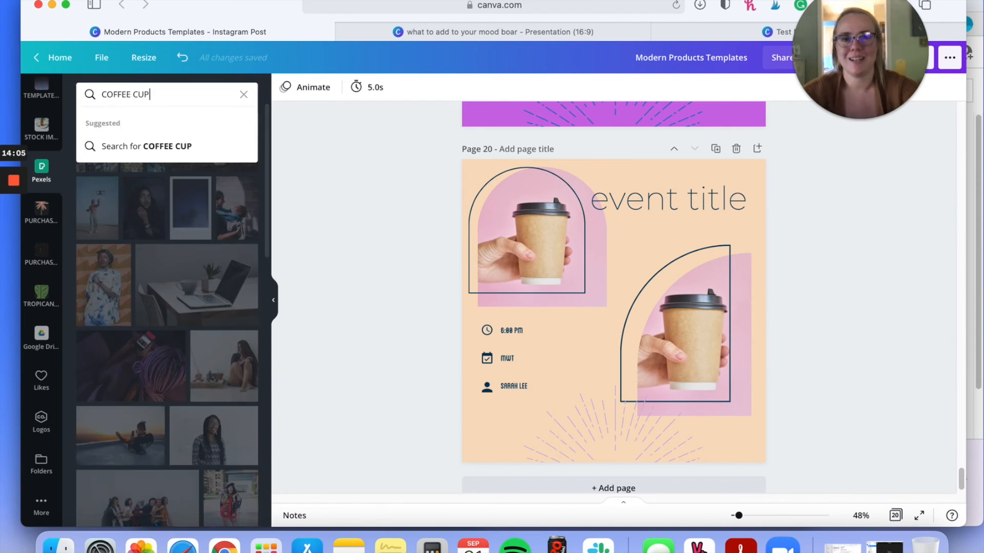
text(EE CUP)
key(Return)
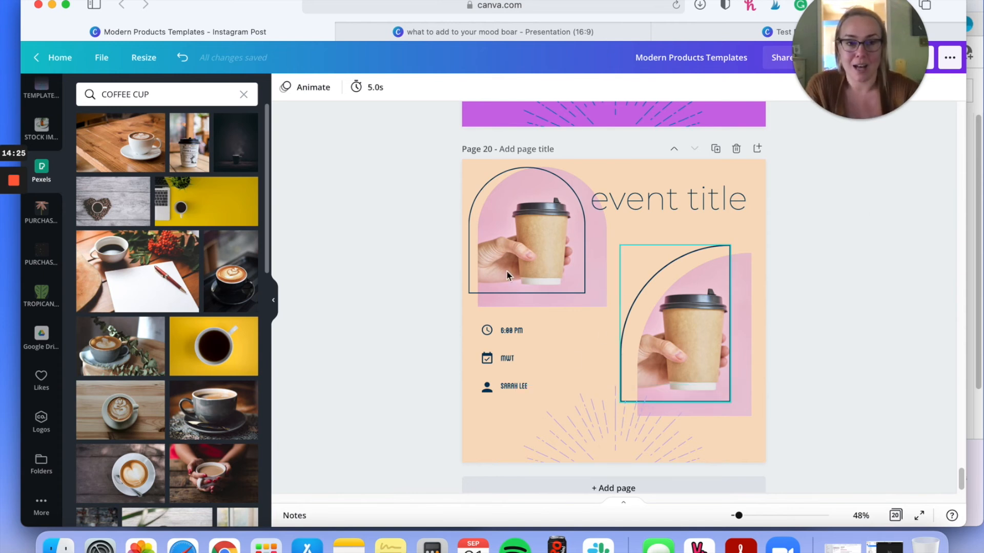
drag(892, 3, 810, 2)
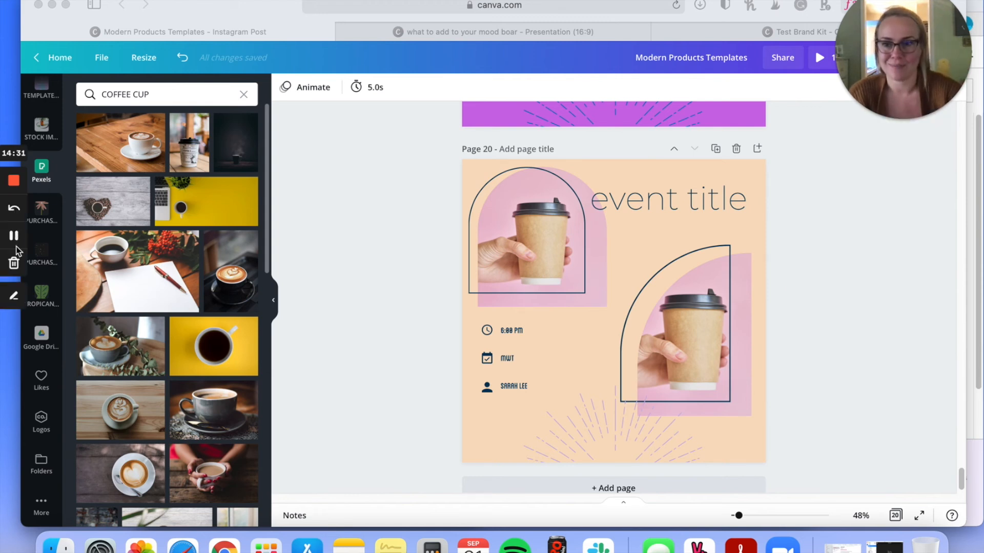
click(14, 237)
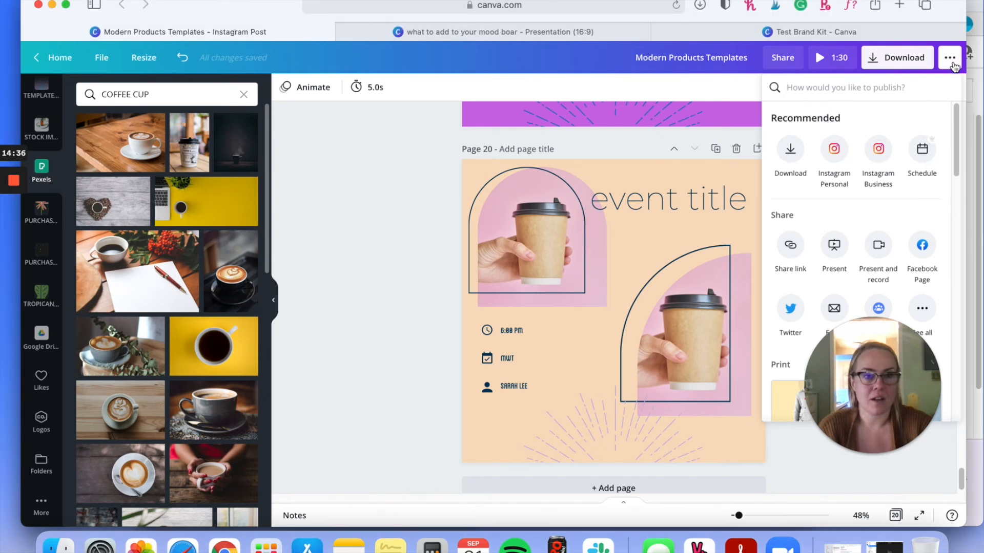
Step: Examine the publishing options and the Schedule calendar for the design, then close the scheduler without scheduling a post
click(954, 63)
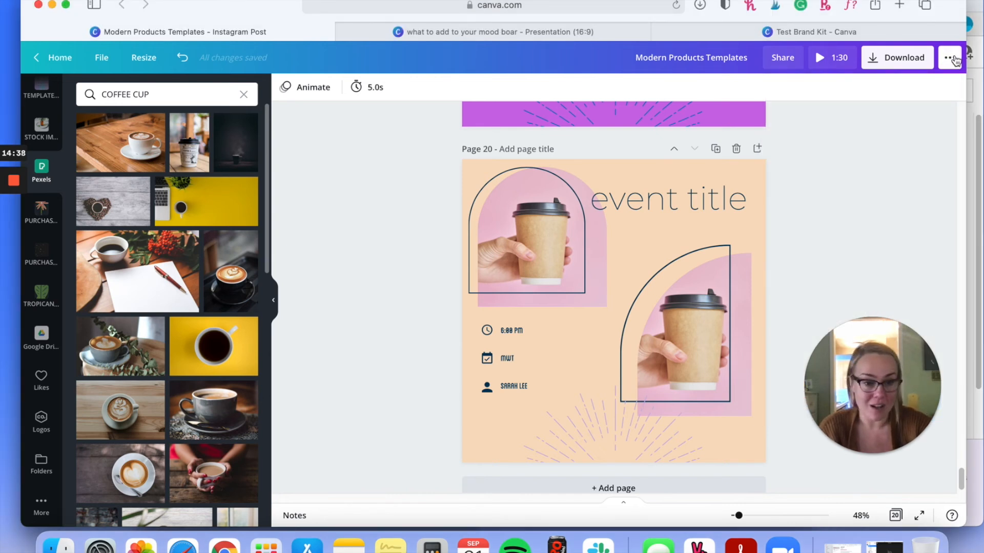
click(954, 68)
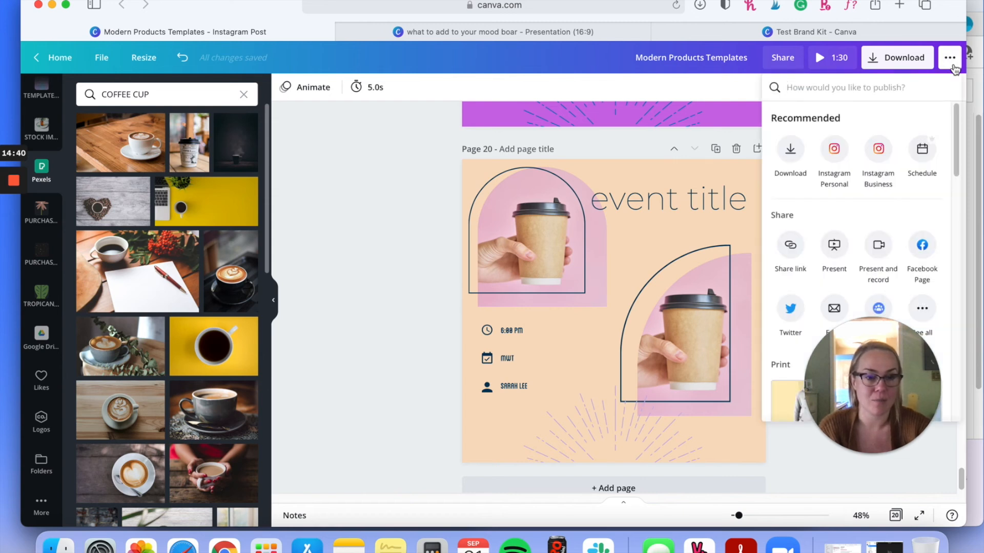
click(928, 160)
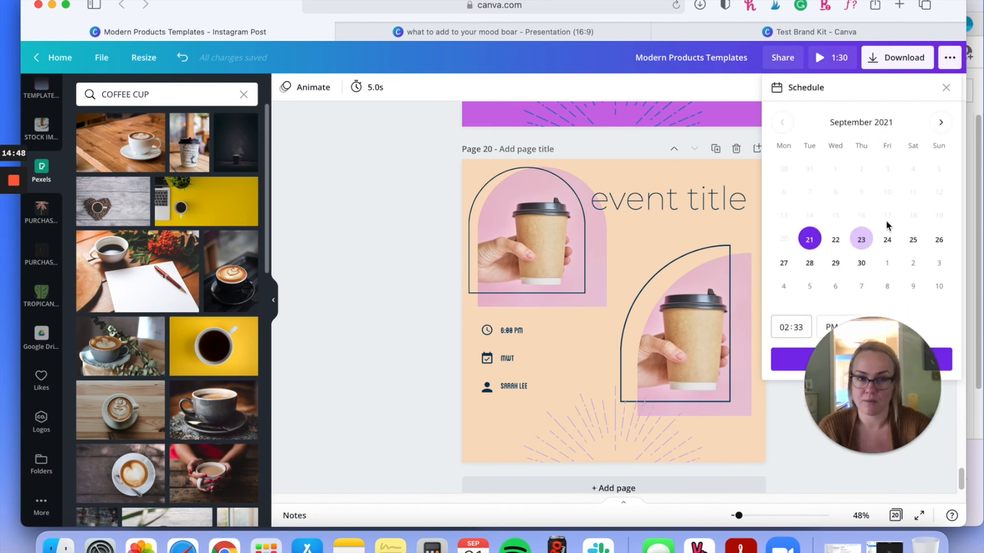
drag(895, 383, 610, 403)
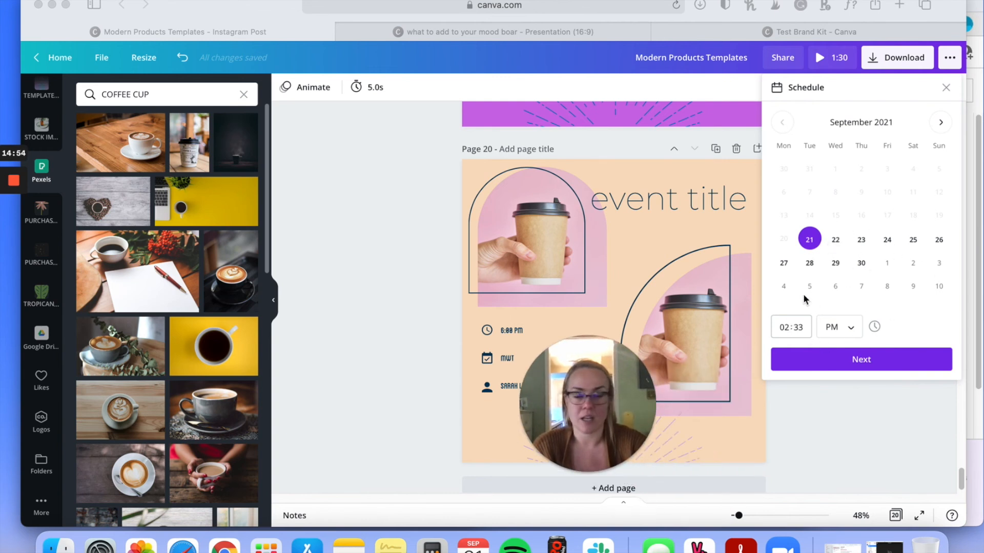
click(947, 91)
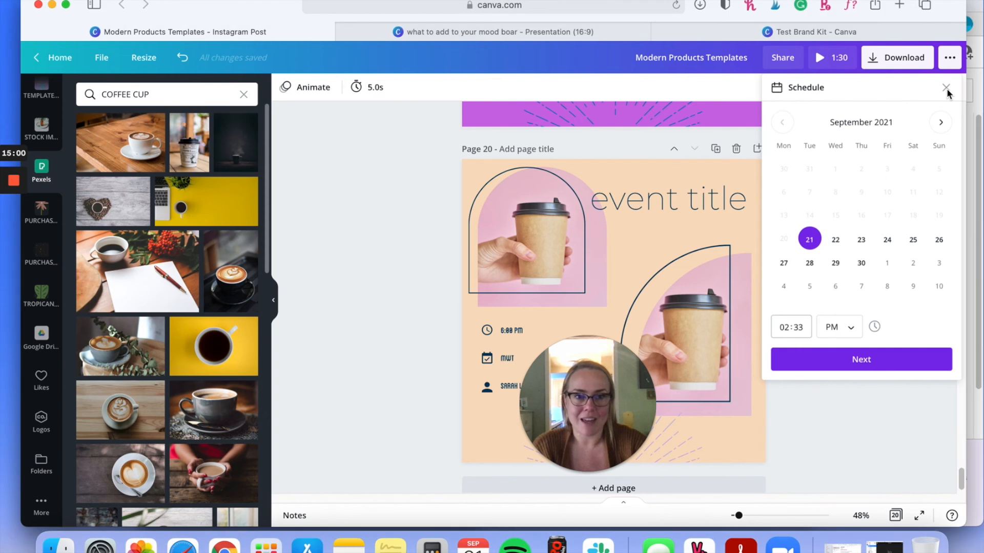
click(947, 91)
drag(571, 395, 864, 139)
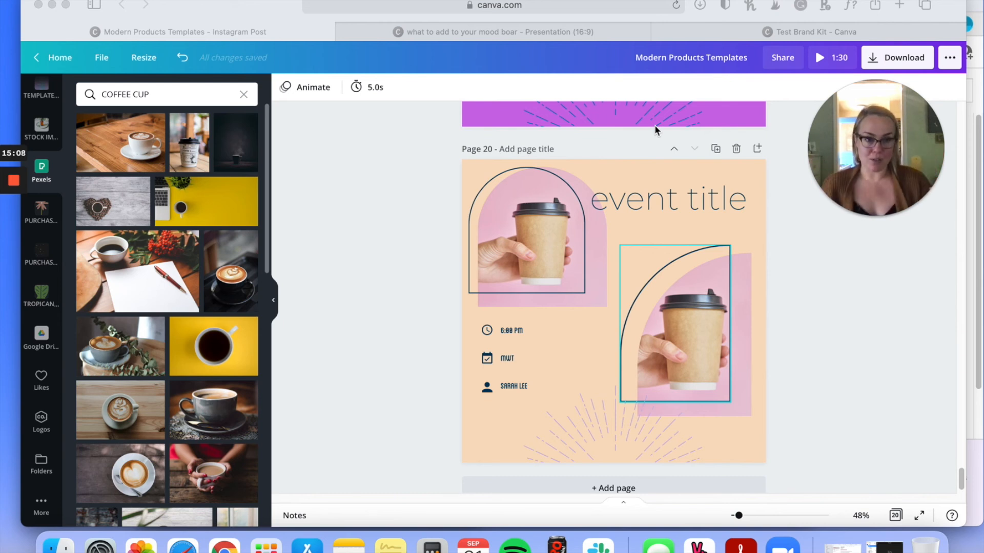
mouse_move(10, 239)
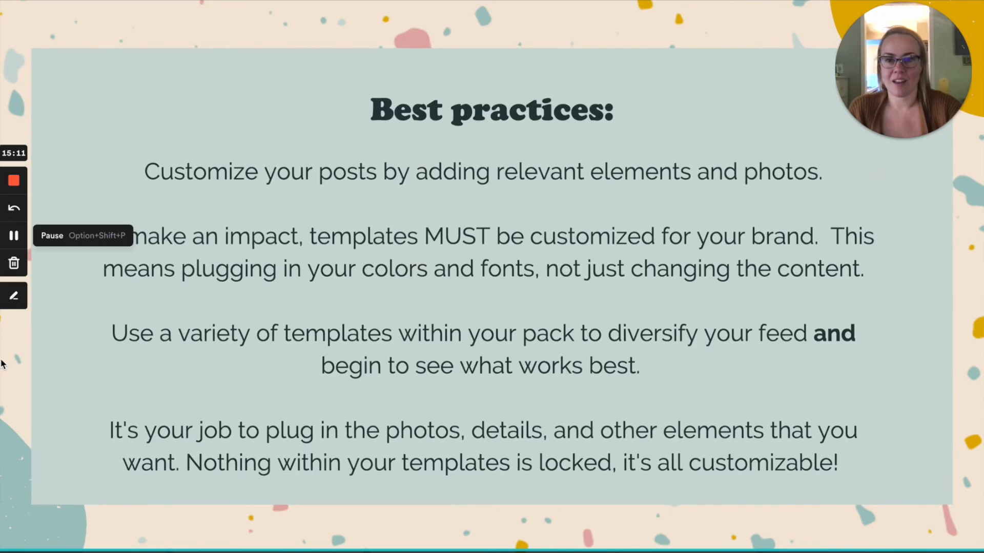